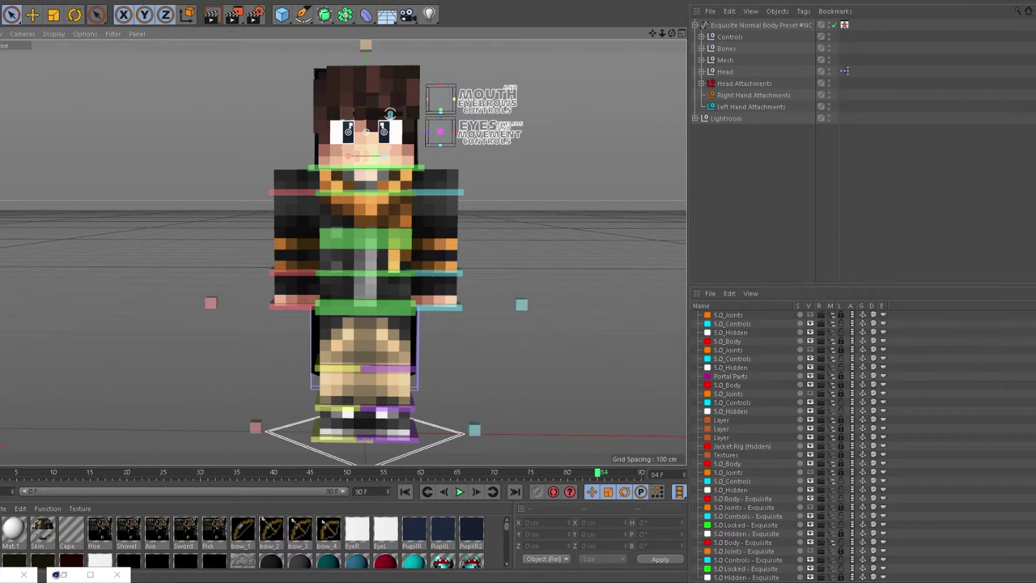
# Expand the rig's Head group and toggle EXTRUDE_meshHead's visibility off and on to check which part it is
pyautogui.click(765, 28)
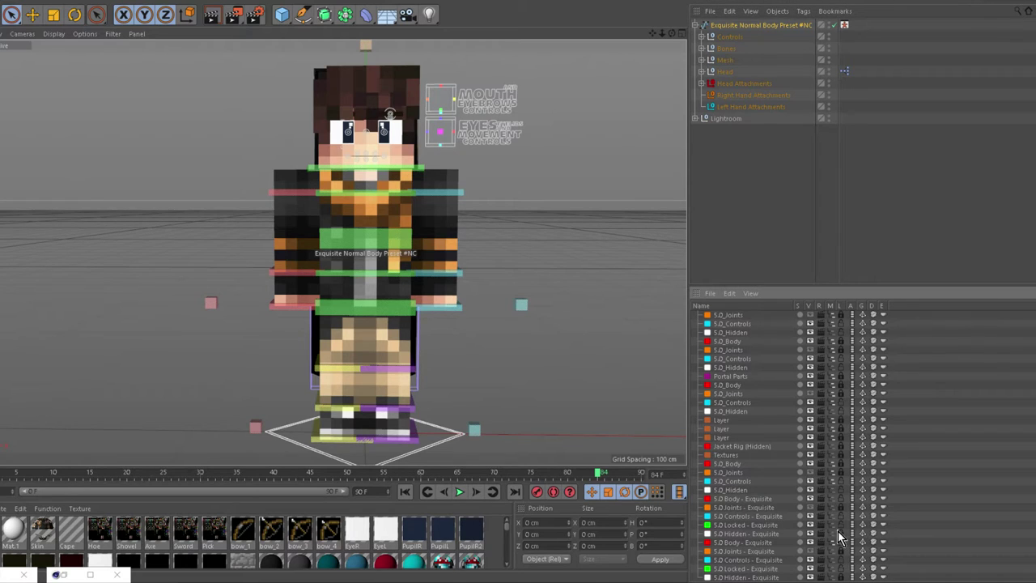
pyautogui.click(702, 72)
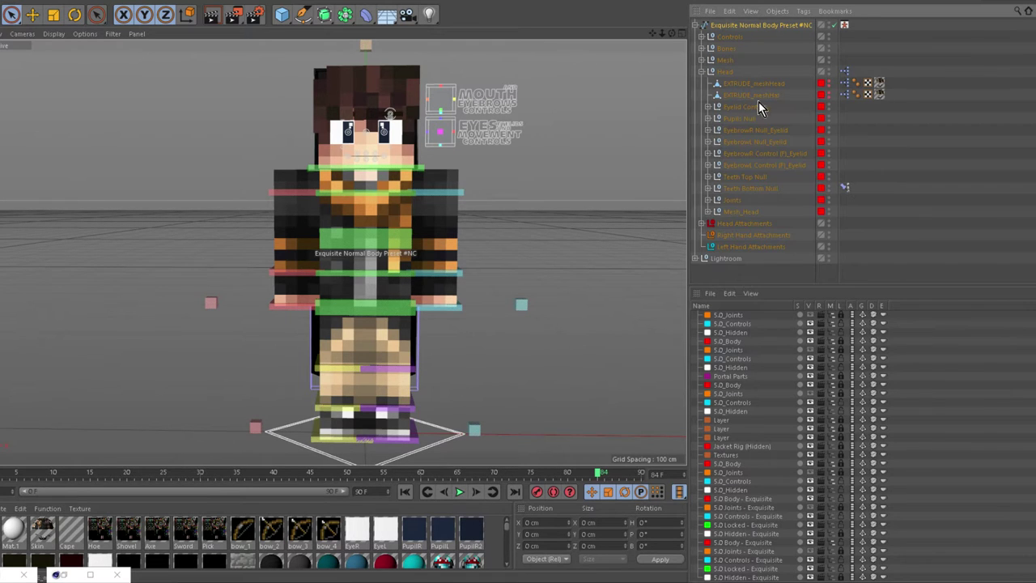
pyautogui.click(829, 86)
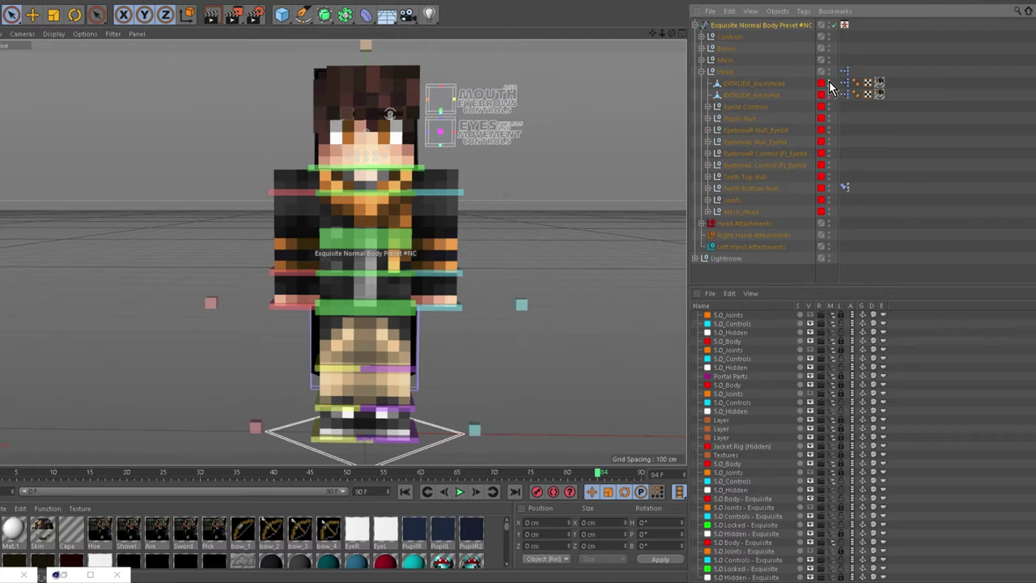
pyautogui.click(829, 86)
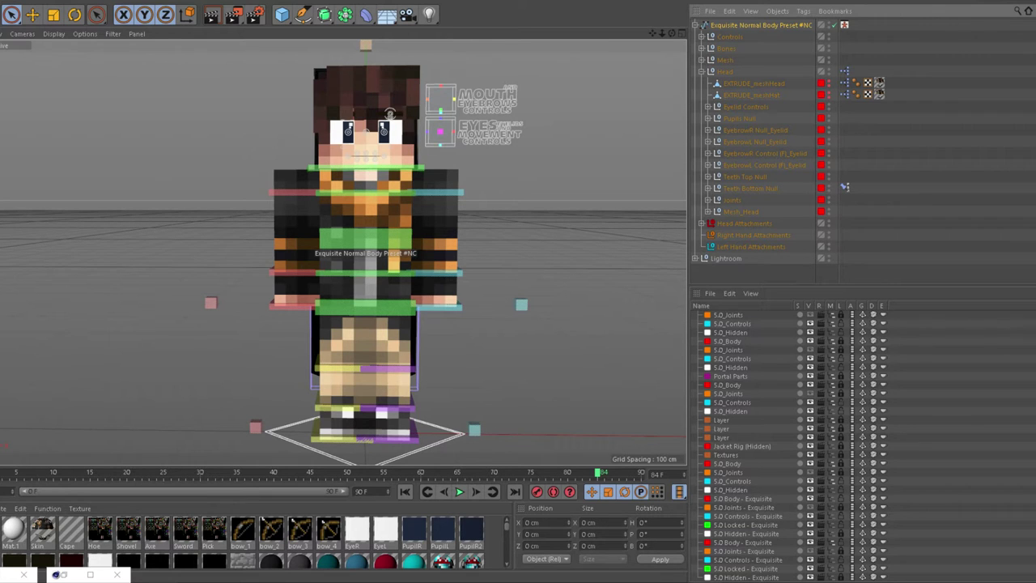
# Move the EXTRUDE_meshHat object along the X axis to about 196 cm, clear of the character's body
pyautogui.press('e')
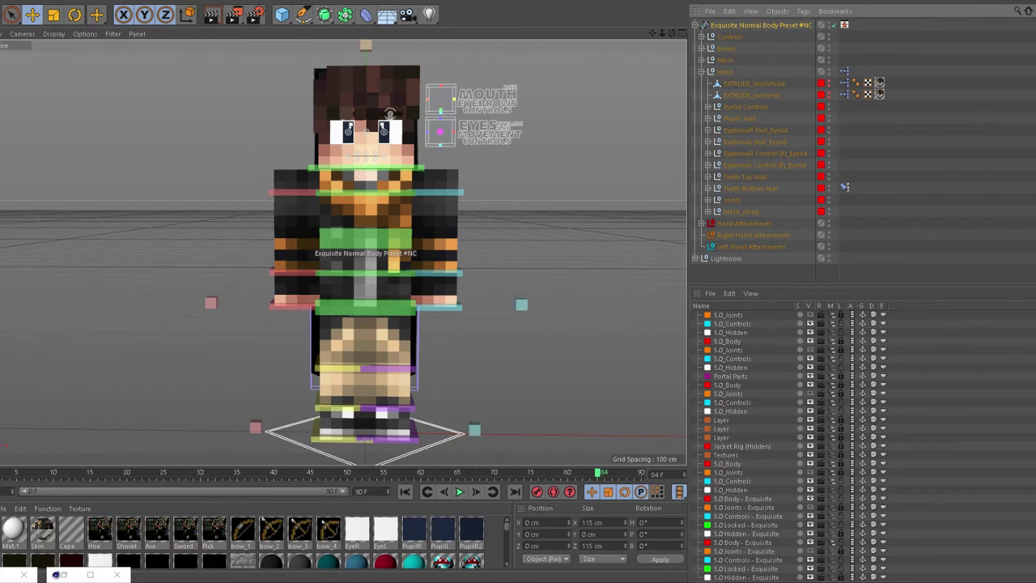
pyautogui.click(766, 95)
pyautogui.moveTo(492, 132)
pyautogui.mouseDown()
pyautogui.moveTo(635, 132)
pyautogui.moveTo(502, 132)
pyautogui.mouseUp()
pyautogui.moveTo(571, 123); pyautogui.dragTo(438, 114)
pyautogui.scroll(3, 285, 115)
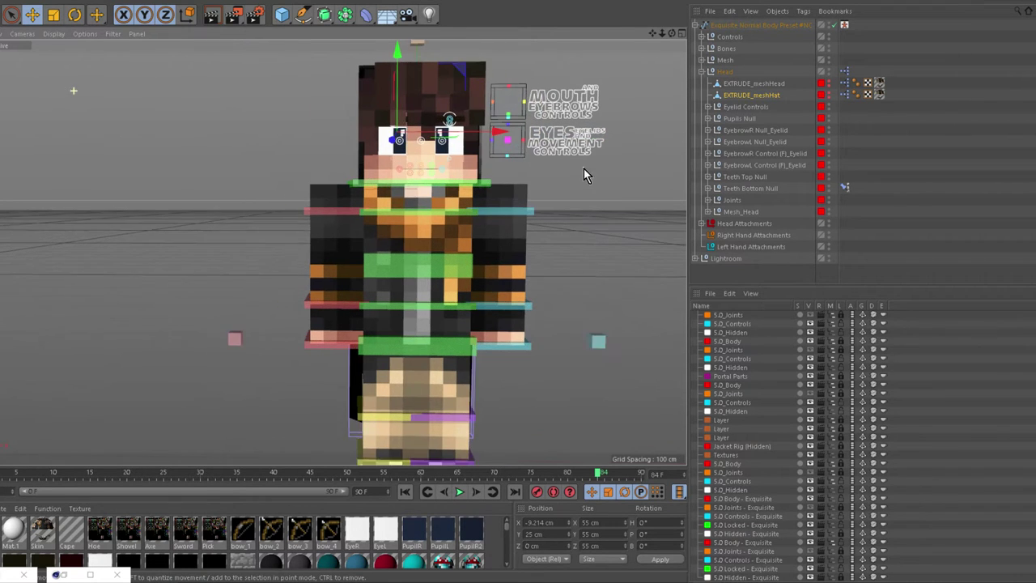
pyautogui.click(829, 93)
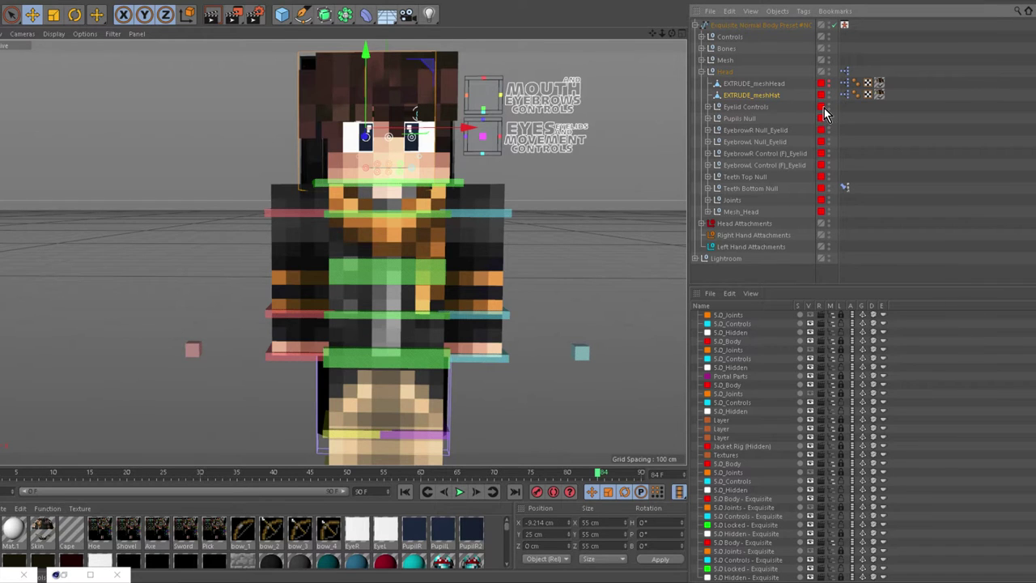
pyautogui.moveTo(468, 129); pyautogui.dragTo(423, 113)
pyautogui.moveTo(652, 34); pyautogui.dragTo(318, 60)
pyautogui.moveTo(329, 252); pyautogui.dragTo(329, 253)
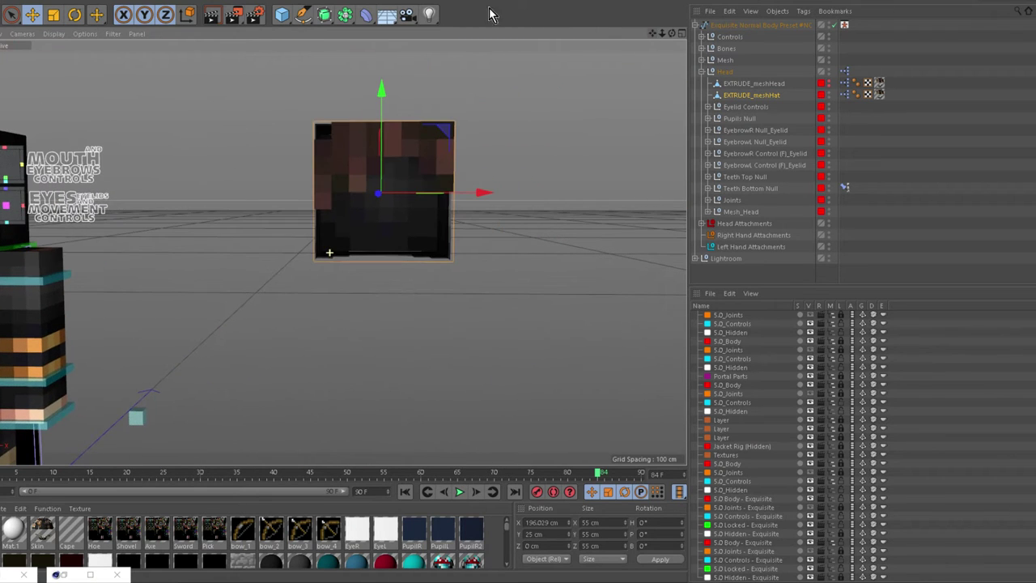
# Activate Live Selection and switch EXTRUDE_meshHat to polygon editing
pyautogui.click(14, 14)
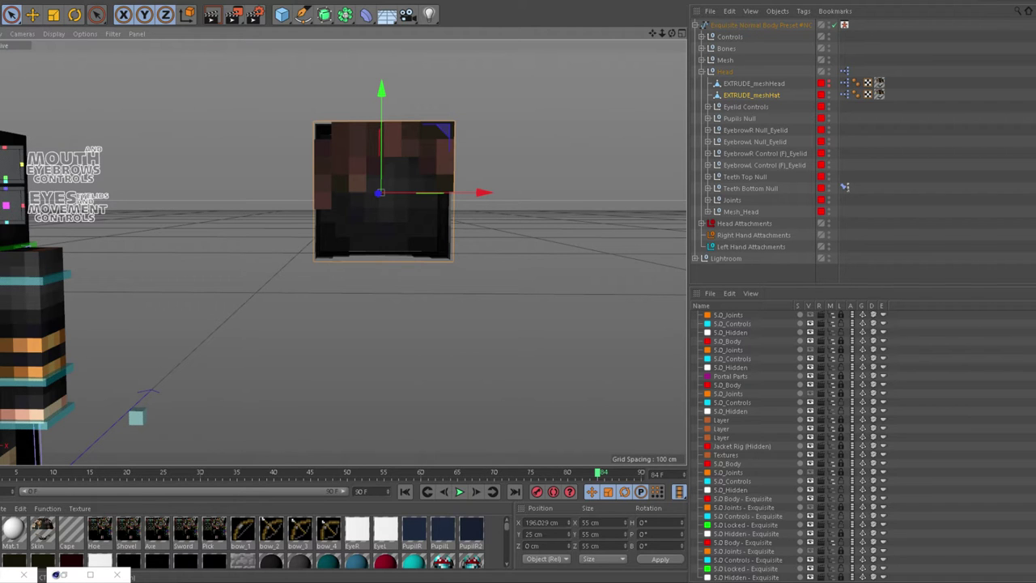
pyautogui.click(1, 183)
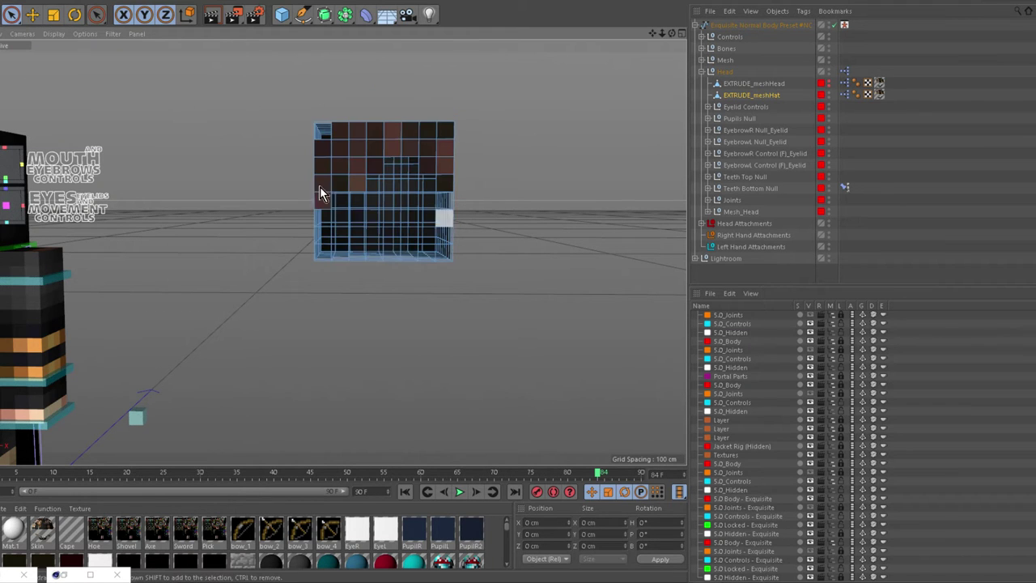
pyautogui.scroll(2, 420, 123)
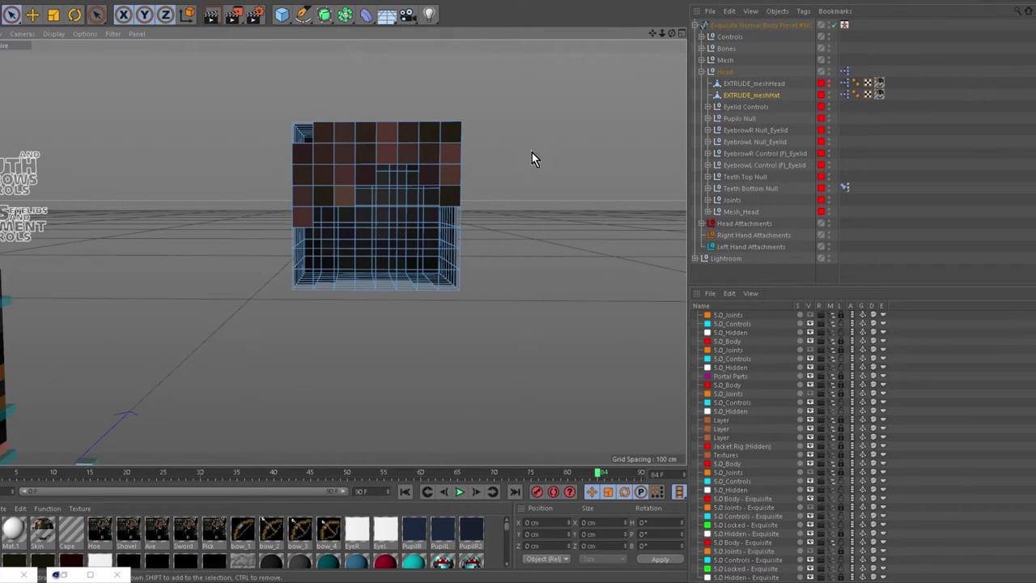
pyautogui.keyDown('alt'); pyautogui.moveTo(534, 177); pyautogui.dragTo(640, 239); pyautogui.keyUp('alt')
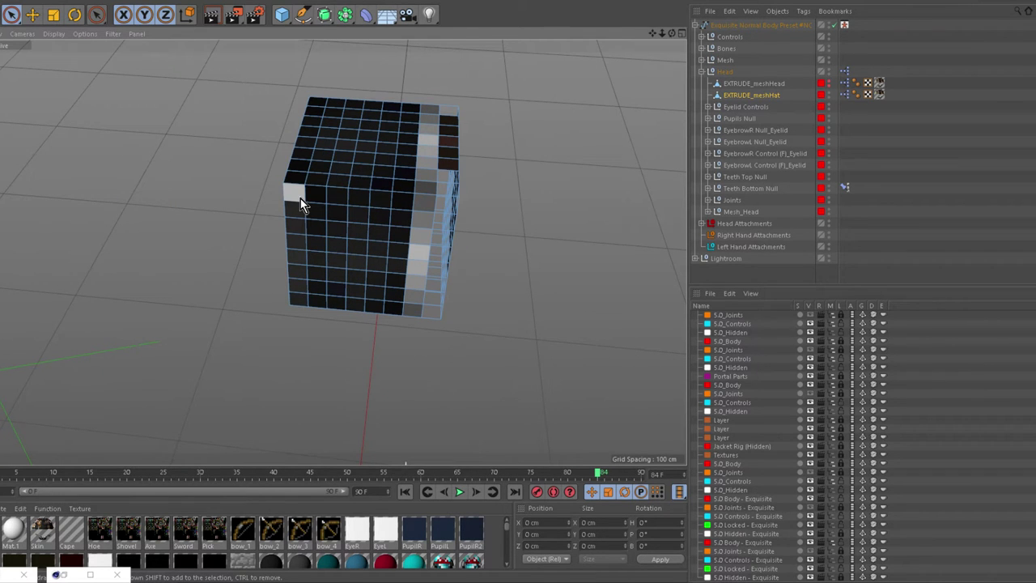
pyautogui.moveTo(300, 198)
pyautogui.mouseDown()
pyautogui.moveTo(338, 181)
pyautogui.moveTo(338, 205)
pyautogui.moveTo(324, 197)
pyautogui.mouseUp()
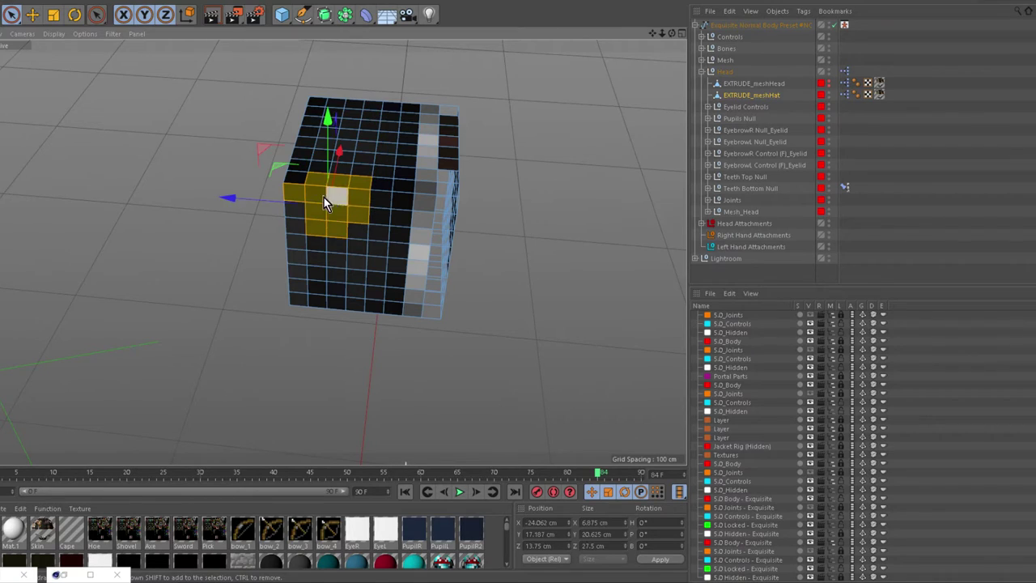
pyautogui.click(243, 153)
pyautogui.keyDown('alt'); pyautogui.moveTo(505, 159); pyautogui.dragTo(217, 162); pyautogui.keyUp('alt')
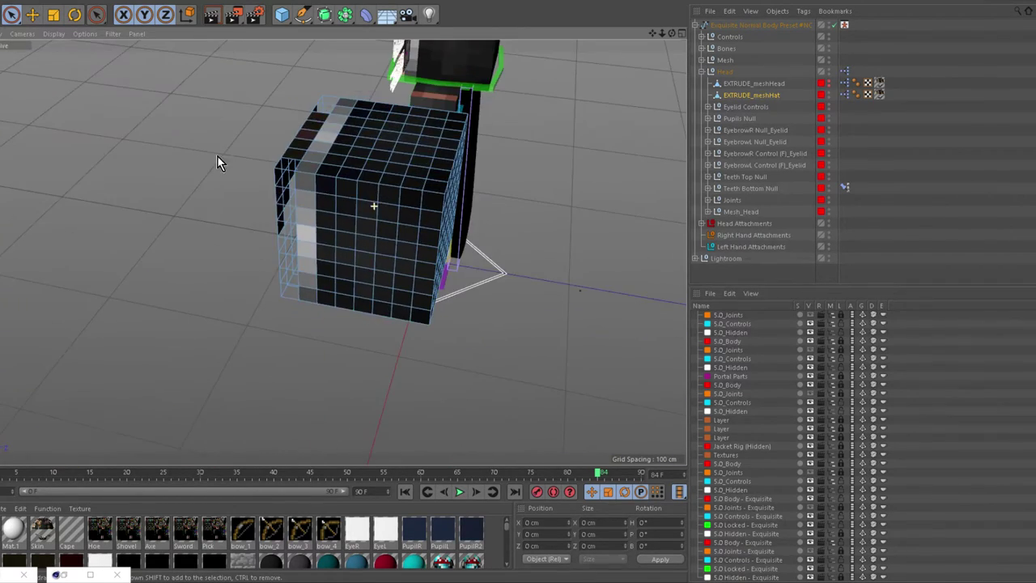
pyautogui.click(370, 160)
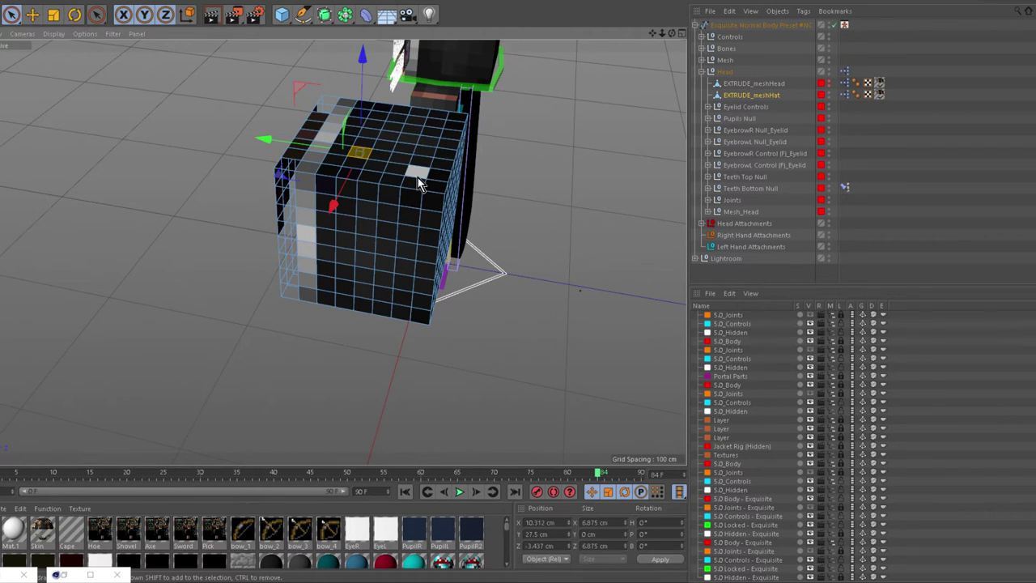
pyautogui.click(418, 178)
pyautogui.click(547, 235)
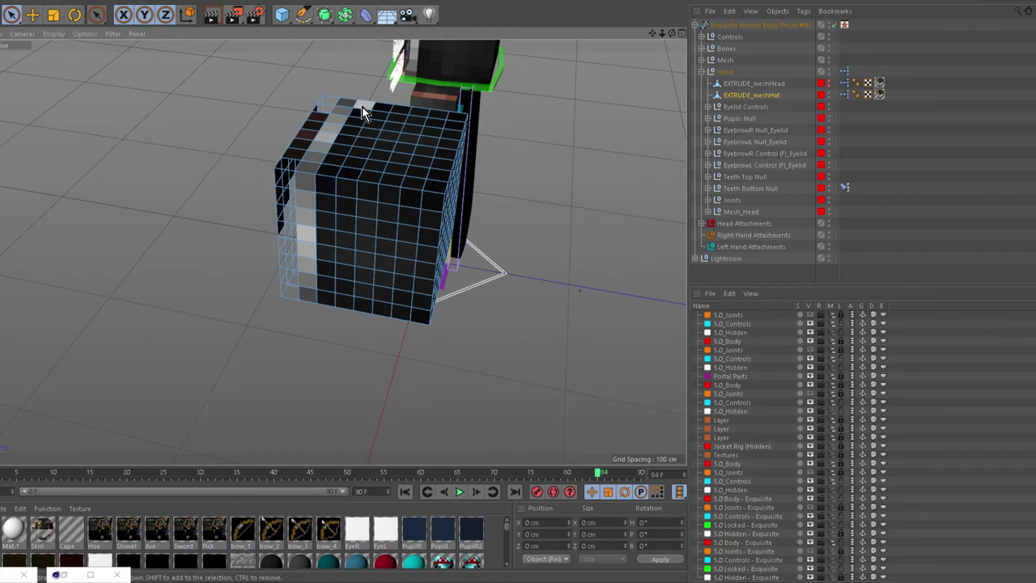
pyautogui.moveTo(362, 106); pyautogui.dragTo(350, 170)
pyautogui.moveTo(348, 307)
pyautogui.mouseDown()
pyautogui.moveTo(434, 322)
pyautogui.moveTo(418, 258)
pyautogui.moveTo(435, 236)
pyautogui.mouseUp()
pyautogui.click(587, 311)
# Loop-select the six adjacent black polygon rings around the rear part of the hat cube, leaving the lighter front rings unselected
pyautogui.keyDown('alt'); pyautogui.moveTo(518, 213); pyautogui.dragTo(793, 170); pyautogui.keyUp('alt')
pyautogui.keyDown('alt'); pyautogui.moveTo(374, 205); pyautogui.dragTo(487, 160); pyautogui.keyUp('alt')
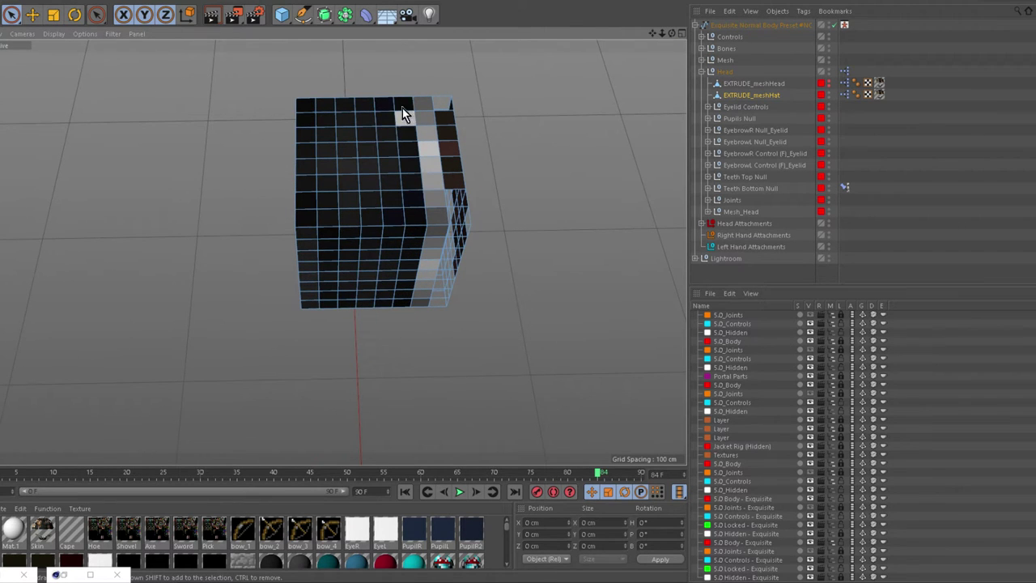
pyautogui.press('u')
pyautogui.press('l')
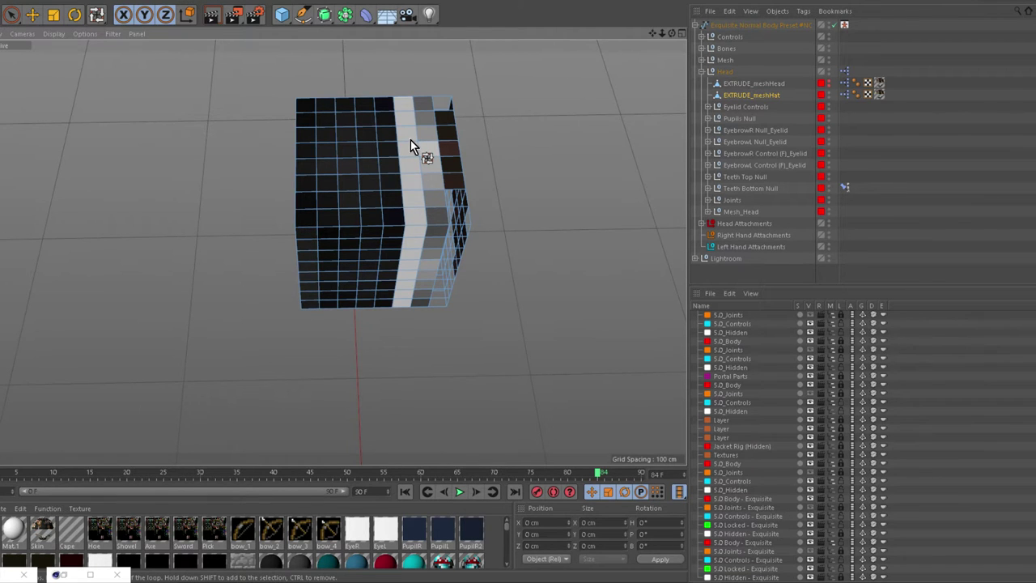
pyautogui.click(408, 140)
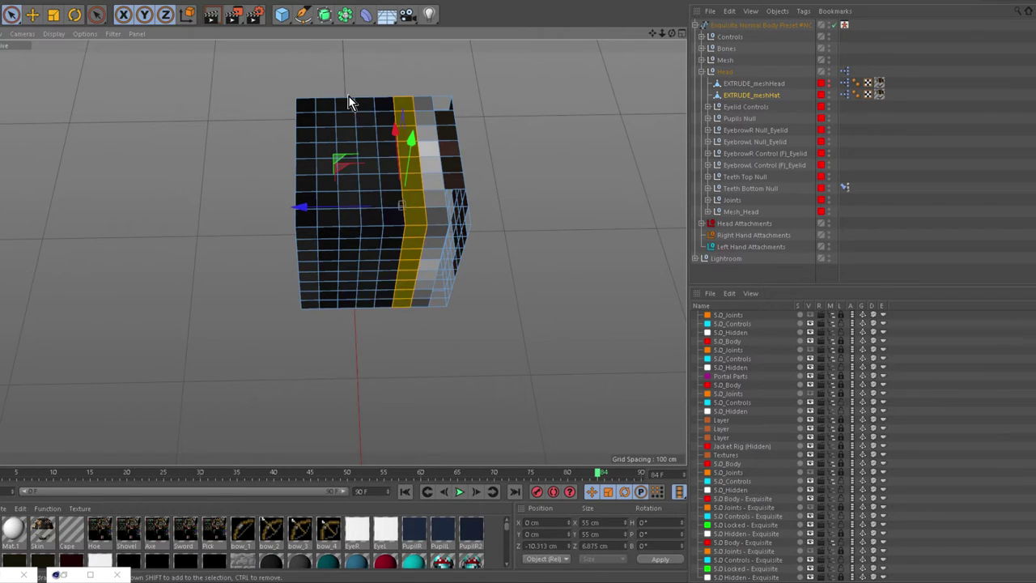
pyautogui.keyDown('shift'); pyautogui.click(386, 132); pyautogui.keyUp('shift')
pyautogui.press('u')
pyautogui.press('l')
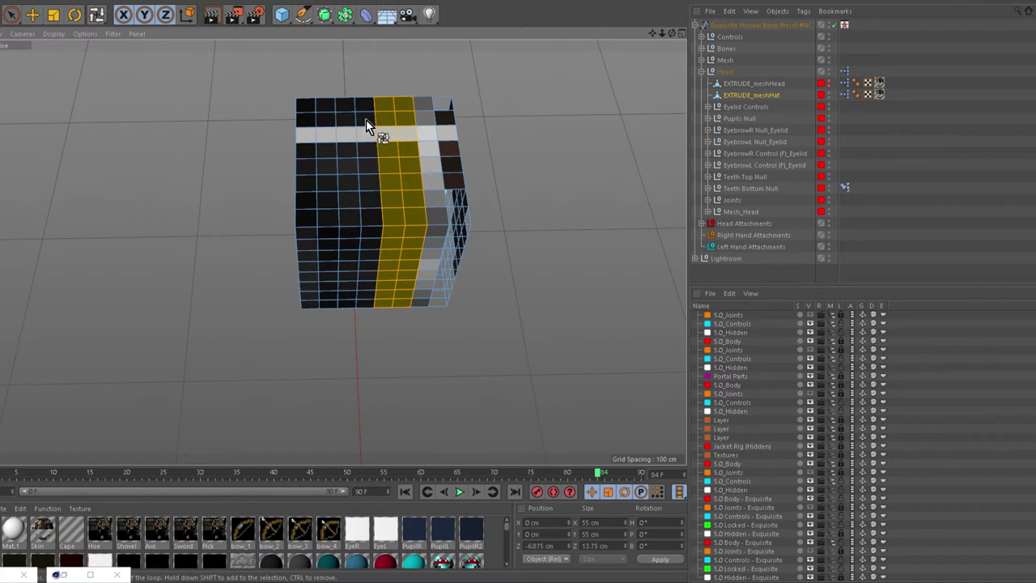
pyautogui.keyDown('shift'); pyautogui.click(366, 119); pyautogui.keyUp('shift')
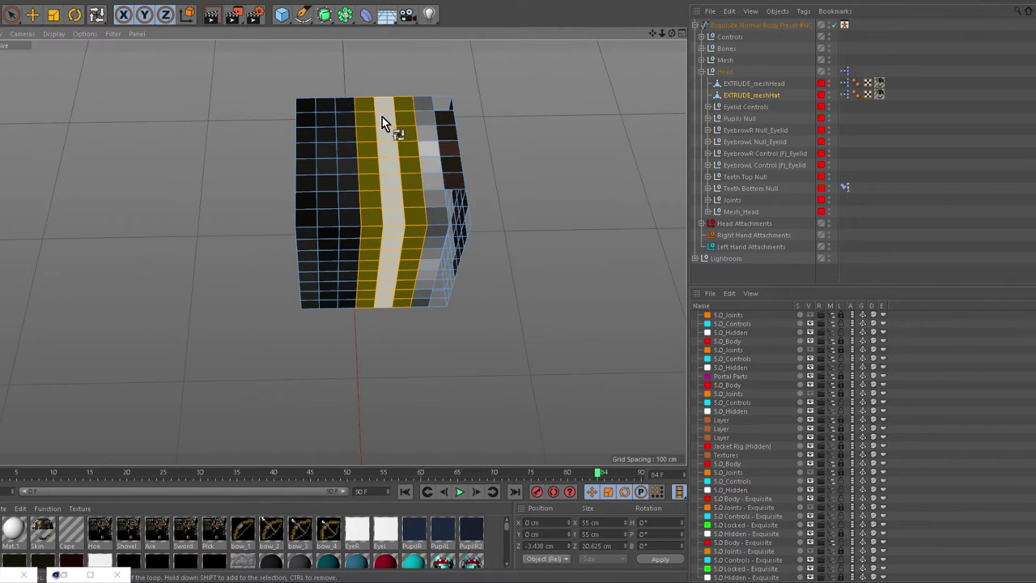
pyautogui.keyDown('shift'); pyautogui.click(343, 134); pyautogui.keyUp('shift')
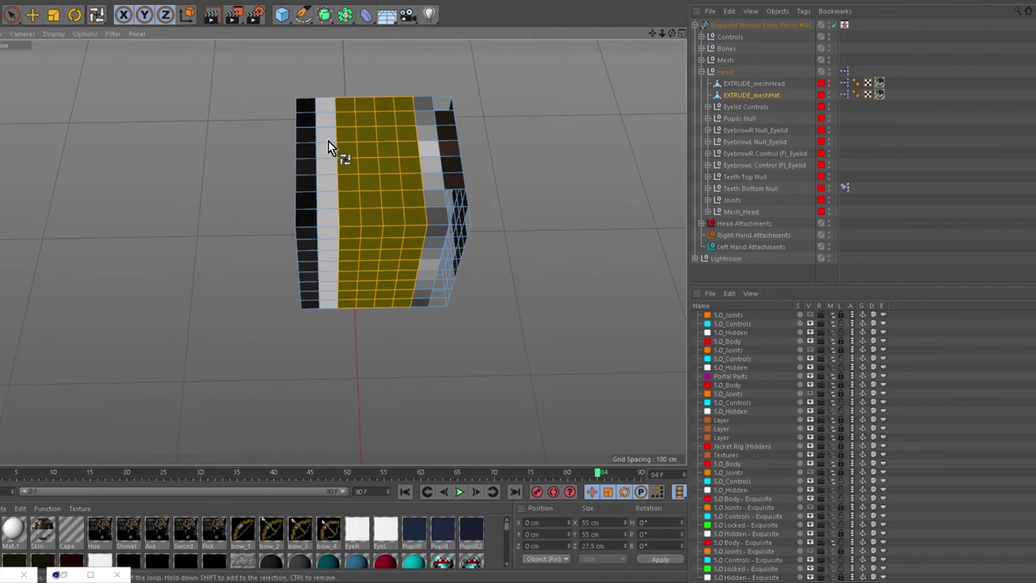
pyautogui.keyDown('shift'); pyautogui.click(327, 140); pyautogui.keyUp('shift')
pyautogui.press('u')
pyautogui.press('l')
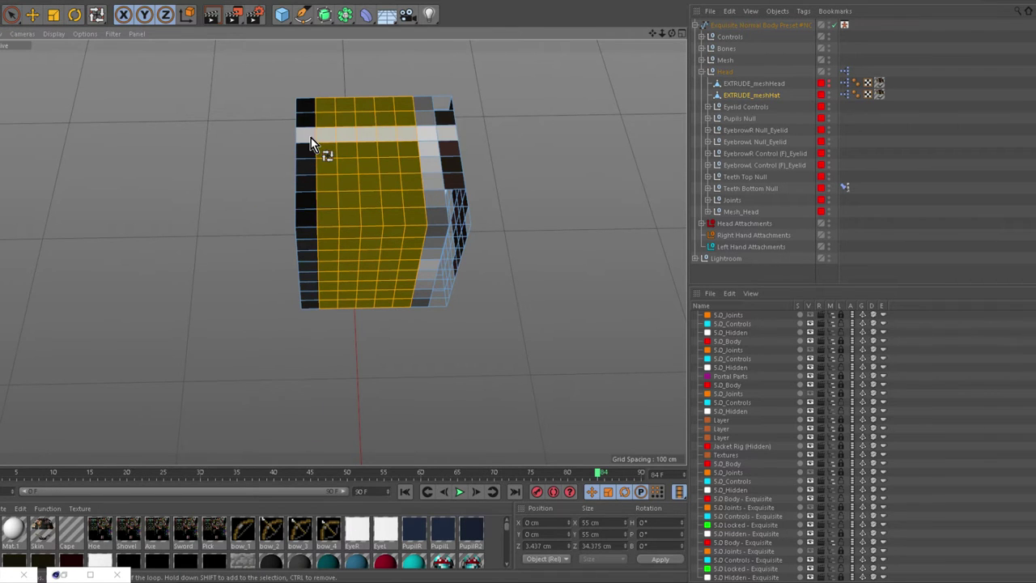
pyautogui.keyDown('shift'); pyautogui.click(308, 144); pyautogui.keyUp('shift')
pyautogui.press('space')
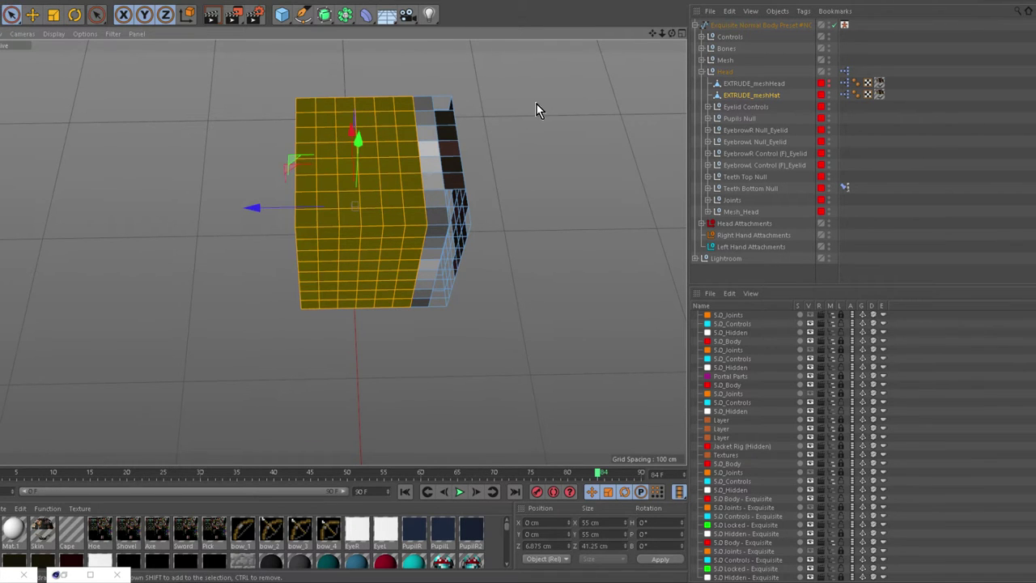
# Add all polygons of the hat cube's back face to the selection
pyautogui.keyDown('alt'); pyautogui.moveTo(539, 155); pyautogui.dragTo(669, 90); pyautogui.keyUp('alt')
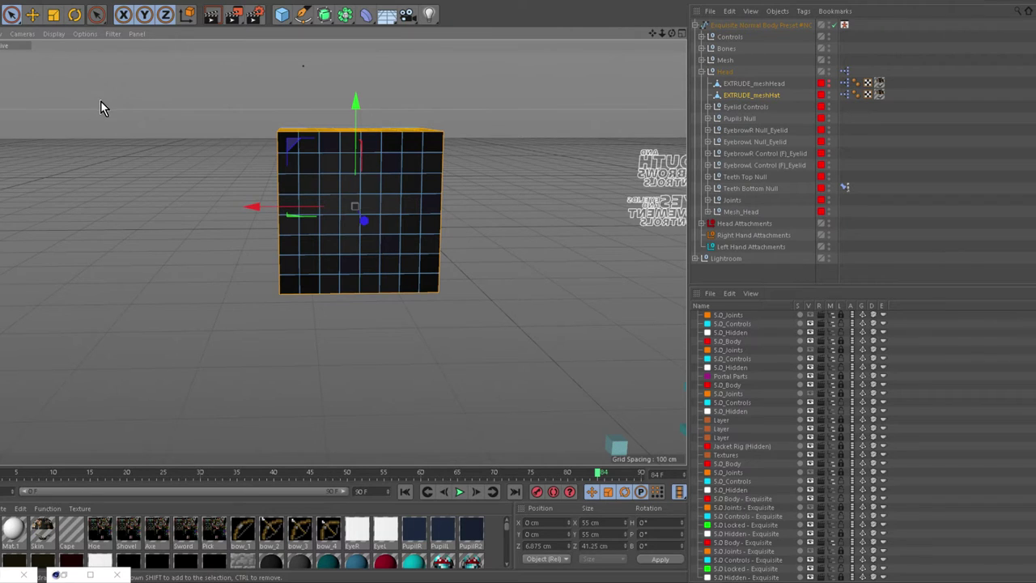
pyautogui.moveTo(289, 283)
pyautogui.mouseDown()
pyautogui.moveTo(400, 277)
pyautogui.moveTo(377, 259)
pyautogui.moveTo(363, 224)
pyautogui.moveTo(264, 225)
pyautogui.moveTo(444, 228)
pyautogui.mouseUp()
pyautogui.moveTo(435, 160)
pyautogui.mouseDown()
pyautogui.moveTo(298, 154)
pyautogui.moveTo(335, 224)
pyautogui.moveTo(295, 162)
pyautogui.mouseUp()
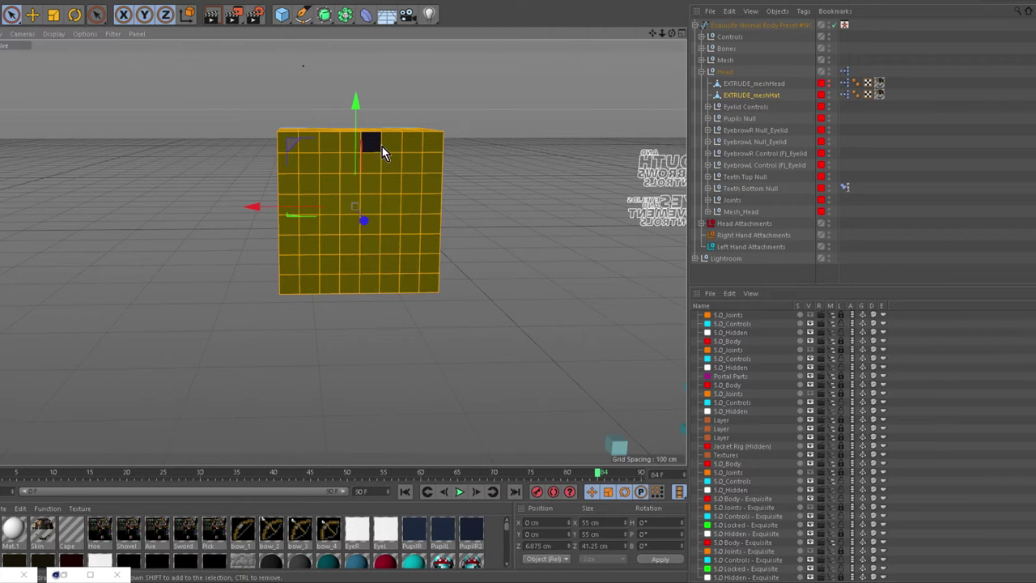
# Extrude the selected black hat polygons with an offset of 2 cm
pyautogui.keyDown('alt'); pyautogui.moveTo(492, 176); pyautogui.dragTo(211, 144); pyautogui.keyUp('alt')
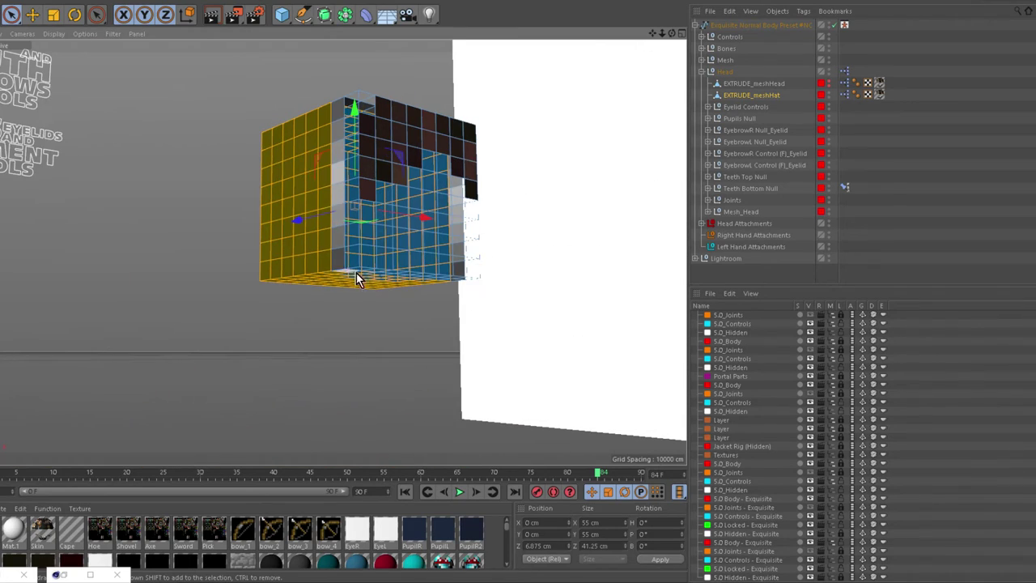
pyautogui.keyDown('alt'); pyautogui.moveTo(510, 234); pyautogui.dragTo(380, 173); pyautogui.keyUp('alt')
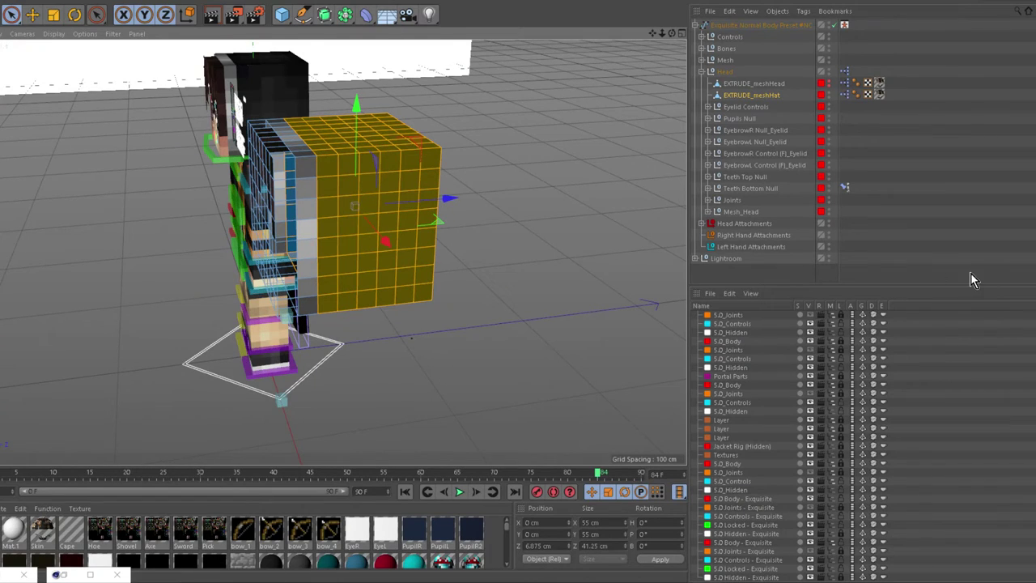
pyautogui.keyDown('alt'); pyautogui.moveTo(547, 180); pyautogui.dragTo(749, 166); pyautogui.keyUp('alt')
pyautogui.keyDown('alt'); pyautogui.moveTo(647, 169); pyautogui.dragTo(466, 229); pyautogui.keyUp('alt')
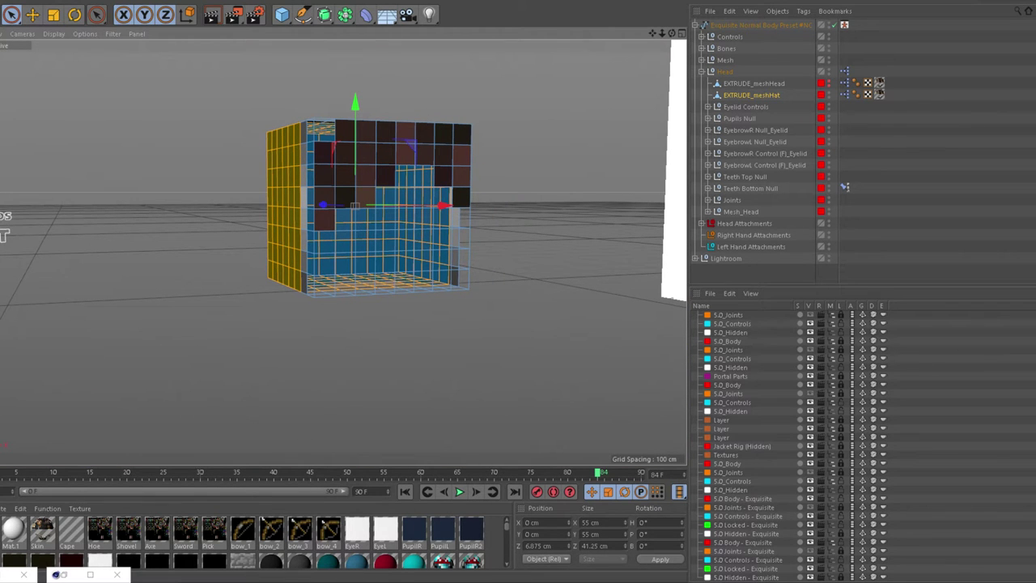
pyautogui.hotkey('shift', 'F5')
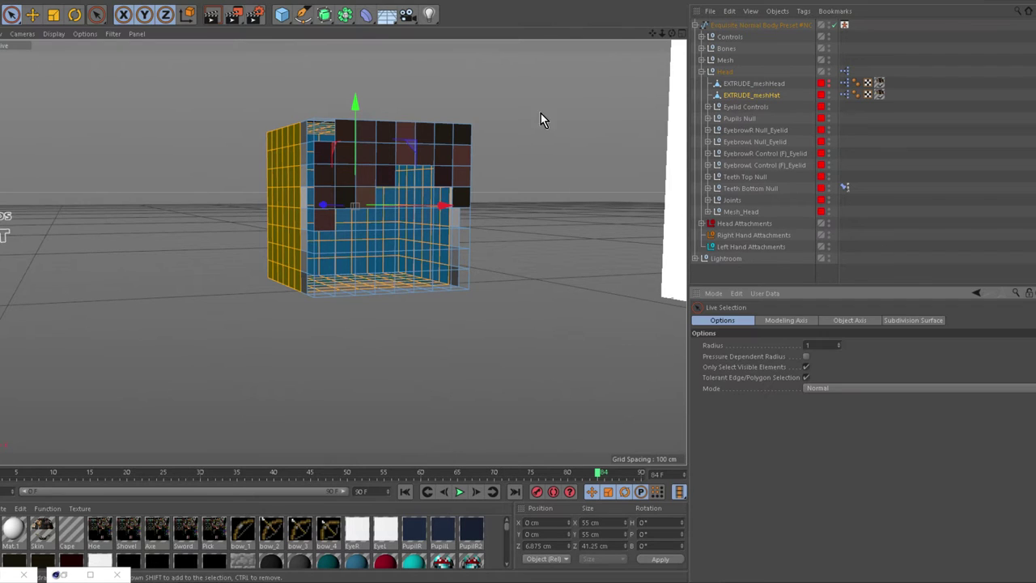
pyautogui.keyDown('alt'); pyautogui.moveTo(544, 113); pyautogui.dragTo(500, 124); pyautogui.keyUp('alt')
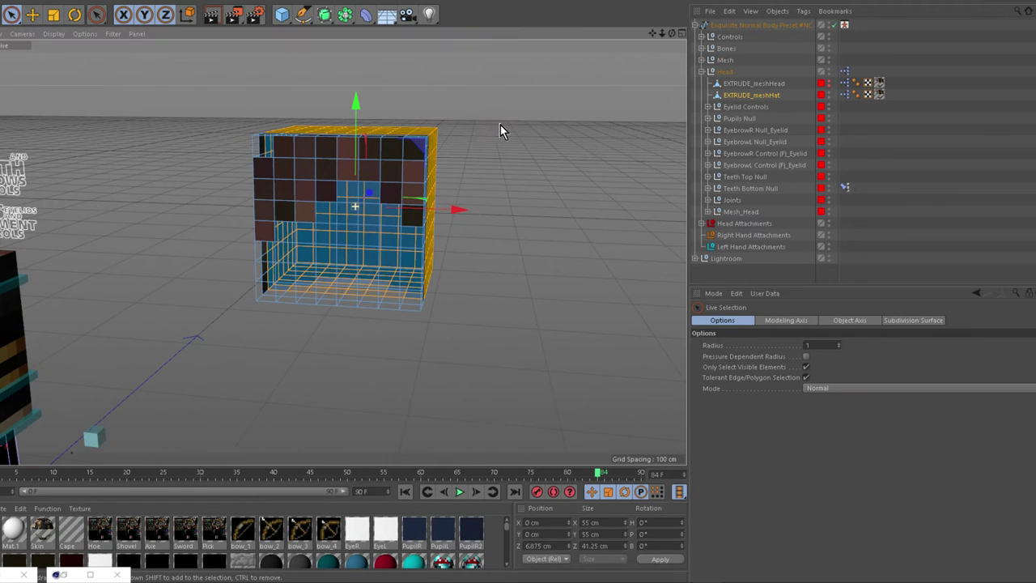
pyautogui.press('f')
pyautogui.press('d')
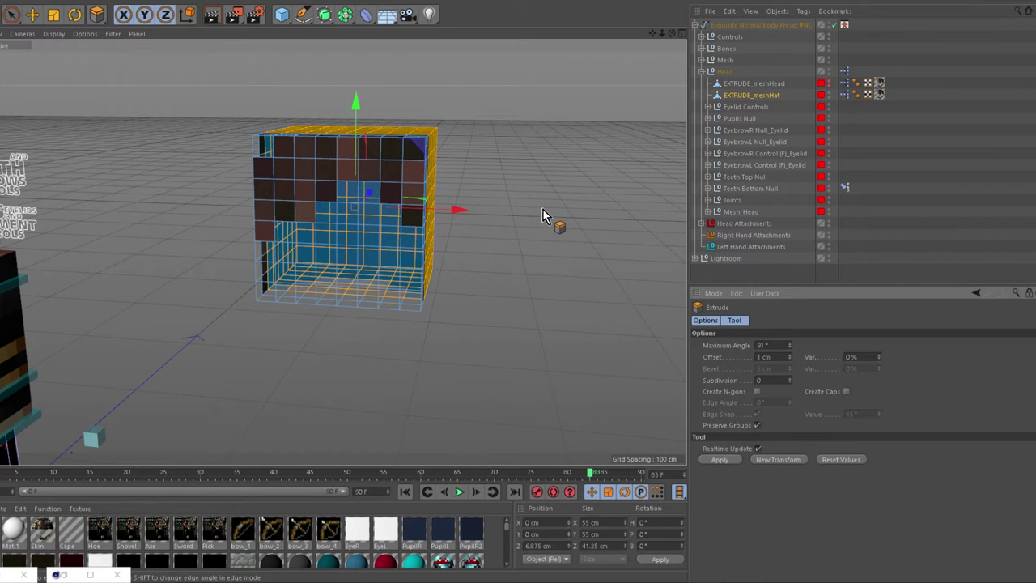
pyautogui.keyDown('alt'); pyautogui.moveTo(543, 210); pyautogui.dragTo(475, 234); pyautogui.keyUp('alt')
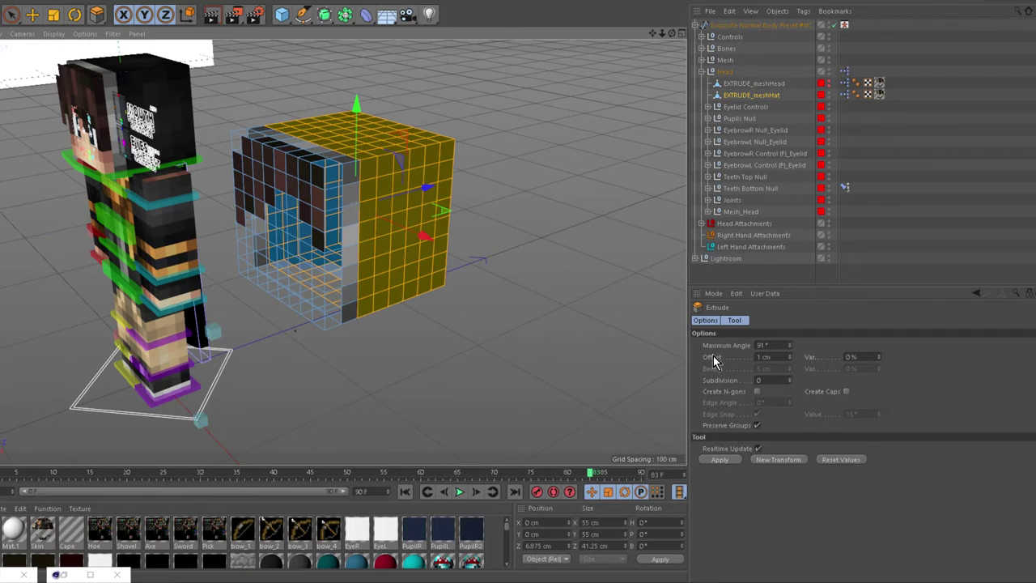
pyautogui.moveTo(763, 357); pyautogui.dragTo(731, 353)
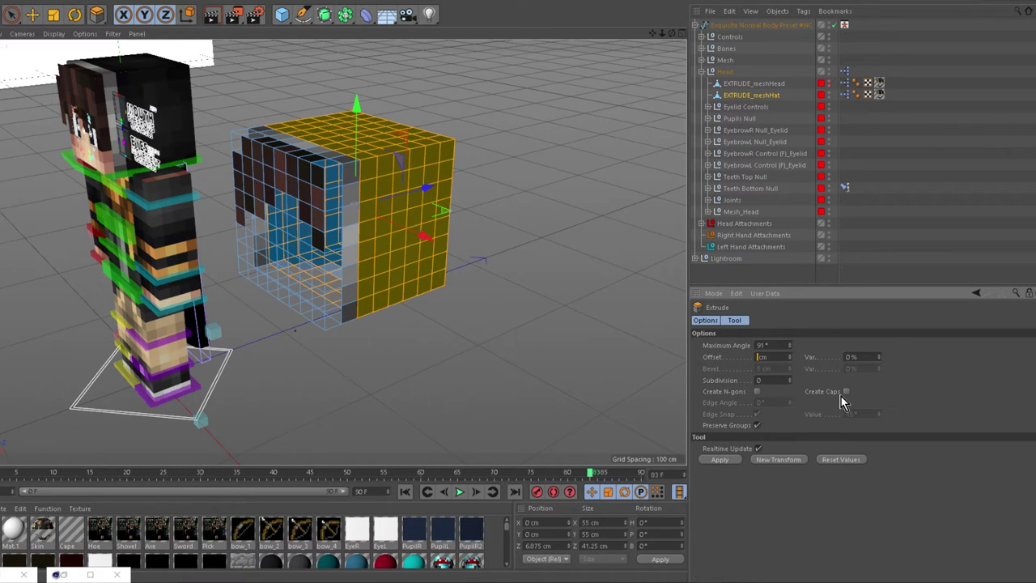
pyautogui.write('2')
pyautogui.press('Return')
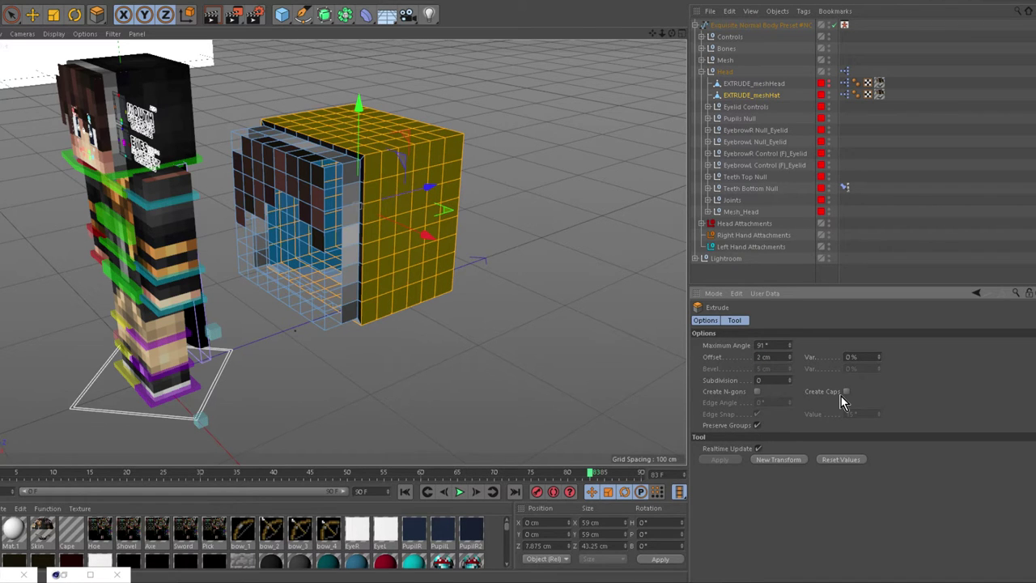
# Clear the current selection and loop-select the light grey polygon ring directly in front of the black part of the hat cube
pyautogui.click(11, 14)
pyautogui.keyDown('alt'); pyautogui.moveTo(496, 224); pyautogui.dragTo(78, 133); pyautogui.keyUp('alt')
pyautogui.click(79, 133)
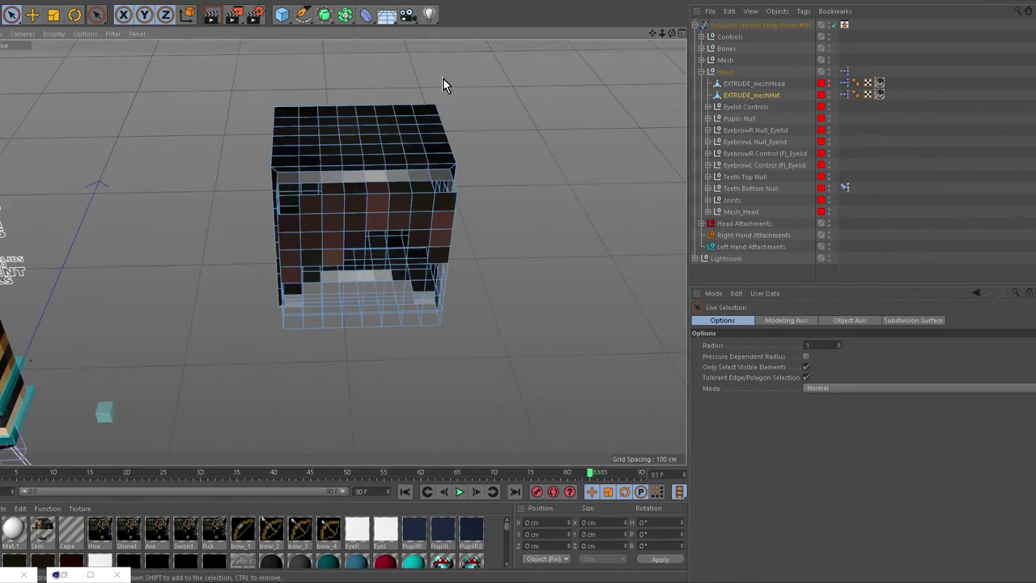
pyautogui.keyDown('alt'); pyautogui.moveTo(443, 77); pyautogui.dragTo(505, 114); pyautogui.keyUp('alt')
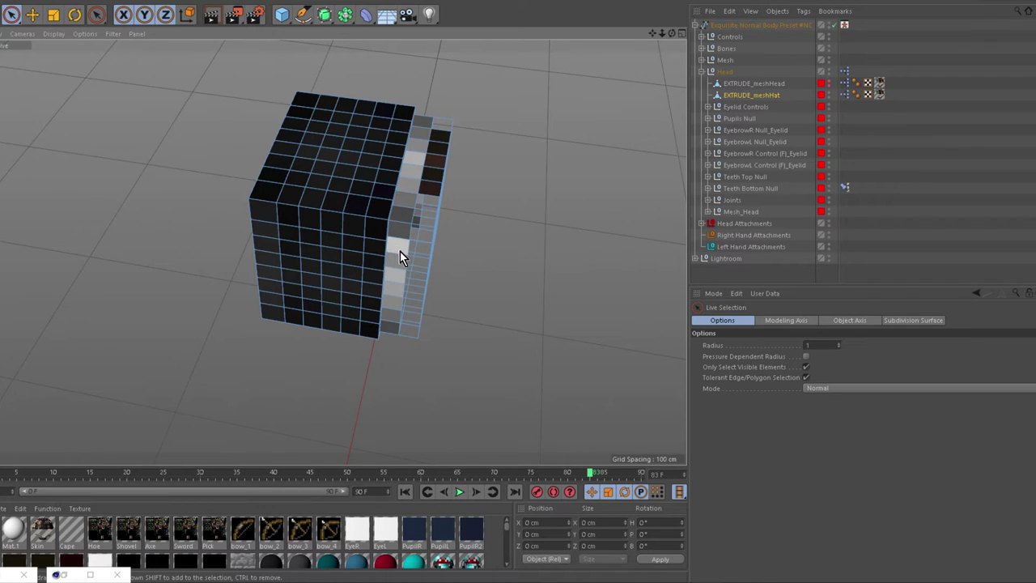
pyautogui.press('u')
pyautogui.press('l')
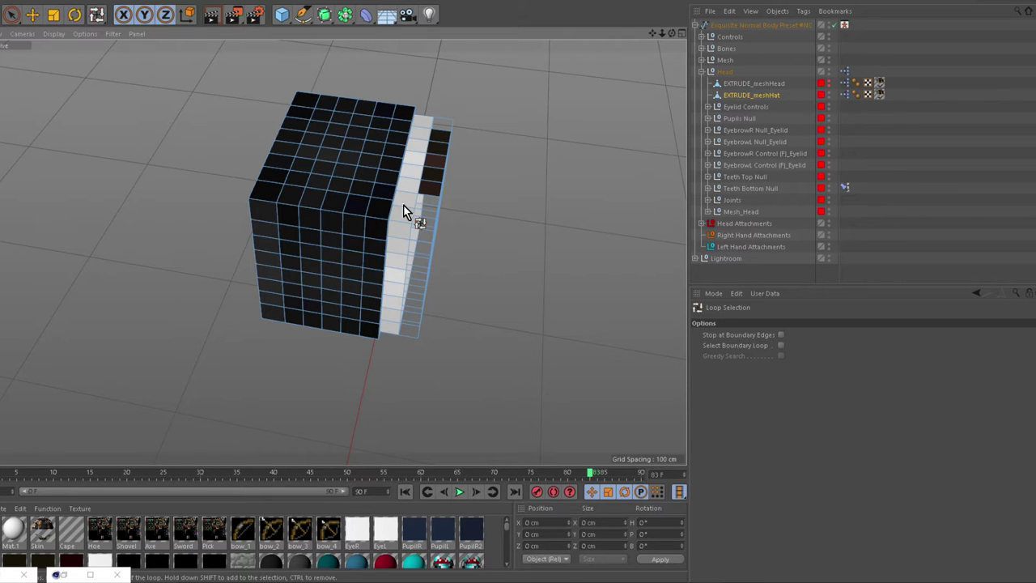
pyautogui.click(405, 212)
# Extrude the selected grey ring with an offset of 3 cm
pyautogui.press('d')
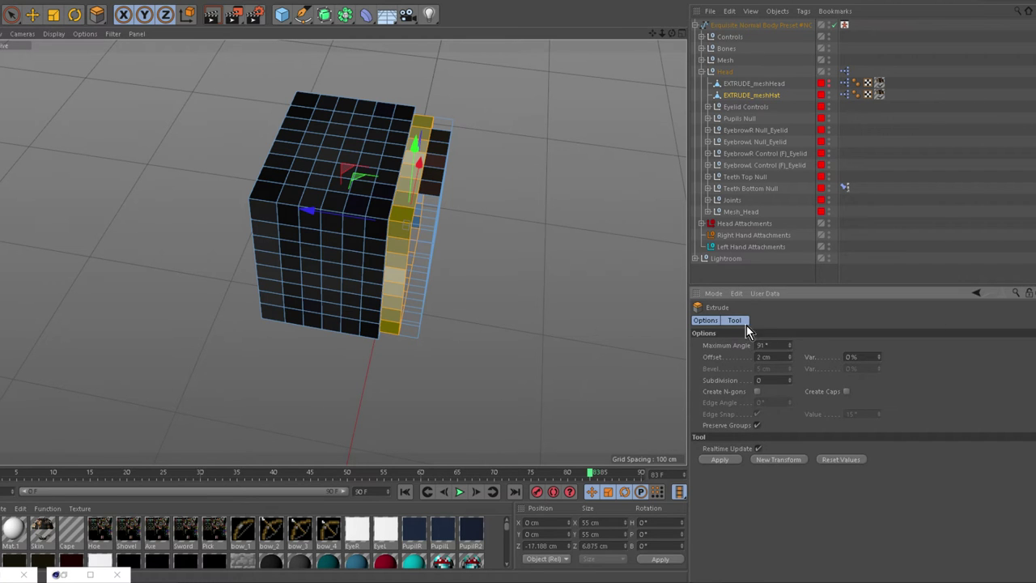
pyautogui.moveTo(761, 356); pyautogui.dragTo(660, 339)
pyautogui.press('BackSpace')
pyautogui.write('3')
pyautogui.press('Return')
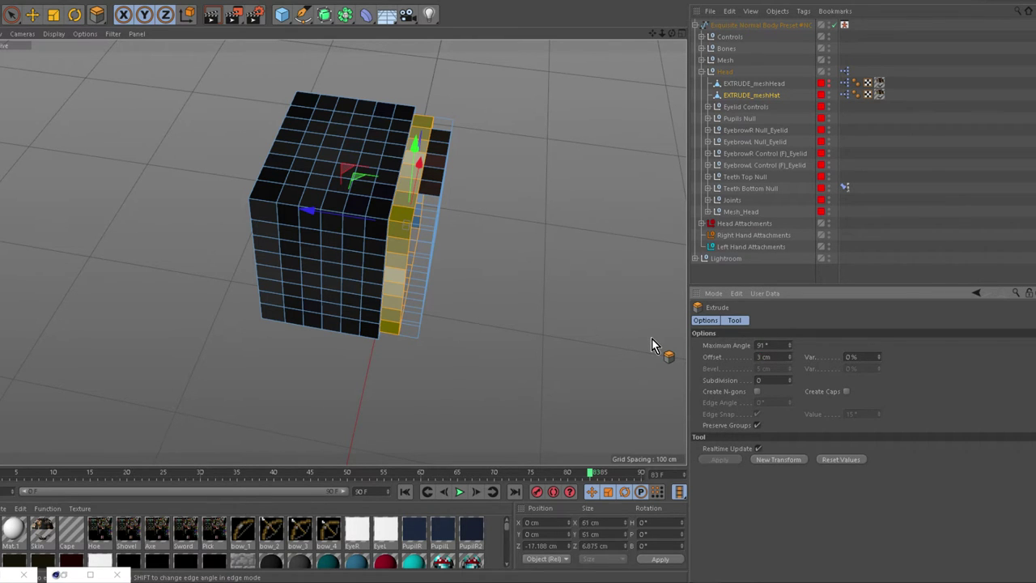
# Live-select the brown hair polygons on the hat's front face, leaving out the two lowest ones in the right-hand column
pyautogui.keyDown('alt'); pyautogui.moveTo(635, 301); pyautogui.dragTo(496, 216); pyautogui.keyUp('alt')
pyautogui.click(12, 14)
pyautogui.keyDown('alt'); pyautogui.moveTo(104, 93); pyautogui.dragTo(48, 184); pyautogui.keyUp('alt')
pyautogui.keyDown('alt'); pyautogui.moveTo(411, 231); pyautogui.dragTo(411, 231); pyautogui.keyUp('alt')
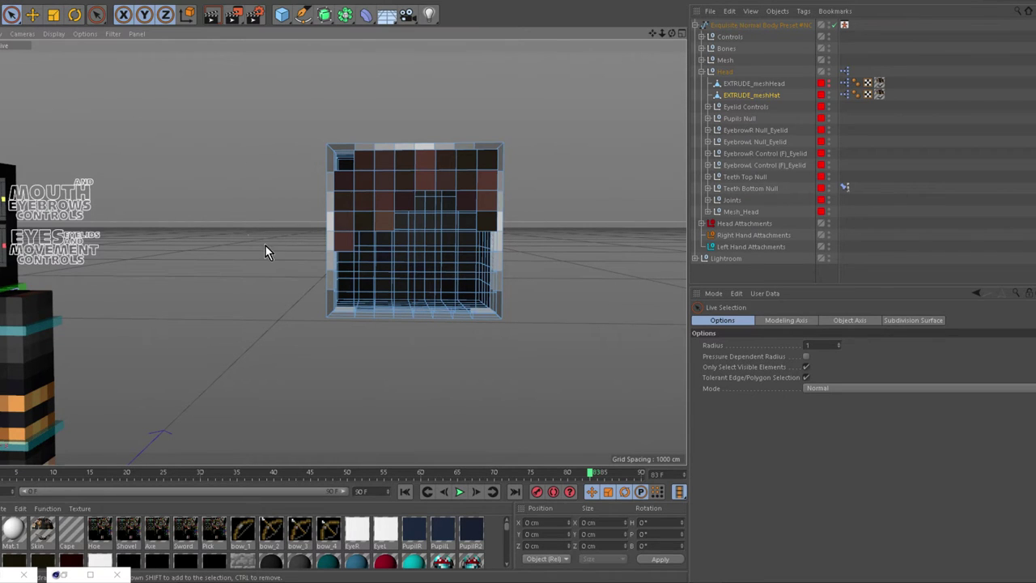
pyautogui.click(346, 224)
pyautogui.moveTo(352, 198)
pyautogui.mouseDown()
pyautogui.moveTo(414, 231)
pyautogui.moveTo(363, 214)
pyautogui.moveTo(390, 178)
pyautogui.moveTo(467, 175)
pyautogui.moveTo(464, 199)
pyautogui.moveTo(488, 168)
pyautogui.moveTo(483, 199)
pyautogui.mouseUp()
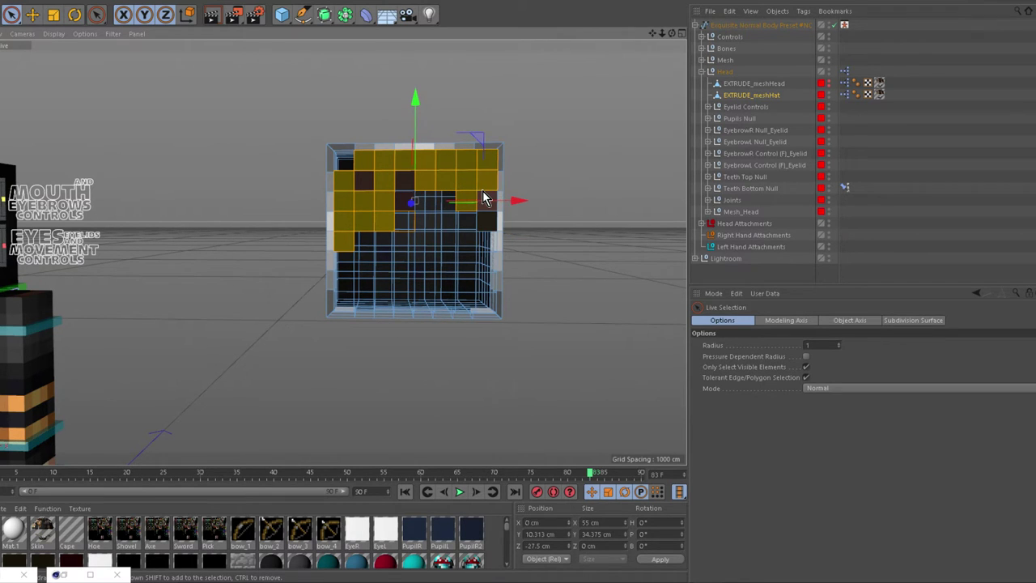
pyautogui.moveTo(417, 178)
pyautogui.mouseDown()
pyautogui.moveTo(407, 199)
pyautogui.moveTo(361, 175)
pyautogui.moveTo(332, 248)
pyautogui.moveTo(366, 176)
pyautogui.mouseUp()
pyautogui.scroll(5, 421, 219)
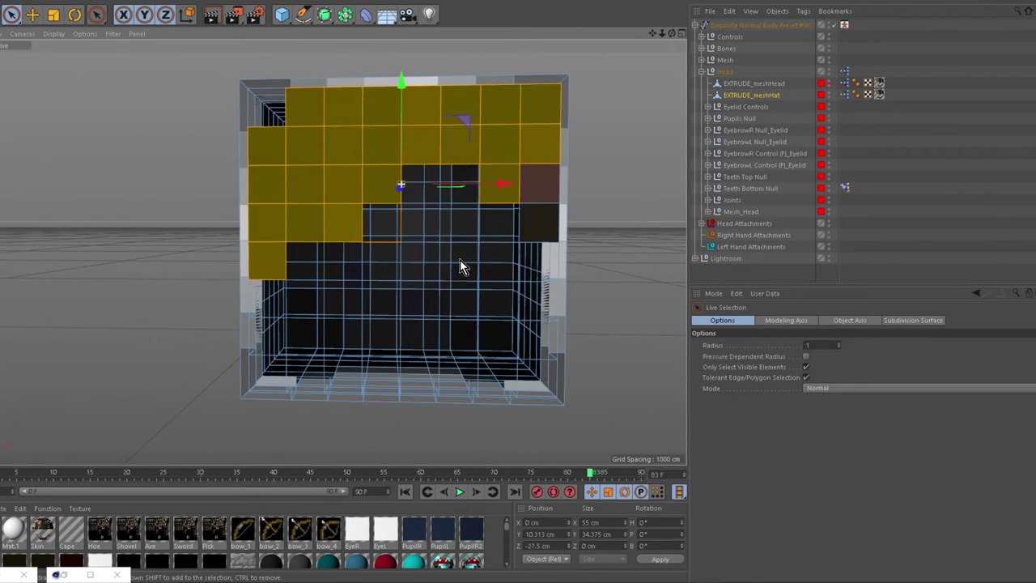
pyautogui.keyDown('alt'); pyautogui.moveTo(459, 267); pyautogui.dragTo(413, 237); pyautogui.keyUp('alt')
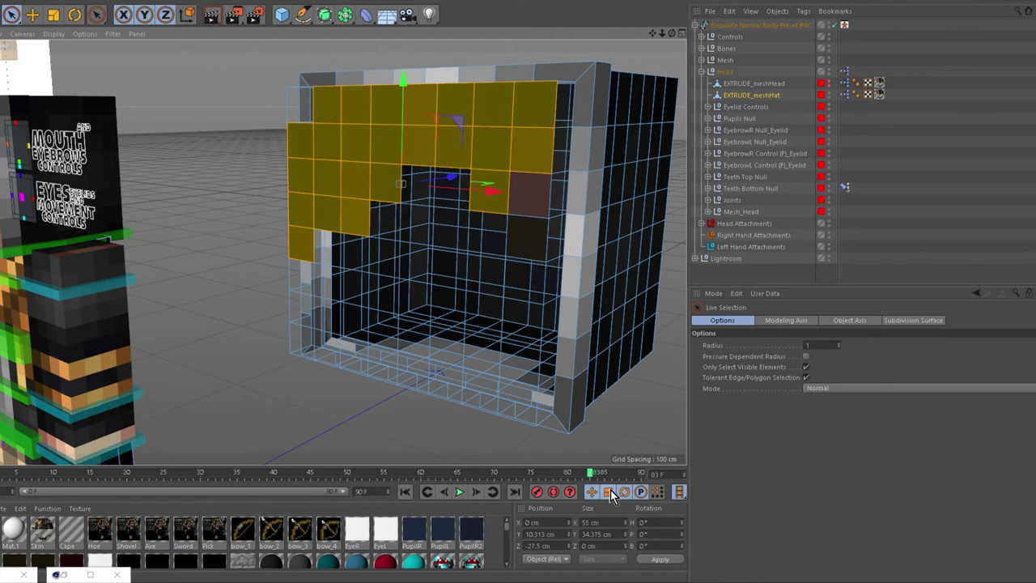
pyautogui.keyDown('alt'); pyautogui.moveTo(253, 346); pyautogui.dragTo(317, 351); pyautogui.keyUp('alt')
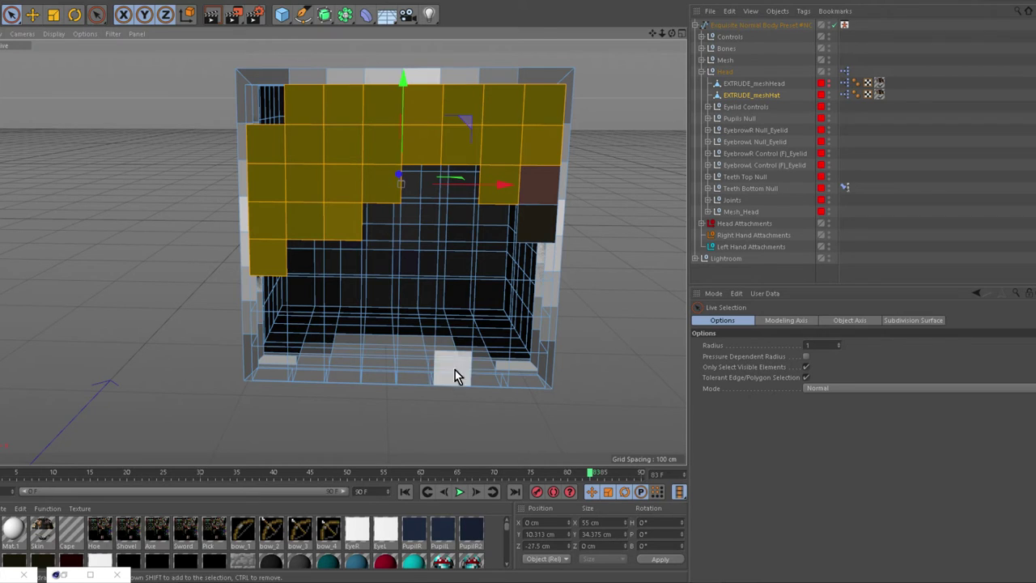
# Extrude the selected front hair polygons with an offset of 1 cm
pyautogui.press('d')
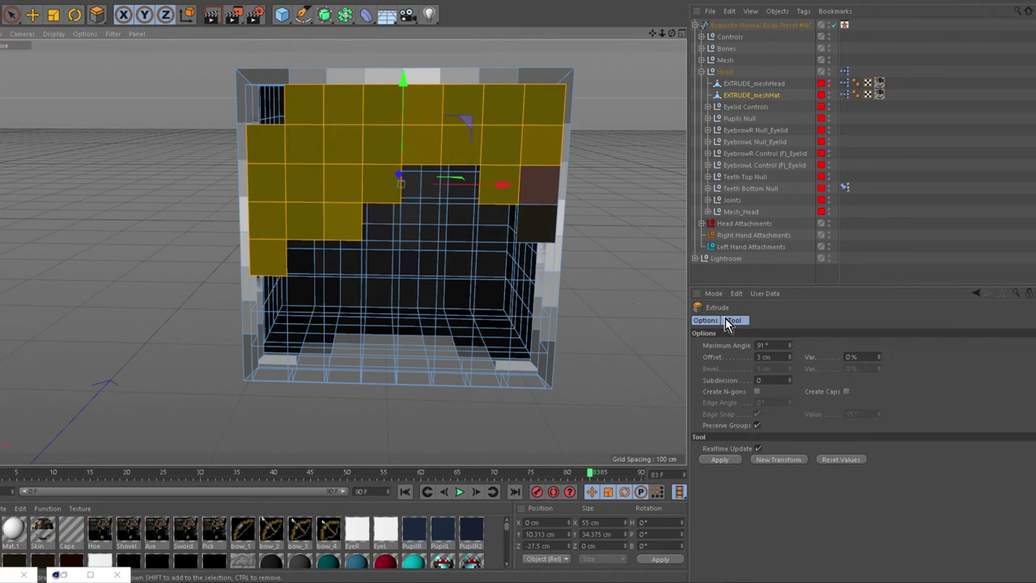
pyautogui.click(764, 357)
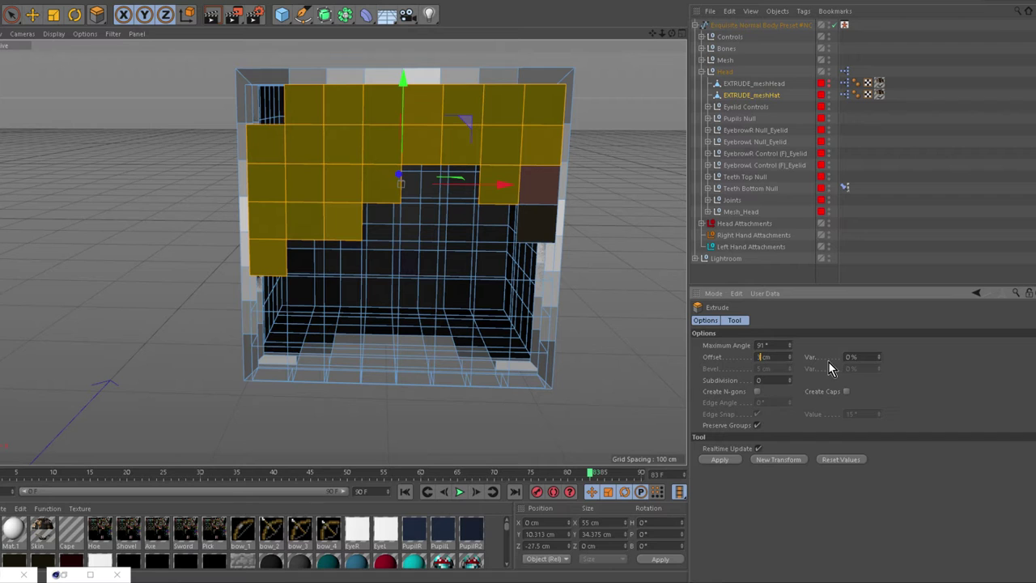
pyautogui.press('BackSpace')
pyautogui.write('1')
pyautogui.press('Return')
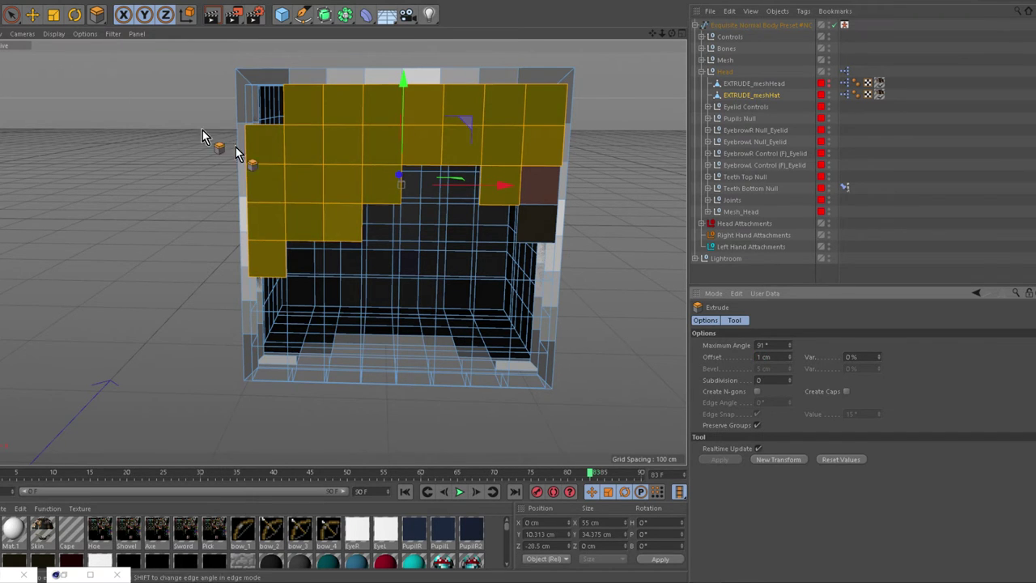
# Reselect a smaller stepped group of front hair polygons, leaving out the two upper-right ones, the right-hand column and the separate right strand
pyautogui.keyDown('alt'); pyautogui.moveTo(536, 432); pyautogui.dragTo(431, 416); pyautogui.keyUp('alt')
pyautogui.click(9, 13)
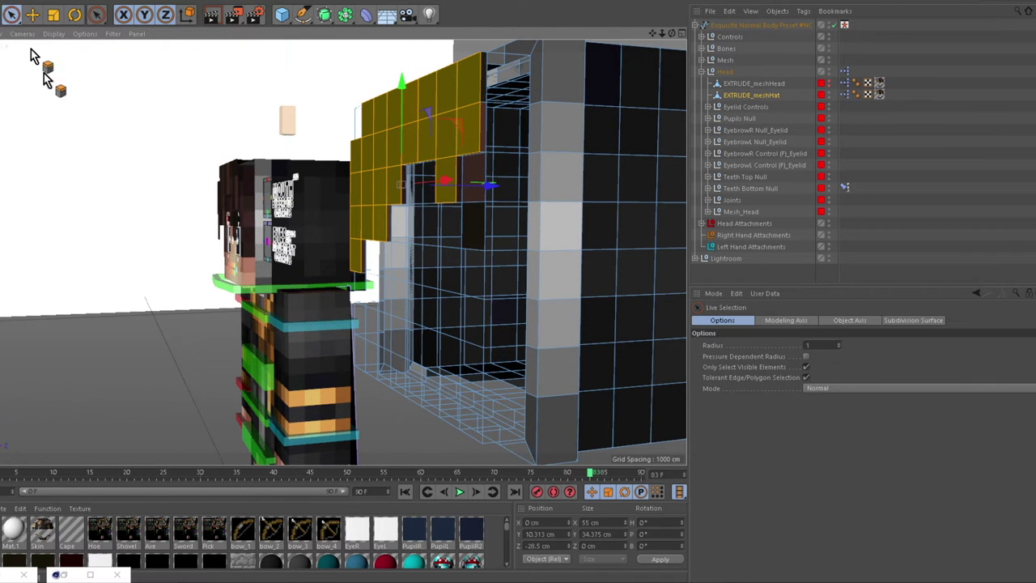
pyautogui.click(272, 175)
pyautogui.click(353, 245)
pyautogui.moveTo(354, 251); pyautogui.dragTo(356, 180)
pyautogui.moveTo(381, 228); pyautogui.dragTo(380, 230)
pyautogui.keyDown('alt'); pyautogui.moveTo(252, 256); pyautogui.dragTo(288, 267); pyautogui.keyUp('alt')
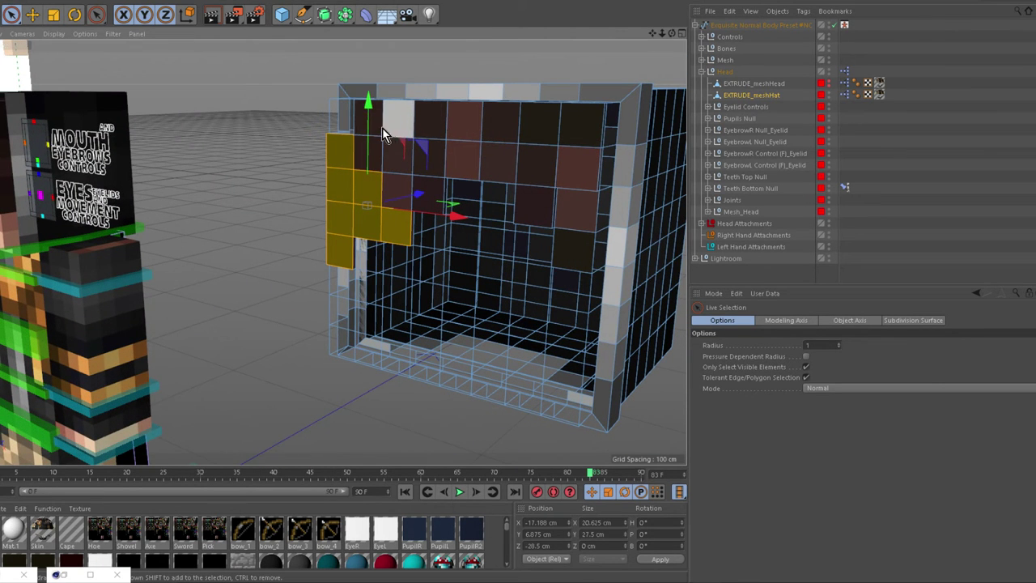
pyautogui.moveTo(382, 132)
pyautogui.mouseDown()
pyautogui.moveTo(438, 143)
pyautogui.moveTo(498, 133)
pyautogui.mouseUp()
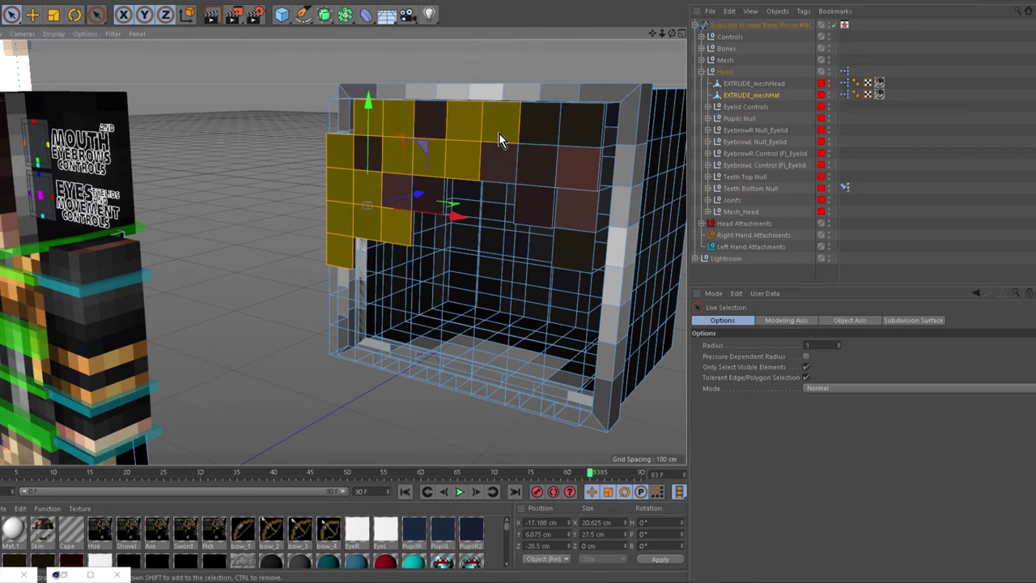
pyautogui.click(418, 209)
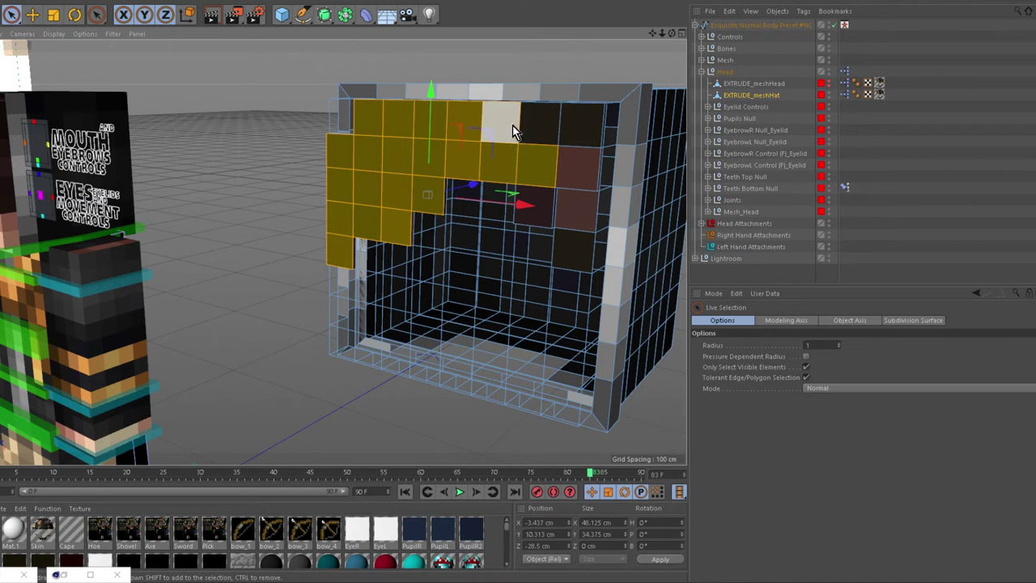
pyautogui.keyDown('alt'); pyautogui.moveTo(176, 140); pyautogui.dragTo(340, 178); pyautogui.keyUp('alt')
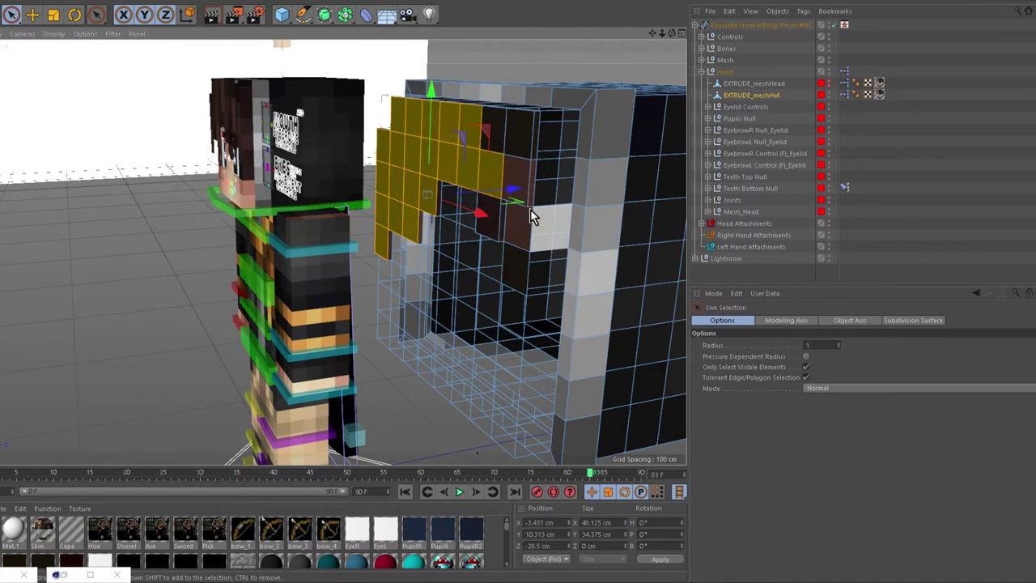
pyautogui.keyDown('shift'); pyautogui.click(485, 149); pyautogui.keyUp('shift')
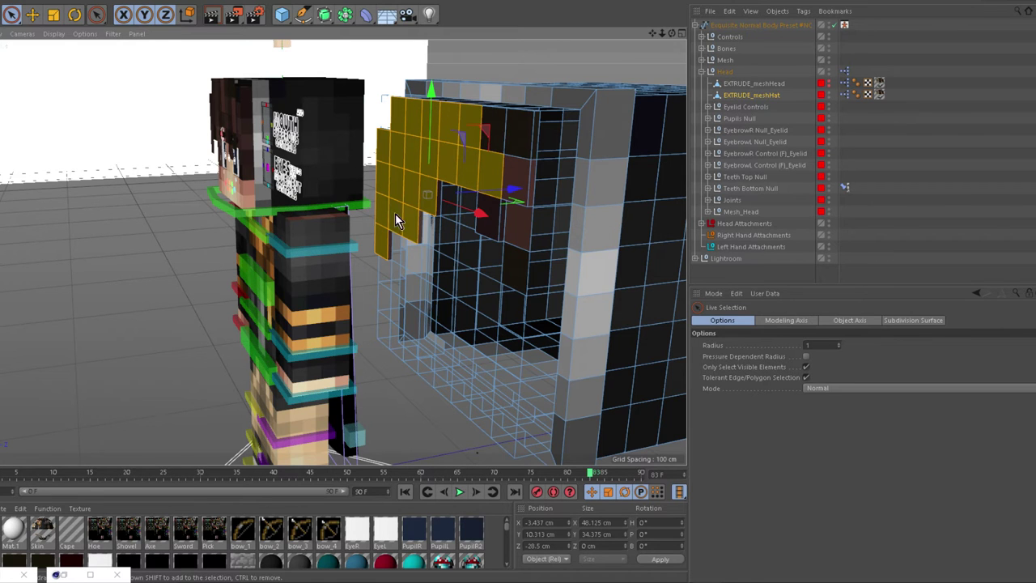
# Extrude the smaller stepped hair group by another 1 cm
pyautogui.press('d')
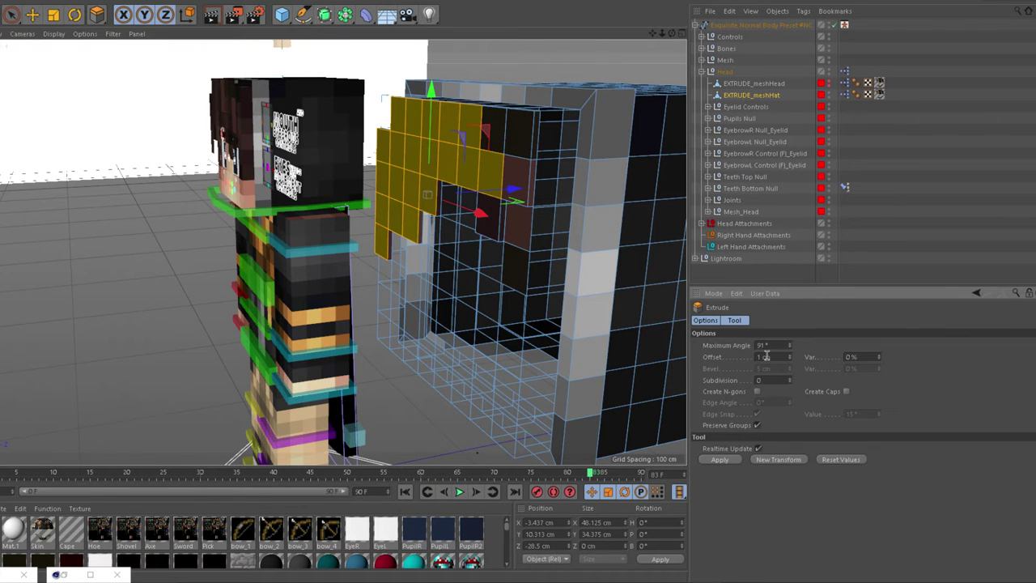
pyautogui.press('Return')
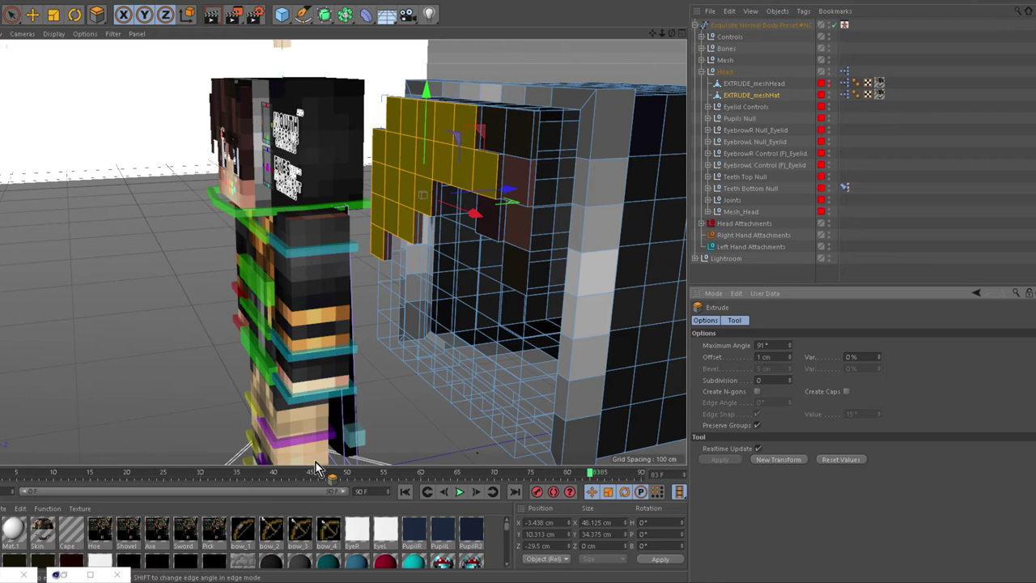
pyautogui.keyDown('alt'); pyautogui.moveTo(364, 448); pyautogui.dragTo(10, 83); pyautogui.keyUp('alt')
# Clear the selection and reselect only the front hair polygons in the five left-hand columns of the hat's front face
pyautogui.click(263, 251)
pyautogui.click(10, 13)
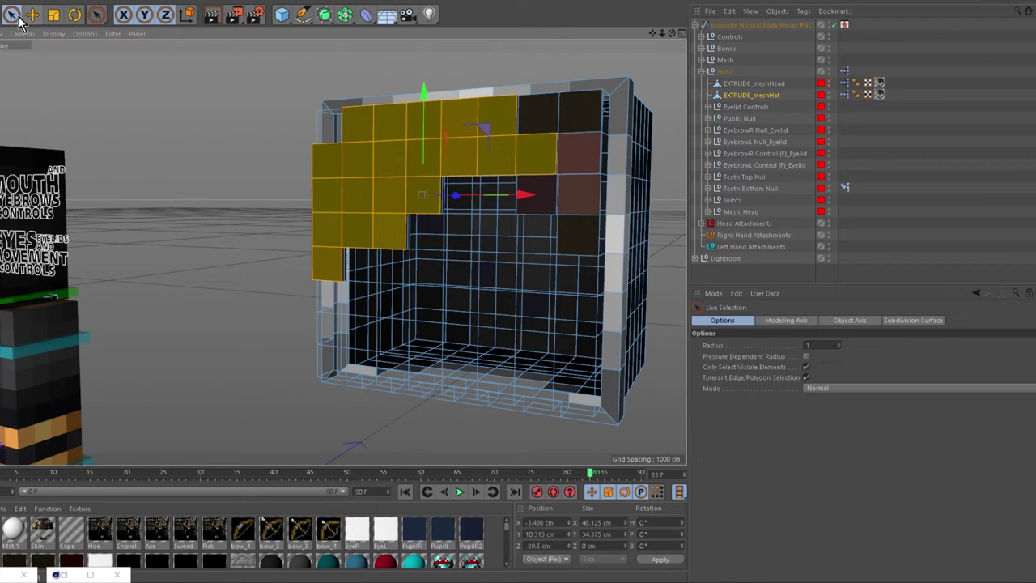
pyautogui.click(256, 225)
pyautogui.moveTo(327, 260); pyautogui.dragTo(333, 199)
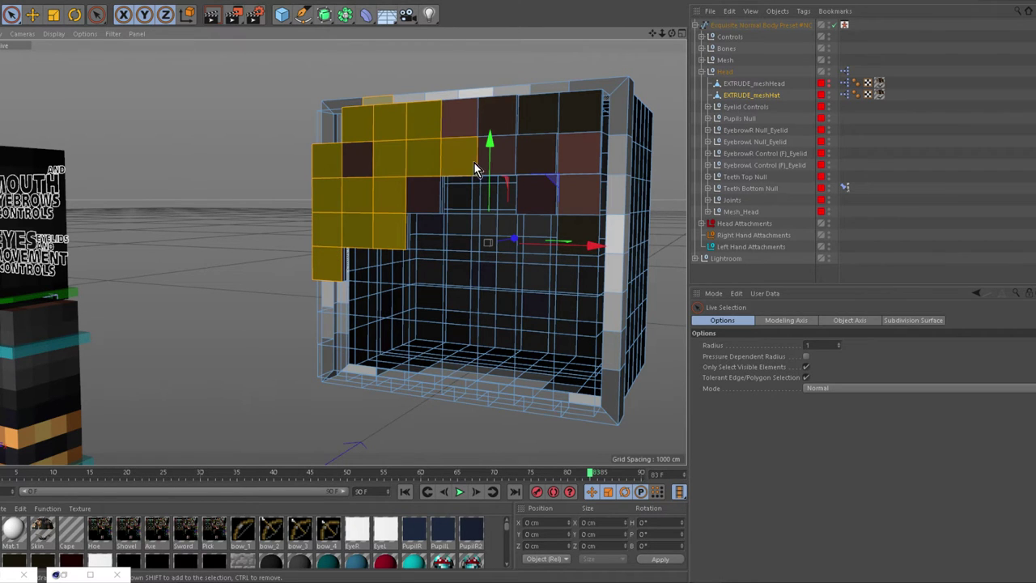
pyautogui.moveTo(418, 174); pyautogui.dragTo(357, 136)
pyautogui.moveTo(426, 127); pyautogui.dragTo(441, 139)
# Try extruding the selected hair polygons with an offset of 100 cm, and undo that extrusion
pyautogui.press('d')
pyautogui.doubleClick(764, 357)
pyautogui.press('Return')
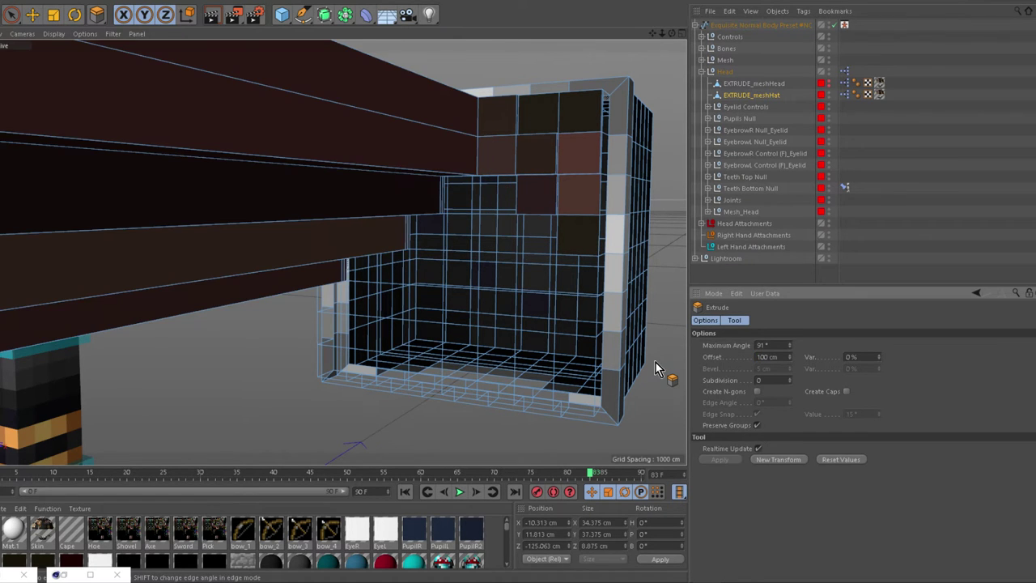
pyautogui.keyDown('alt'); pyautogui.moveTo(254, 351); pyautogui.dragTo(128, 353); pyautogui.keyUp('alt')
pyautogui.scroll(-8, 130, 358)
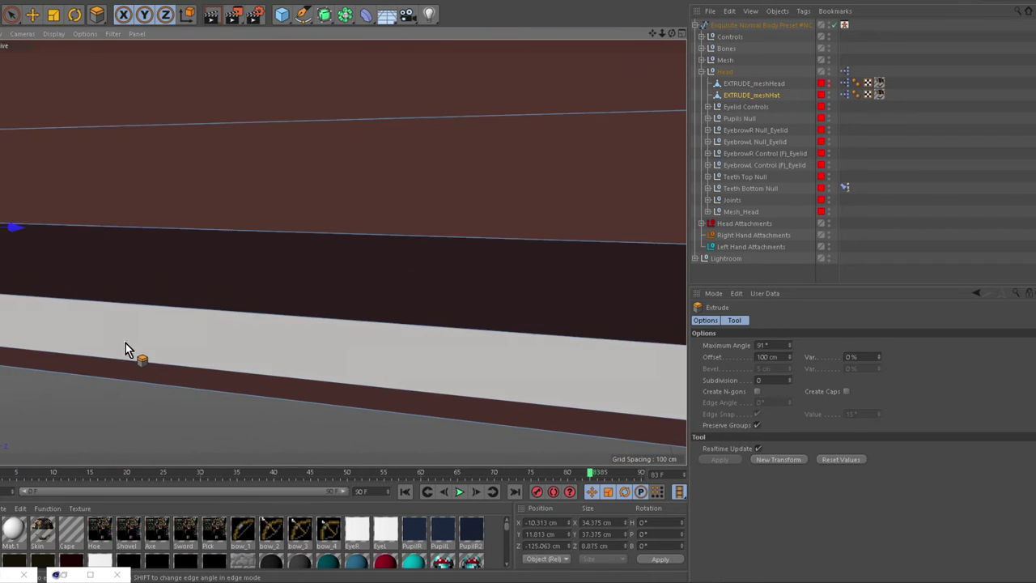
pyautogui.keyDown('alt'); pyautogui.moveTo(142, 330); pyautogui.dragTo(271, 163); pyautogui.keyUp('alt')
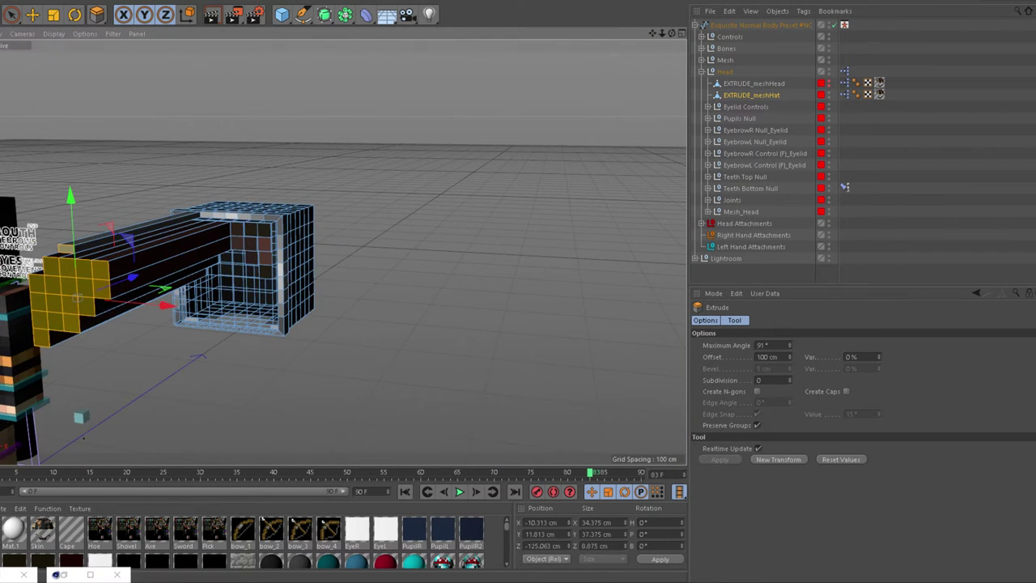
pyautogui.scroll(3, 178, 239)
pyautogui.scroll(-2, 24, 222)
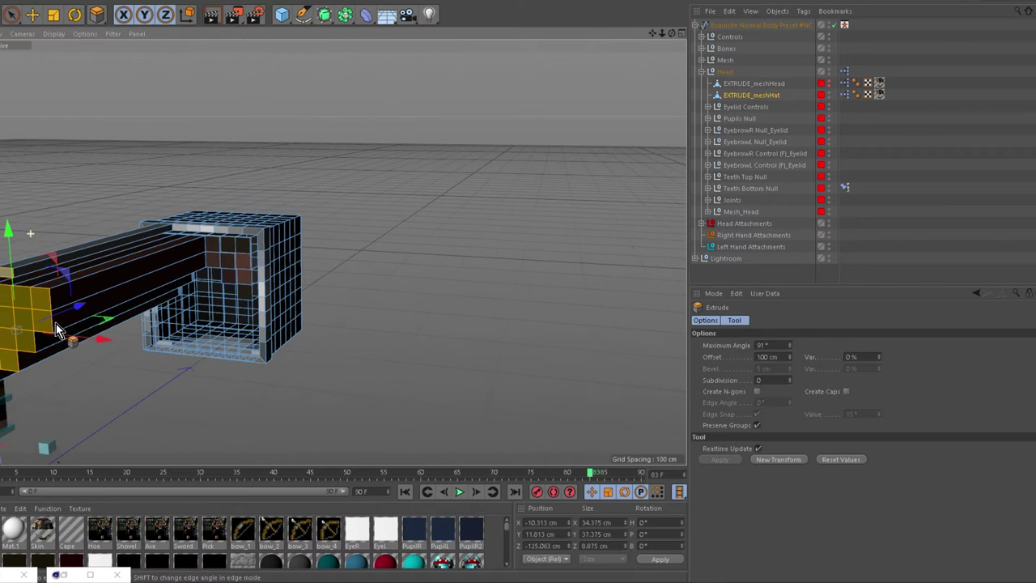
pyautogui.hotkey('ctrl', 'z')
# Remove the stray polygon on the grey upper rim from the selection, keeping the front hair polygons selected
pyautogui.scroll(3, 62, 304)
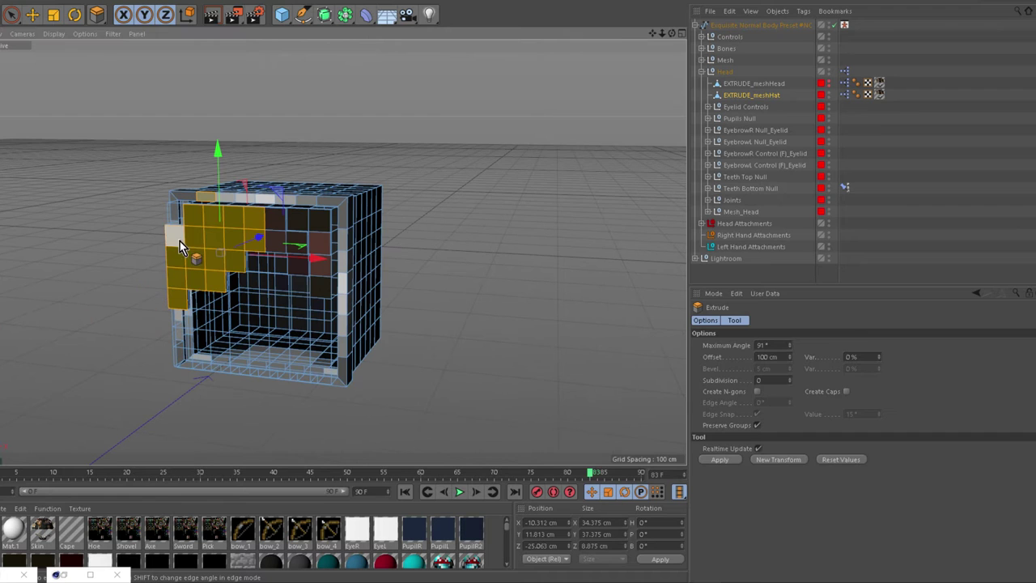
pyautogui.scroll(2, 180, 242)
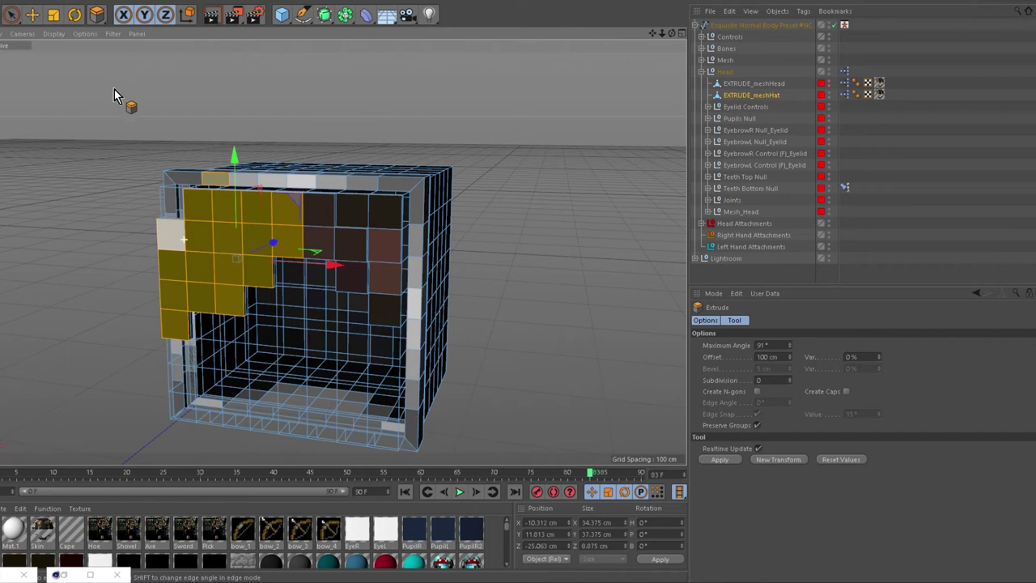
pyautogui.click(12, 15)
pyautogui.scroll(2, 184, 206)
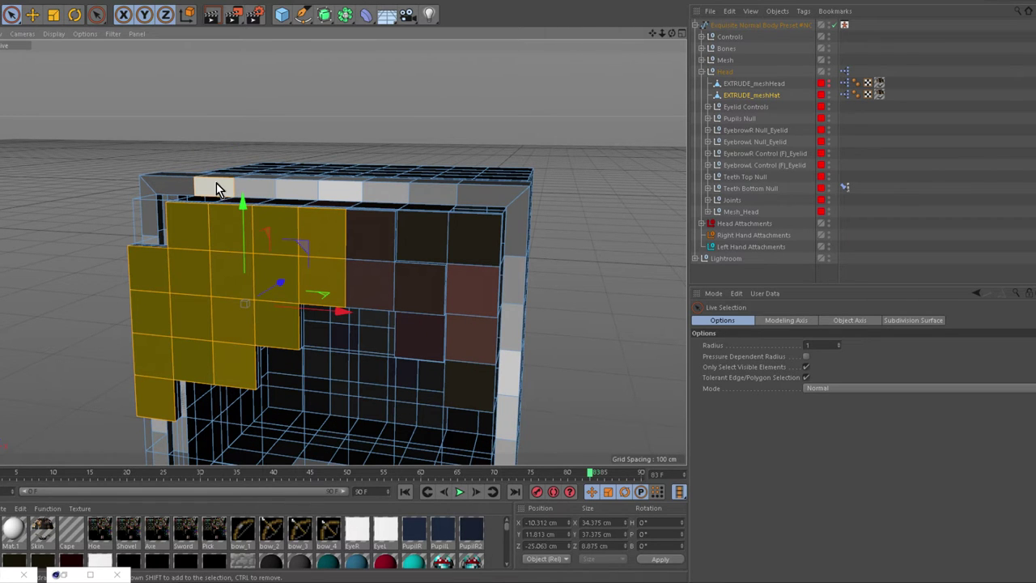
pyautogui.keyDown('ctrl'); pyautogui.click(212, 188); pyautogui.keyUp('ctrl')
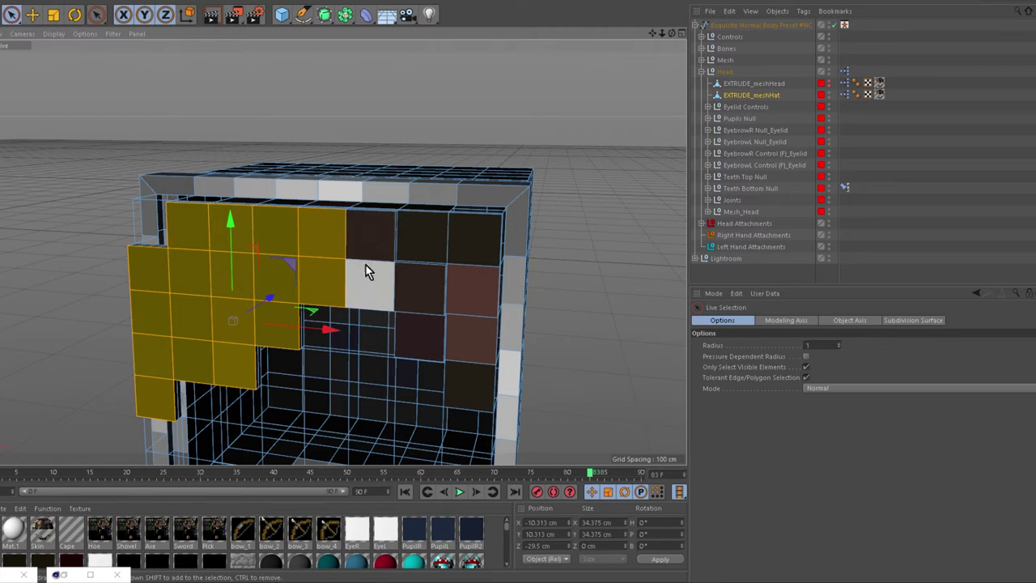
# Extrude the left-hand front hair polygons with an offset of 1 cm and clear the selection
pyautogui.press('d')
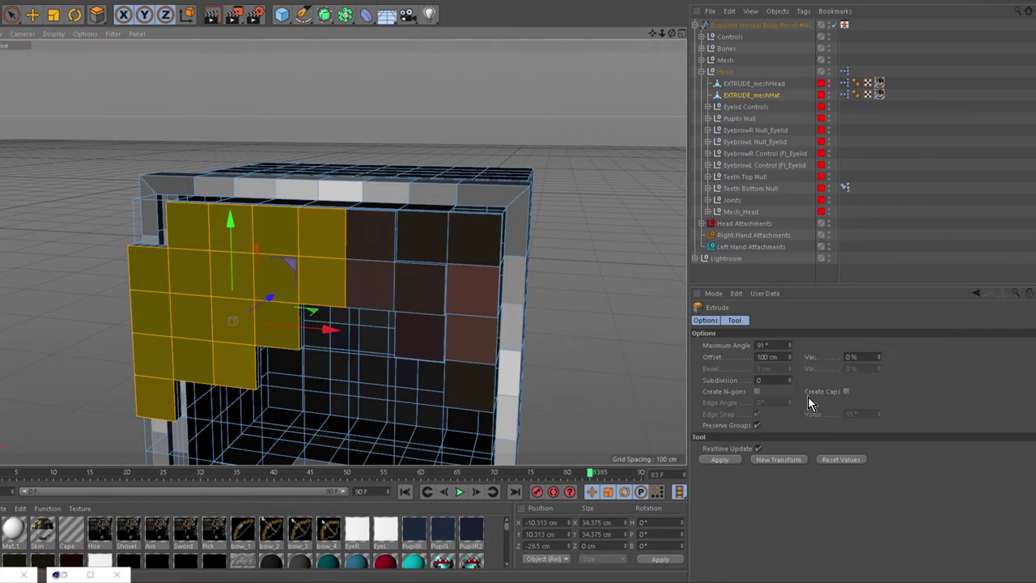
pyautogui.click(763, 358)
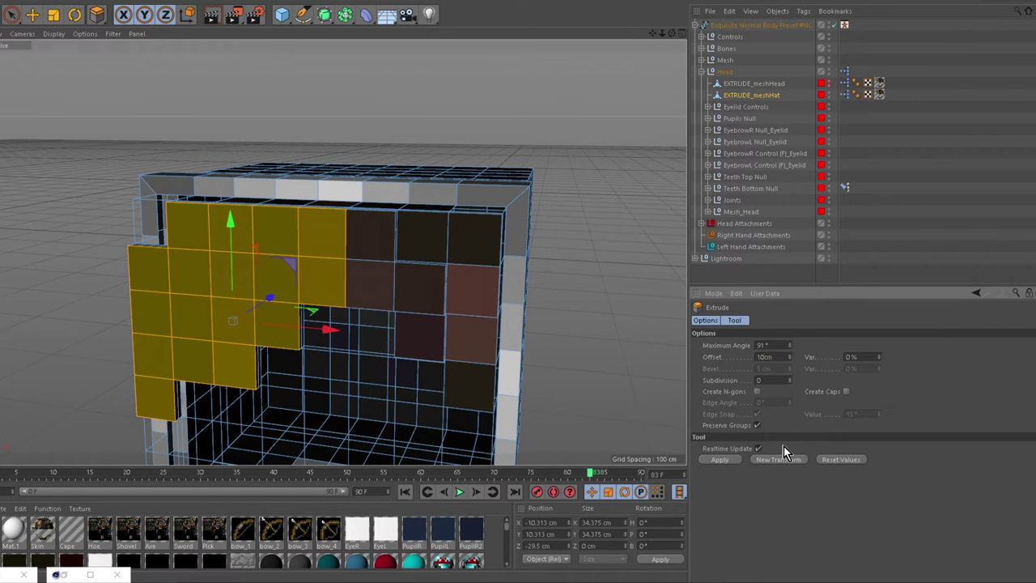
pyautogui.press('Return')
pyautogui.keyDown('alt'); pyautogui.moveTo(497, 134); pyautogui.dragTo(478, 104); pyautogui.keyUp('alt')
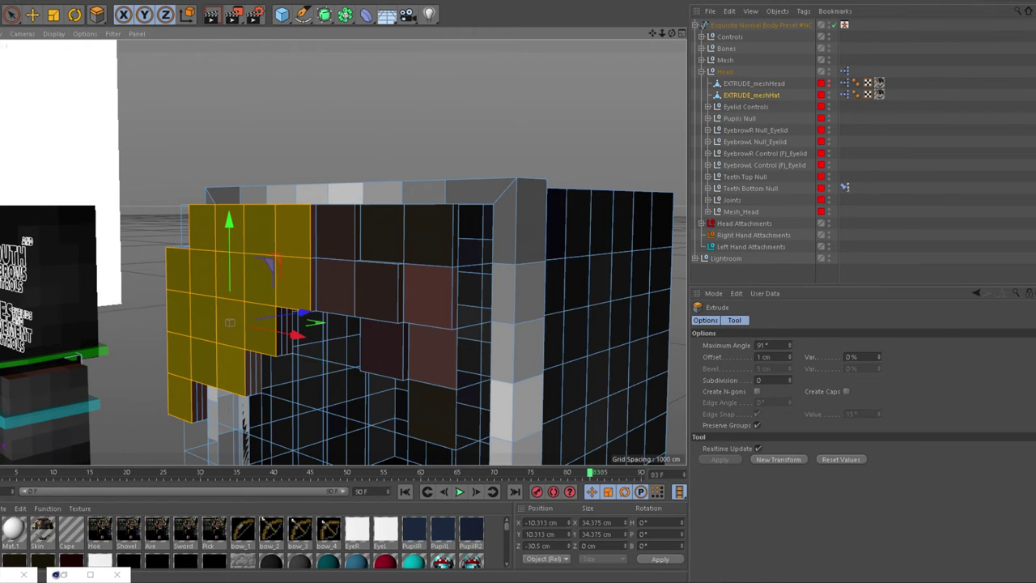
pyautogui.click(12, 15)
pyautogui.click(133, 354)
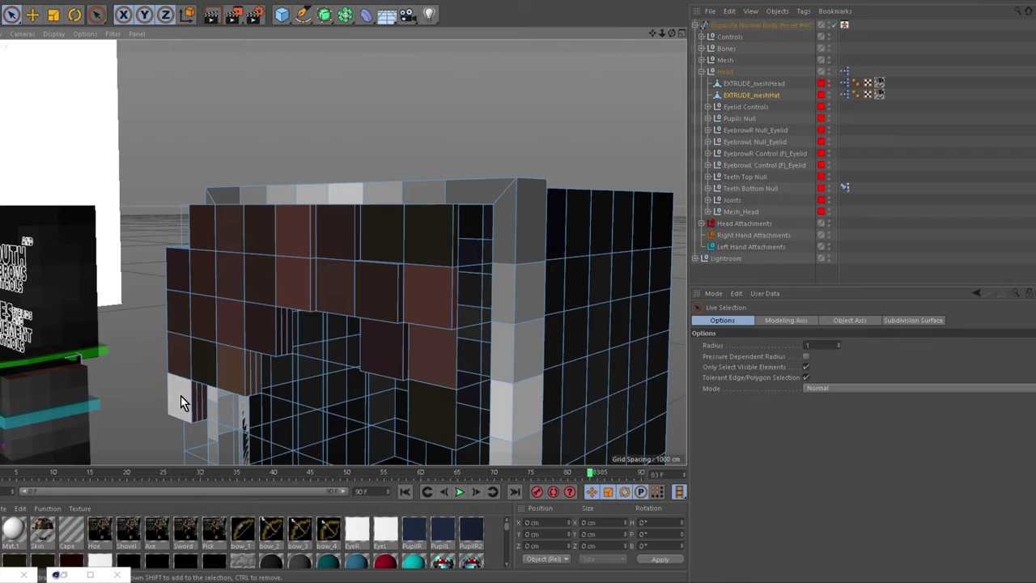
# Select the hair polygons in the outermost left-hand front columns, extrude them with an offset of 2 cm, and clear the selection
pyautogui.moveTo(181, 394)
pyautogui.mouseDown()
pyautogui.moveTo(194, 258)
pyautogui.moveTo(237, 343)
pyautogui.mouseUp()
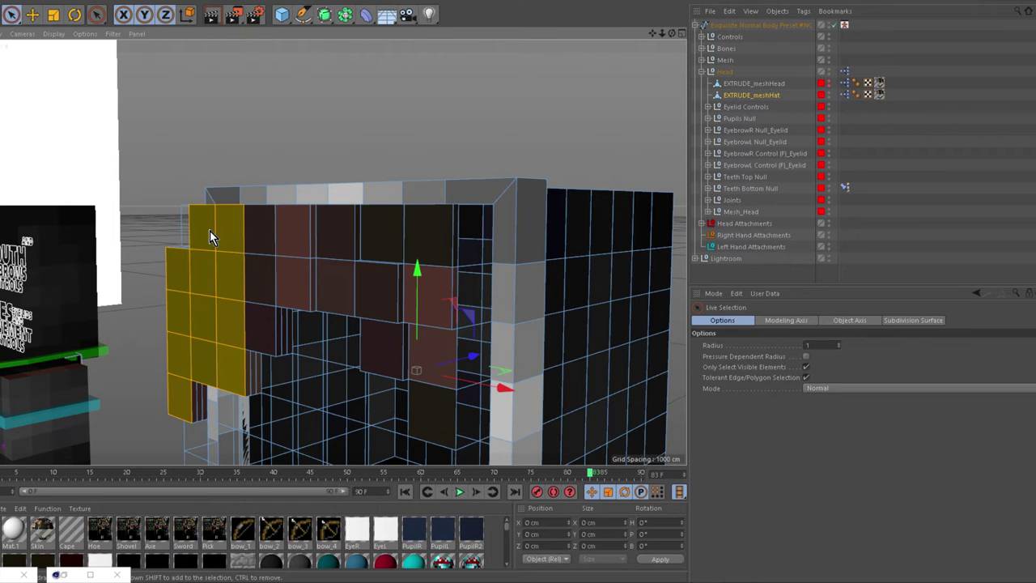
pyautogui.moveTo(244, 300); pyautogui.dragTo(256, 330)
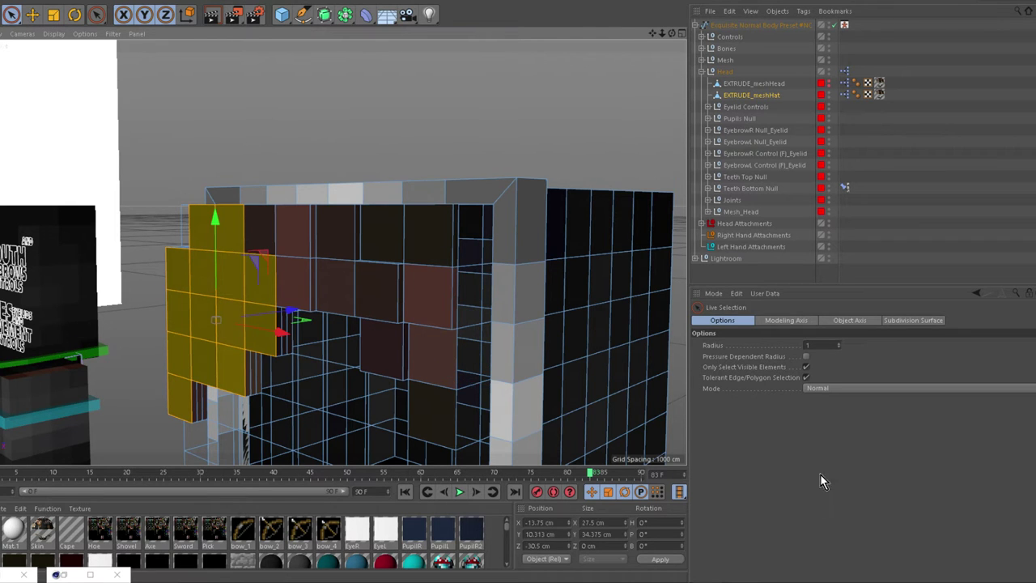
pyautogui.press('d')
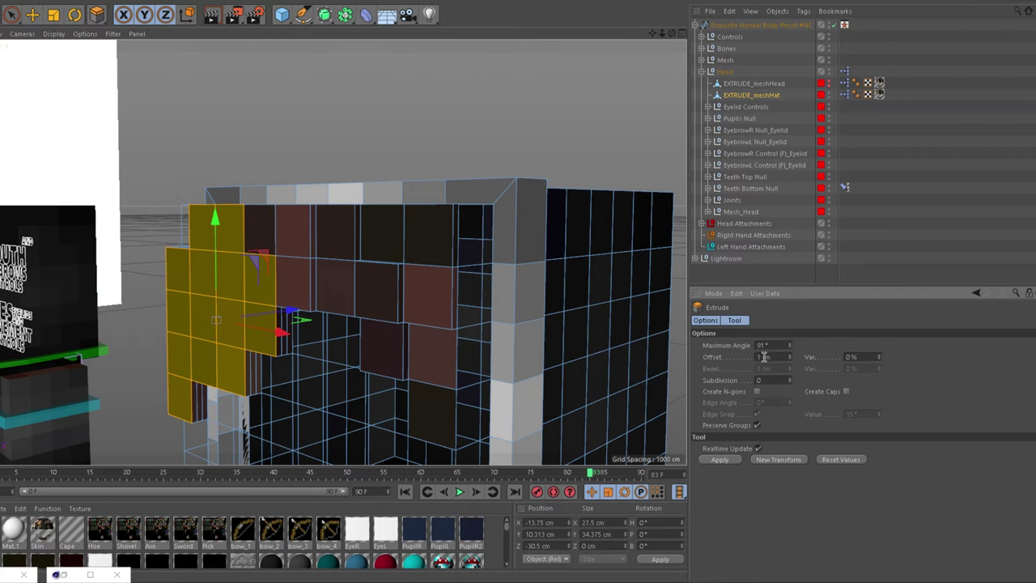
pyautogui.write('2')
pyautogui.press('Return')
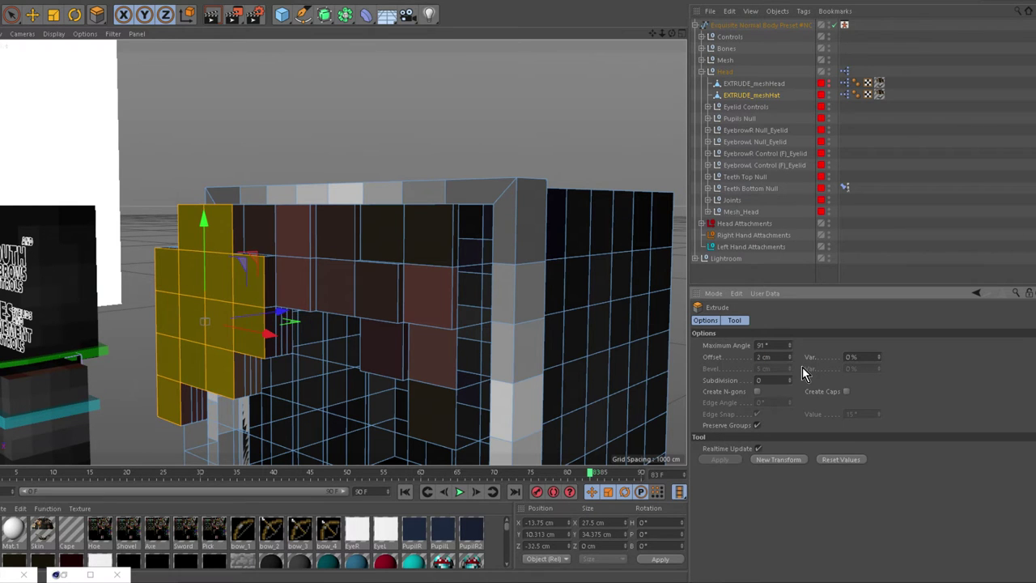
pyautogui.click(10, 14)
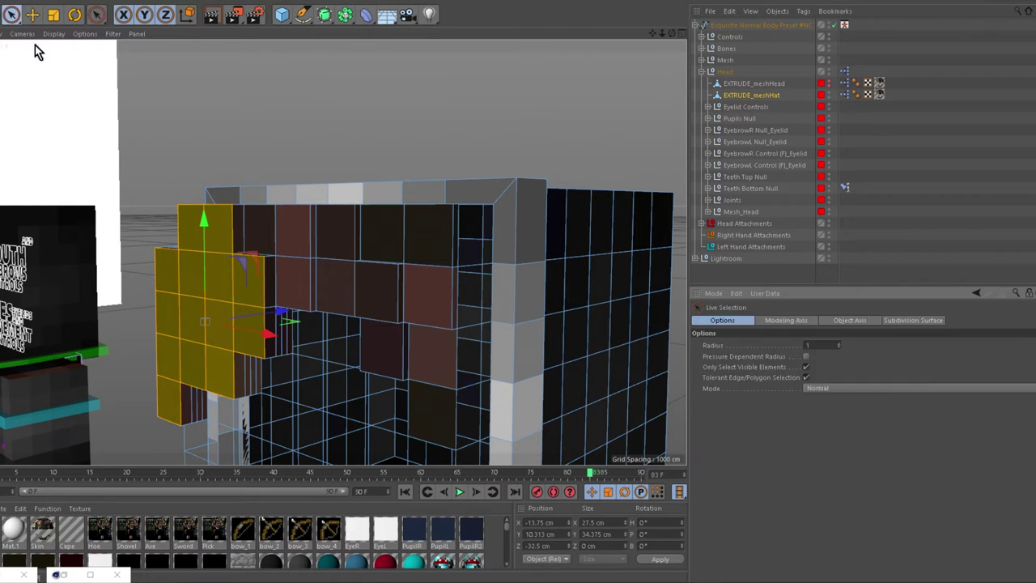
pyautogui.click(139, 358)
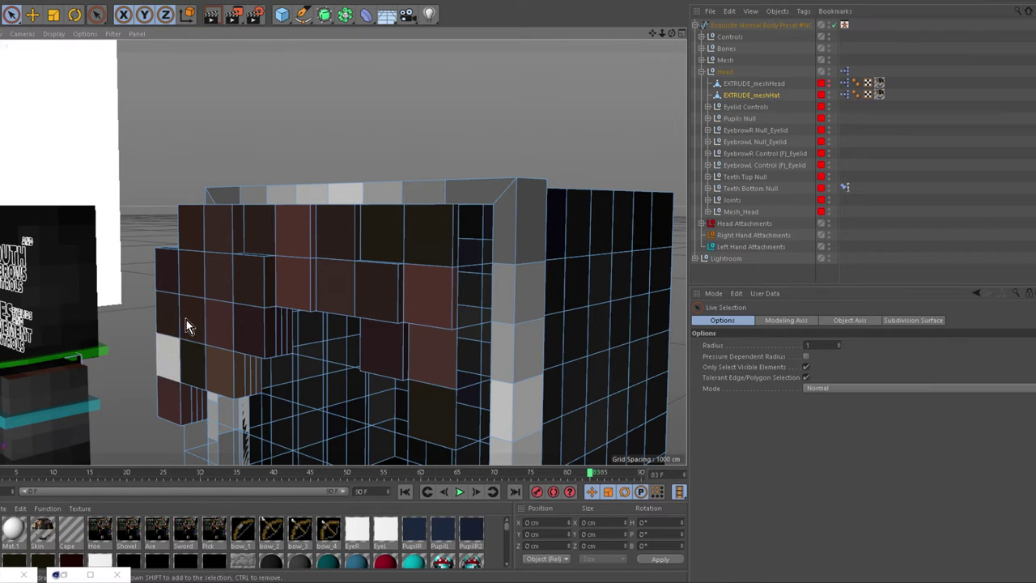
# Select six of the raised left-hand front hair polygons in the upper three rows, extrude them by 2 cm, and clear the selection
pyautogui.moveTo(194, 241); pyautogui.dragTo(192, 270)
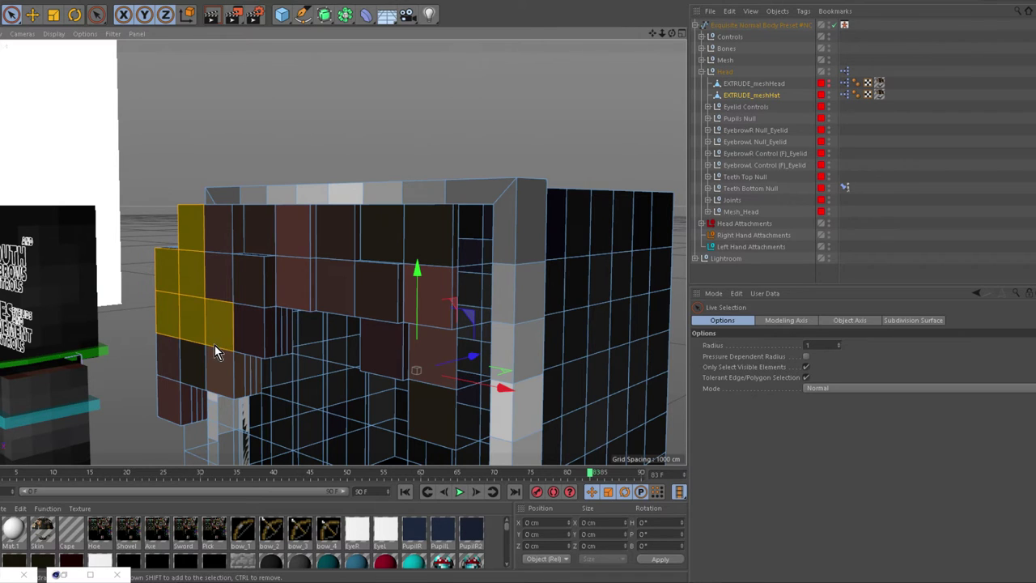
pyautogui.moveTo(214, 345); pyautogui.dragTo(214, 345)
pyautogui.press('d')
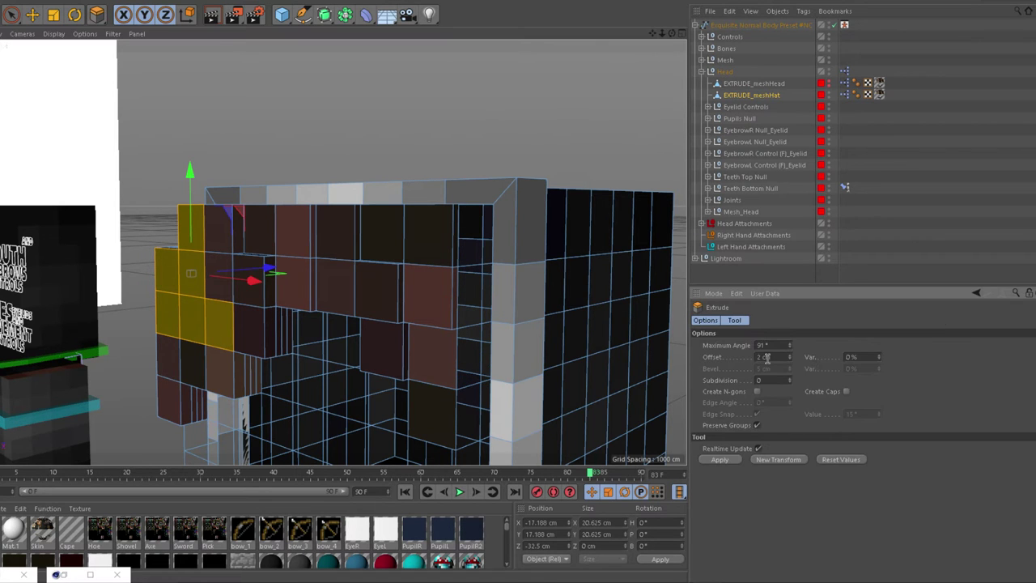
pyautogui.press('Return')
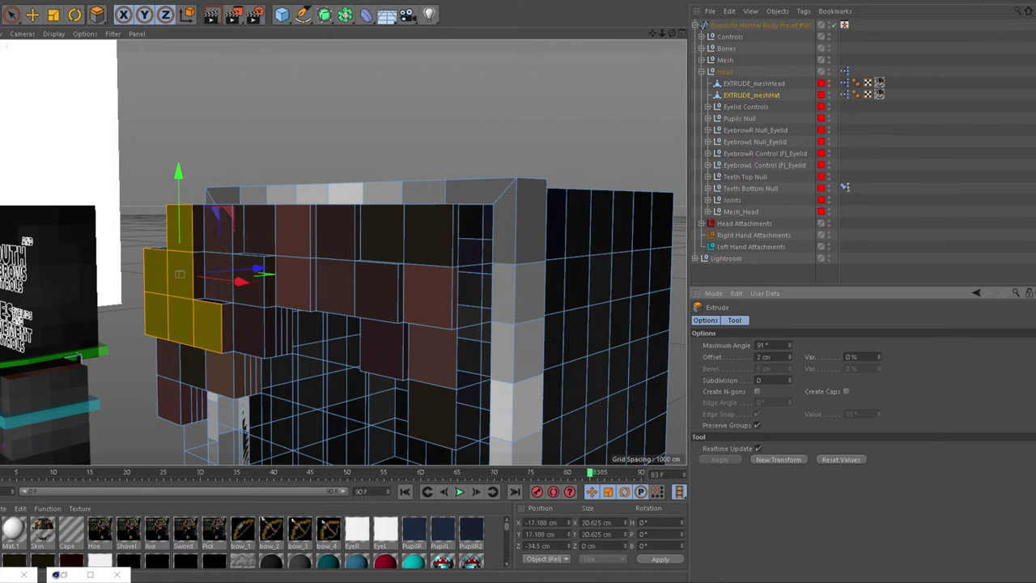
pyautogui.click(11, 14)
pyautogui.click(125, 89)
# Extrude the second column's three raised hair polygons plus the outer second-row polygon with an offset of 2 cm
pyautogui.moveTo(189, 250); pyautogui.dragTo(180, 258)
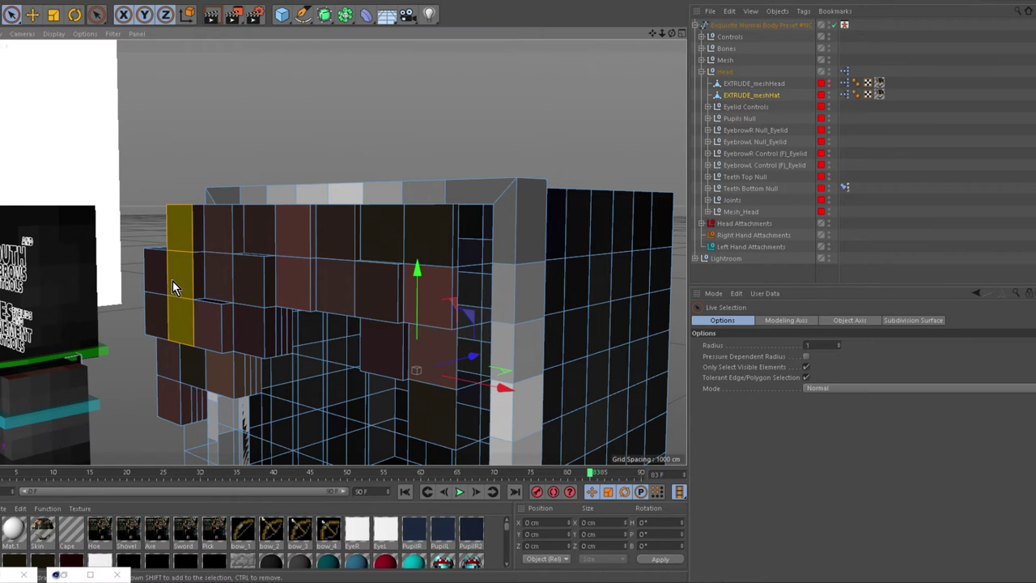
pyautogui.keyDown('shift'); pyautogui.click(158, 275); pyautogui.keyUp('shift')
pyautogui.press('d')
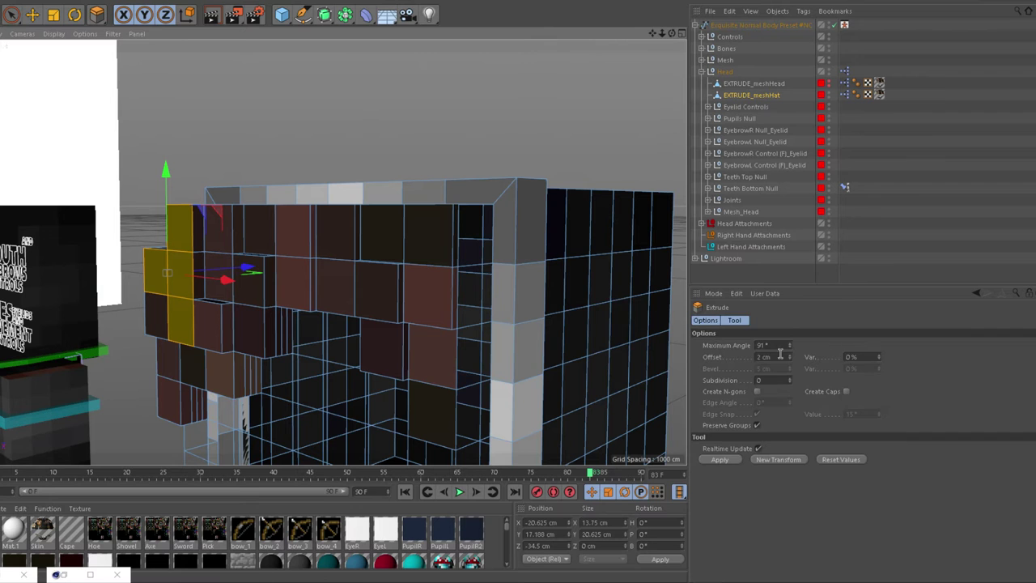
pyautogui.click(761, 354)
pyautogui.press('Return')
# Leave polygon editing and move the hat mesh along X back onto the character's head, to X 0.733 cm
pyautogui.scroll(-3, 419, 144)
pyautogui.keyDown('alt'); pyautogui.moveTo(340, 426); pyautogui.dragTo(405, 356); pyautogui.keyUp('alt')
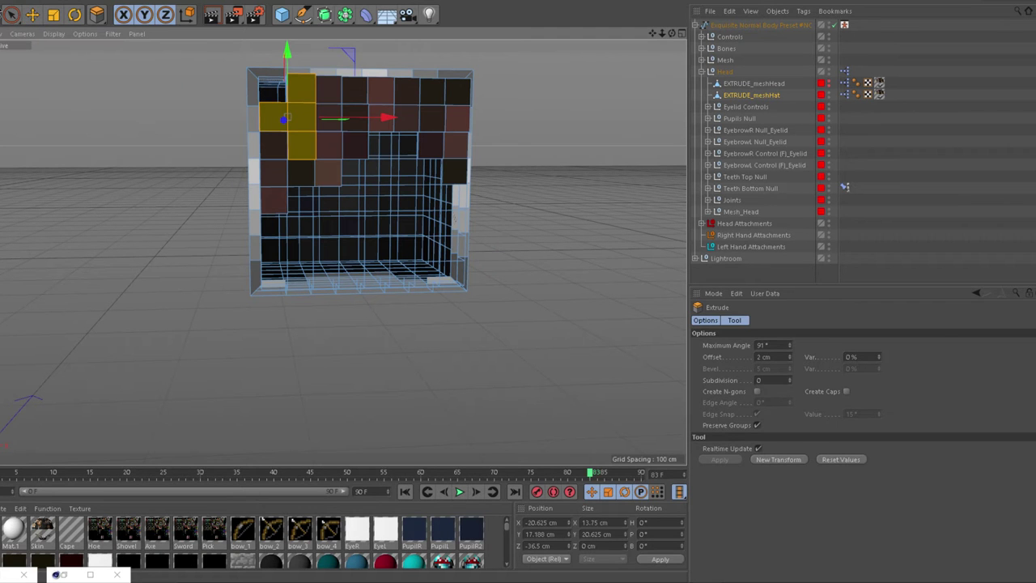
pyautogui.click(12, 13)
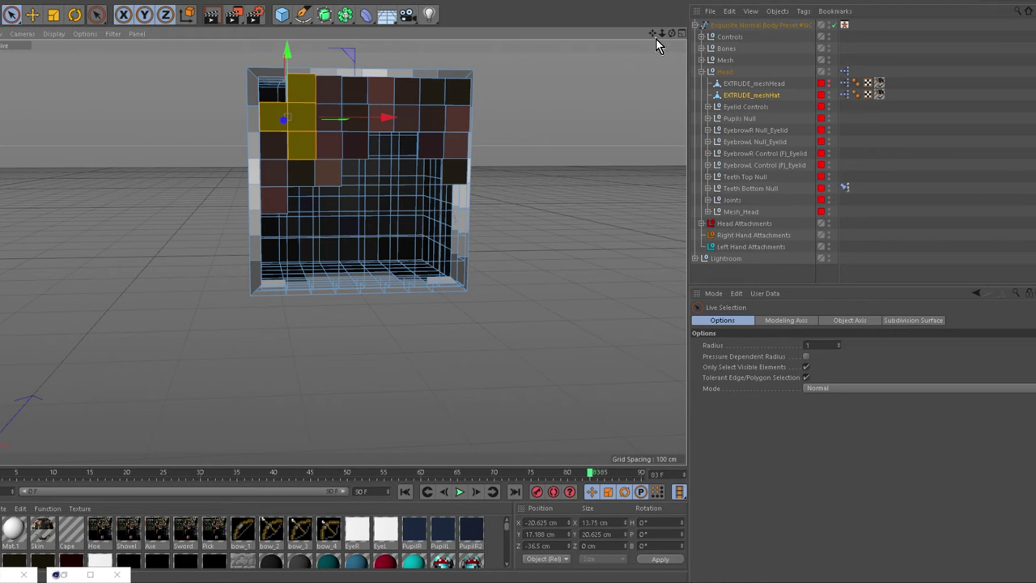
pyautogui.moveTo(652, 33); pyautogui.dragTo(652, 94)
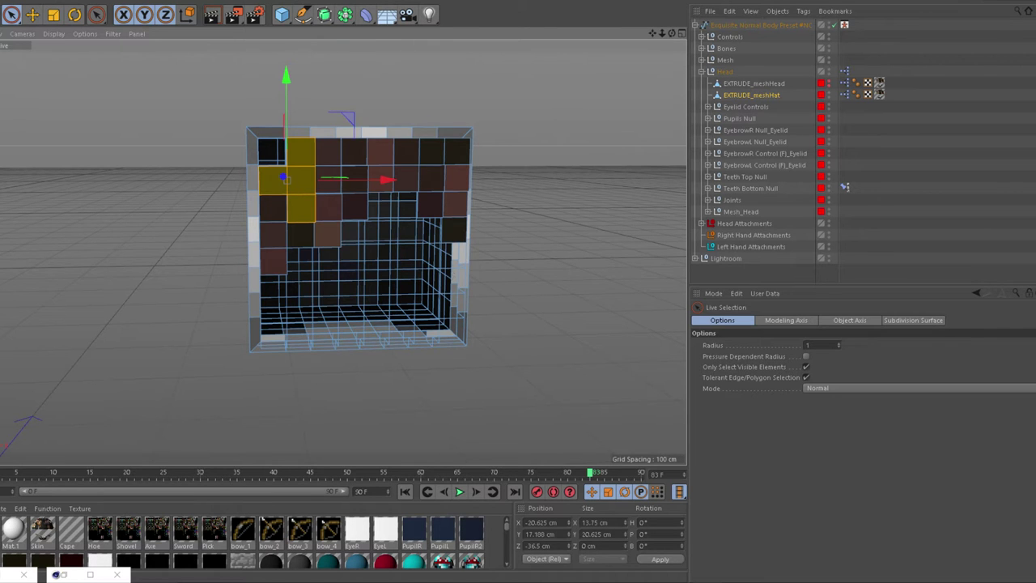
pyautogui.click(1, 71)
pyautogui.keyDown('alt'); pyautogui.moveTo(345, 104); pyautogui.dragTo(449, 154); pyautogui.keyUp('alt')
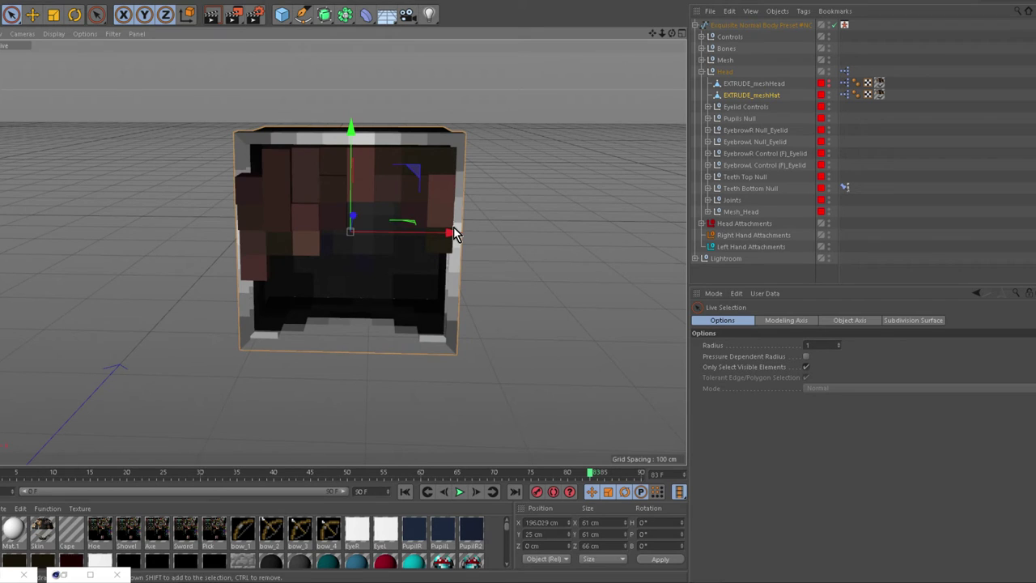
pyautogui.moveTo(362, 230); pyautogui.dragTo(14, 194)
pyautogui.moveTo(657, 36); pyautogui.dragTo(477, 130)
pyautogui.moveTo(457, 169); pyautogui.dragTo(335, 161)
pyautogui.keyDown('alt'); pyautogui.moveTo(437, 87); pyautogui.dragTo(999, 114); pyautogui.keyUp('alt')
pyautogui.moveTo(382, 121)
pyautogui.keyDown('alt'); pyautogui.mouseDown()
pyautogui.moveTo(454, 203)
pyautogui.moveTo(425, 283)
pyautogui.moveTo(421, 174)
pyautogui.moveTo(384, 108)
pyautogui.mouseUp(); pyautogui.keyUp('alt')
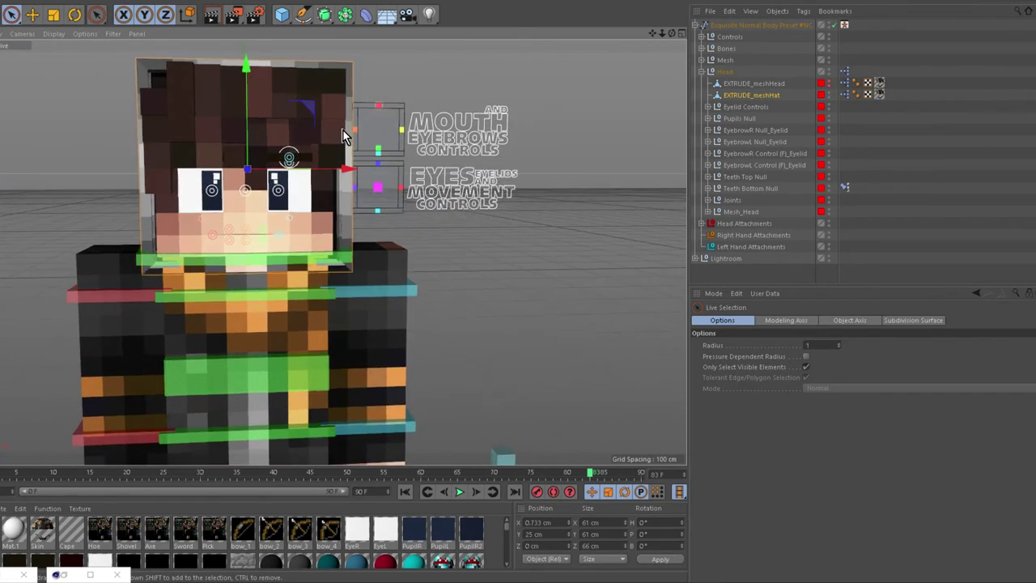
pyautogui.scroll(-5, 345, 139)
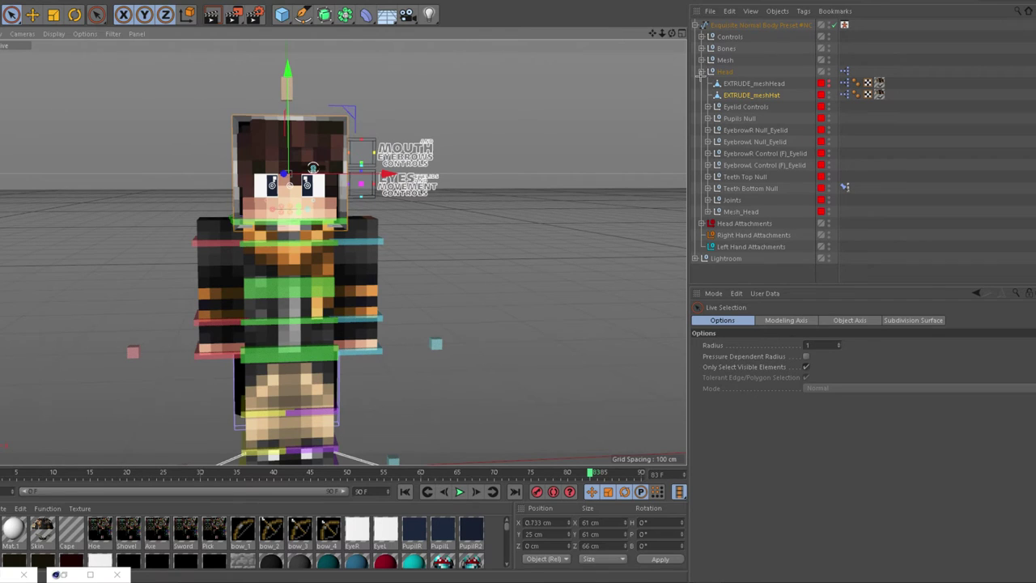
# Collapse the Head group, select the Exquisite Normal Body Preset rig, and set its Teeth and Eyebrows options to Off
pyautogui.click(700, 76)
pyautogui.click(701, 72)
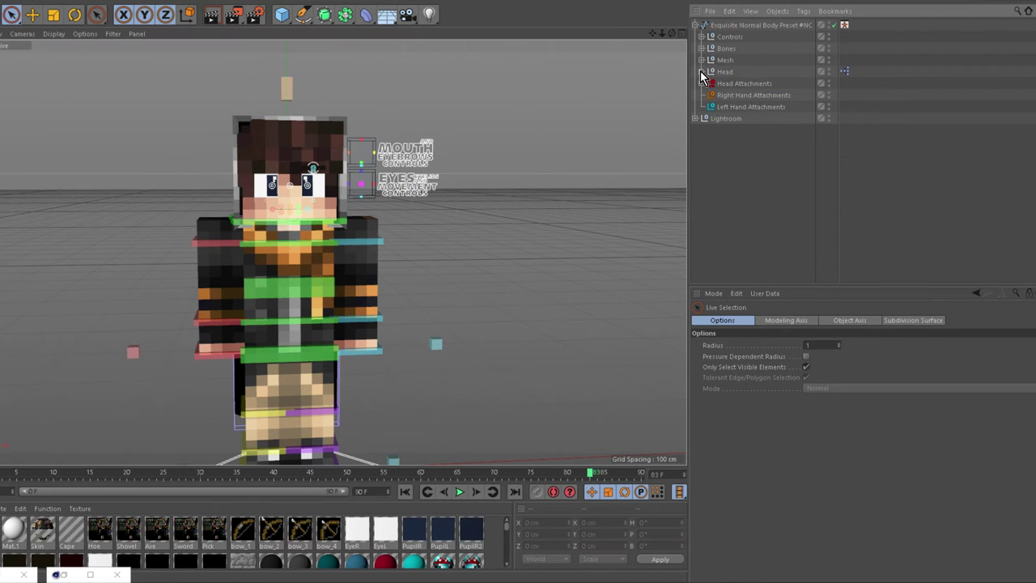
pyautogui.click(732, 26)
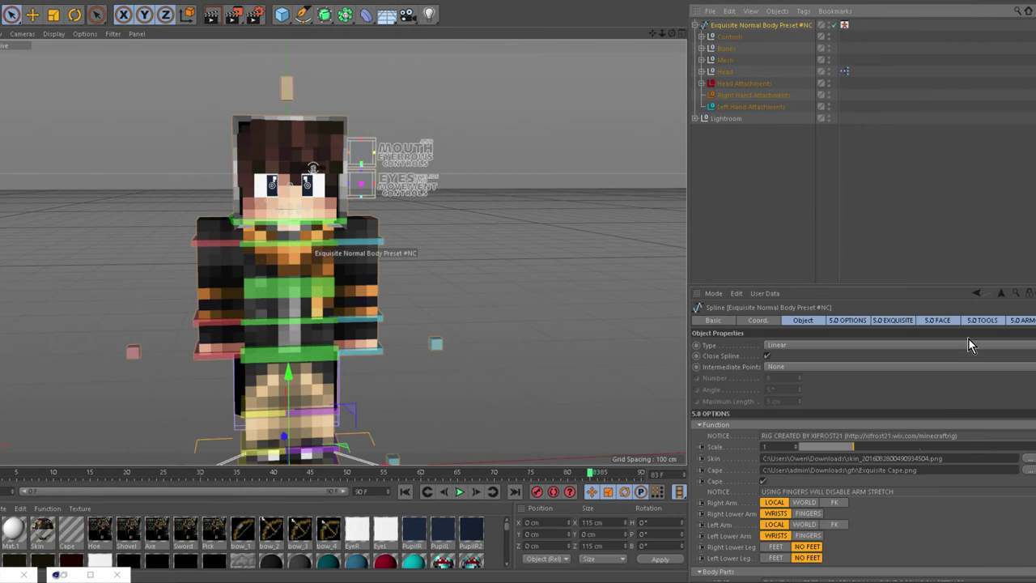
pyautogui.scroll(-10, 932, 526)
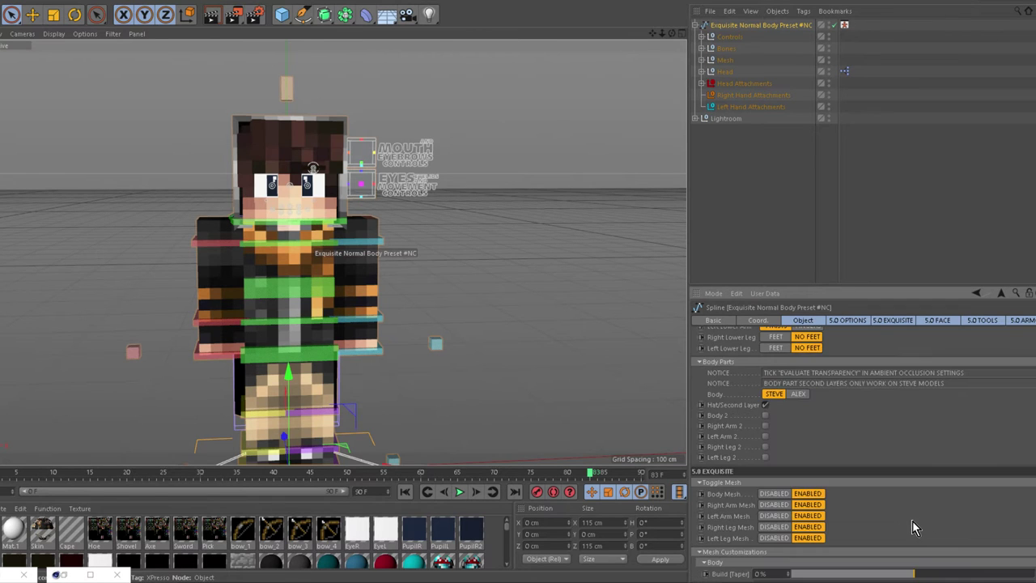
pyautogui.scroll(-4, 846, 509)
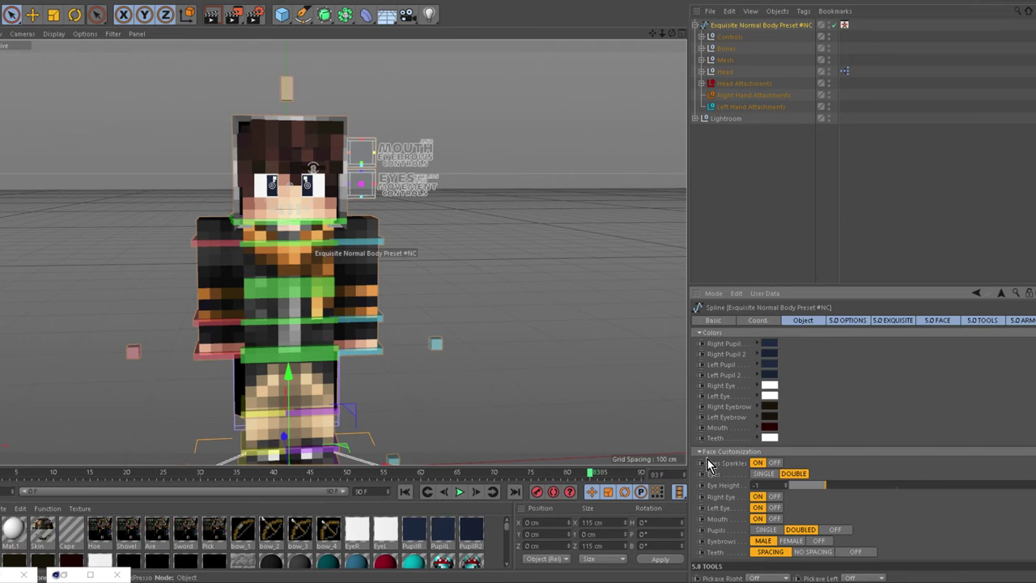
pyautogui.click(860, 552)
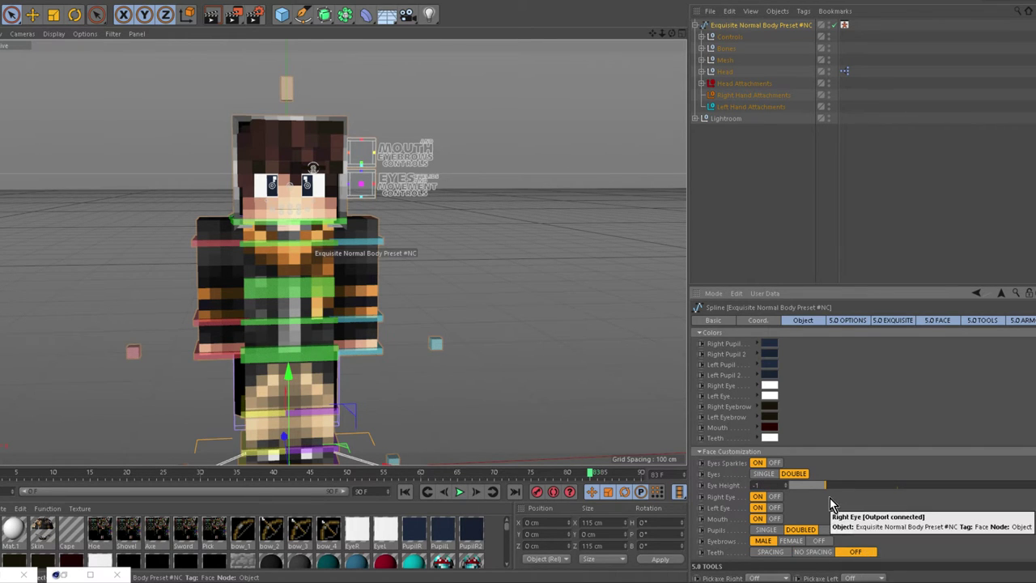
pyautogui.click(821, 541)
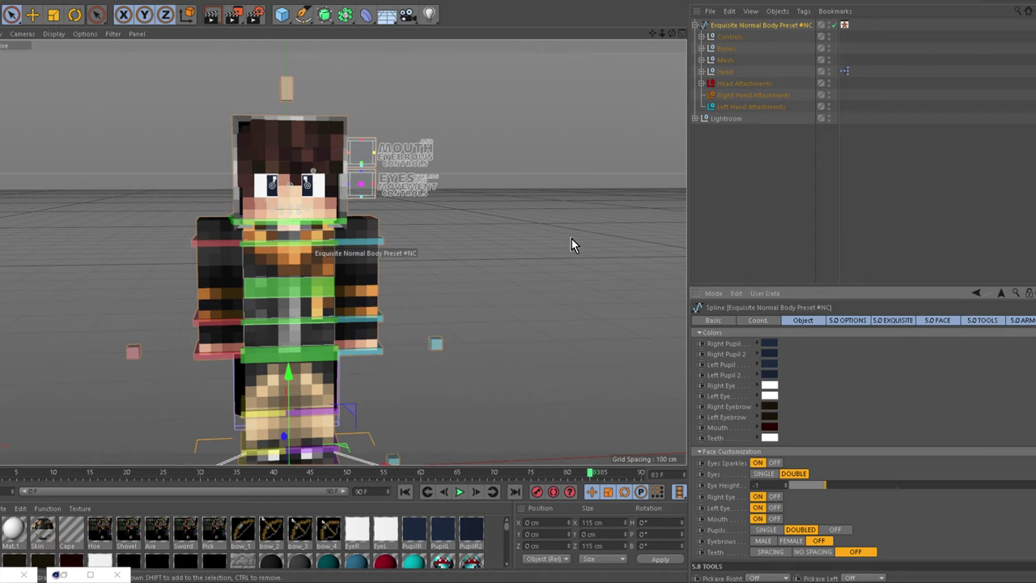
pyautogui.keyDown('alt'); pyautogui.moveTo(436, 291); pyautogui.dragTo(400, 289); pyautogui.keyUp('alt')
pyautogui.keyDown('alt'); pyautogui.moveTo(396, 279); pyautogui.dragTo(406, 267); pyautogui.keyUp('alt')
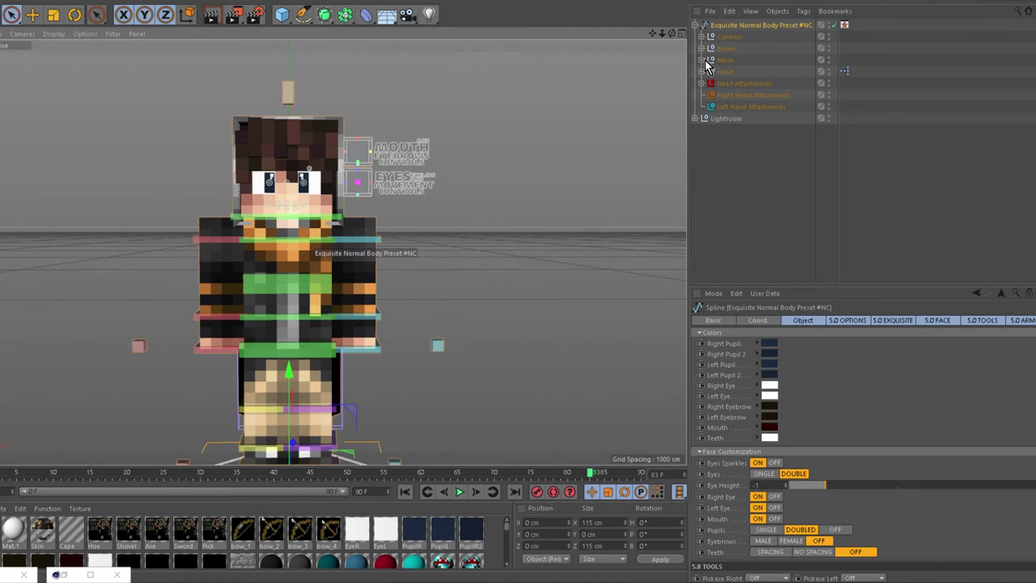
# Expand the rig's Mesh group, select meshArmR, and switch to polygon editing
pyautogui.click(696, 13)
pyautogui.click(694, 25)
pyautogui.click(694, 25)
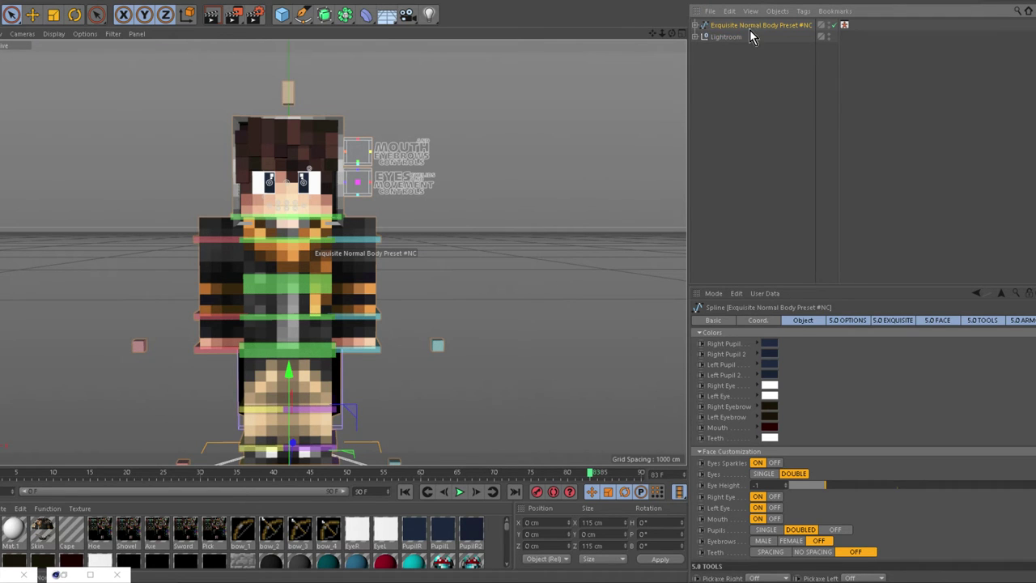
pyautogui.click(695, 26)
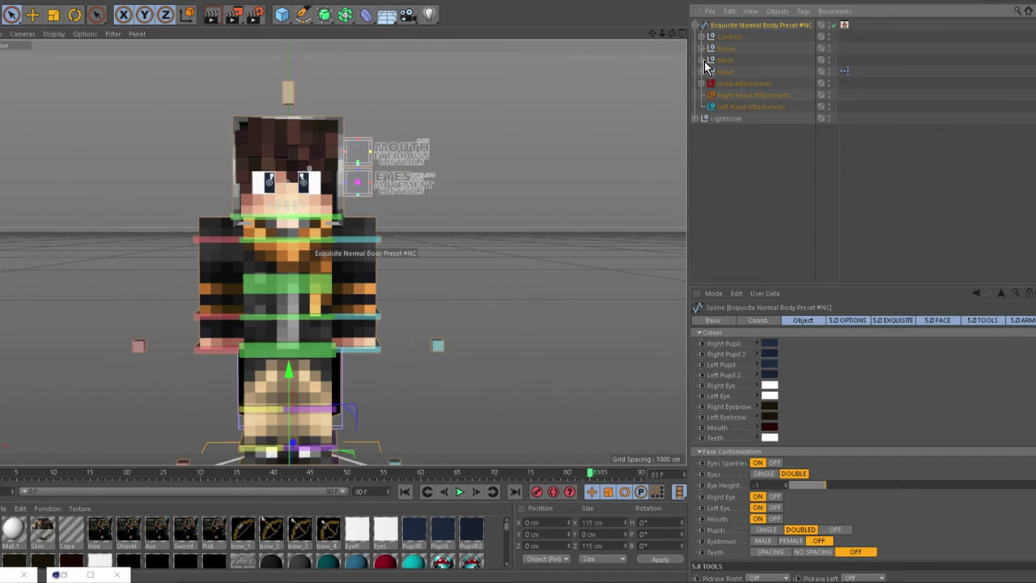
pyautogui.click(702, 60)
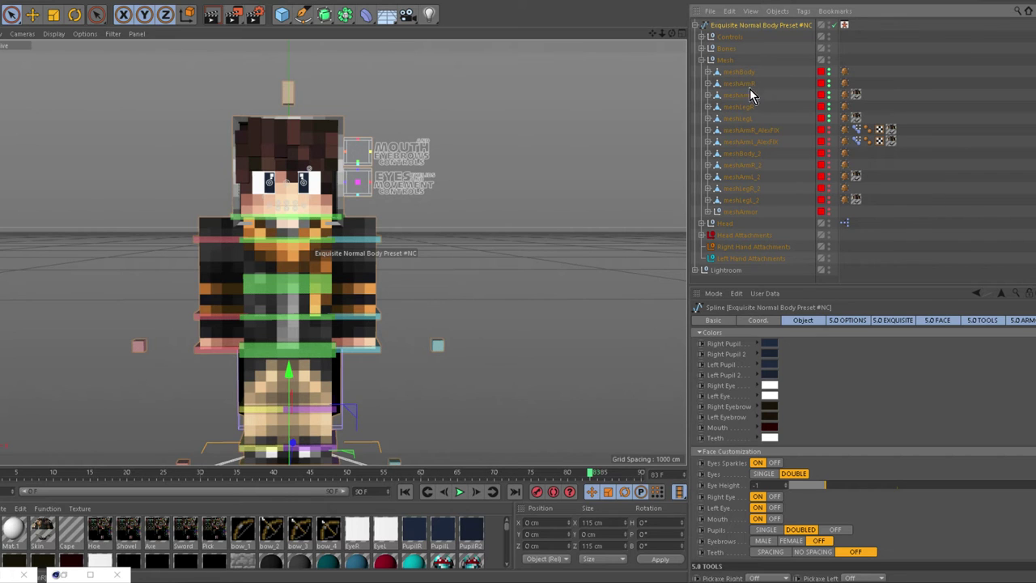
pyautogui.click(707, 84)
pyautogui.click(707, 84)
pyautogui.click(741, 84)
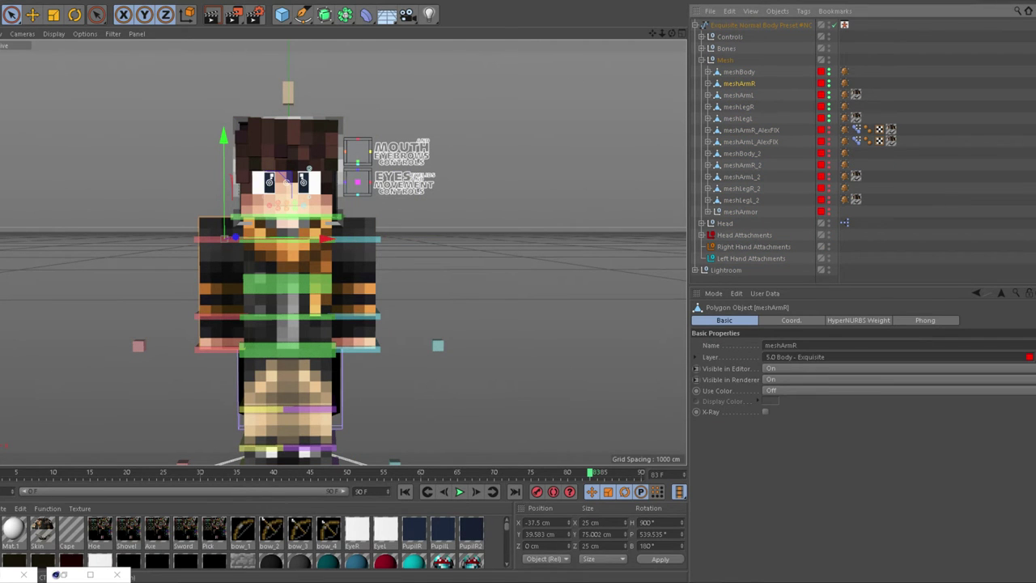
pyautogui.click(2, 202)
pyautogui.scroll(5, 214, 279)
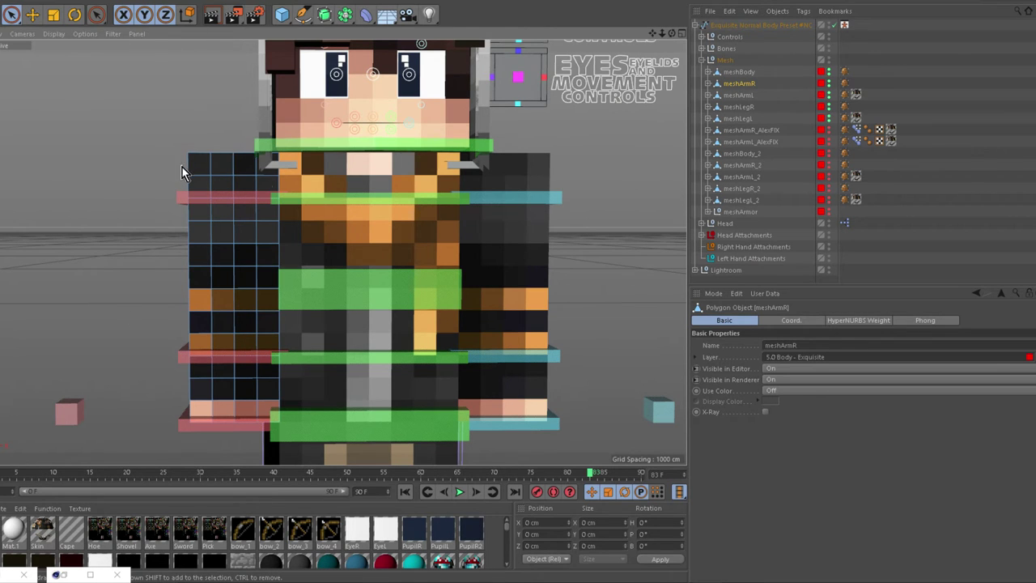
# Loop-select the six uppermost polygon rows around the right arm, down to the first orange sleeve stripe
pyautogui.press('u')
pyautogui.press('l')
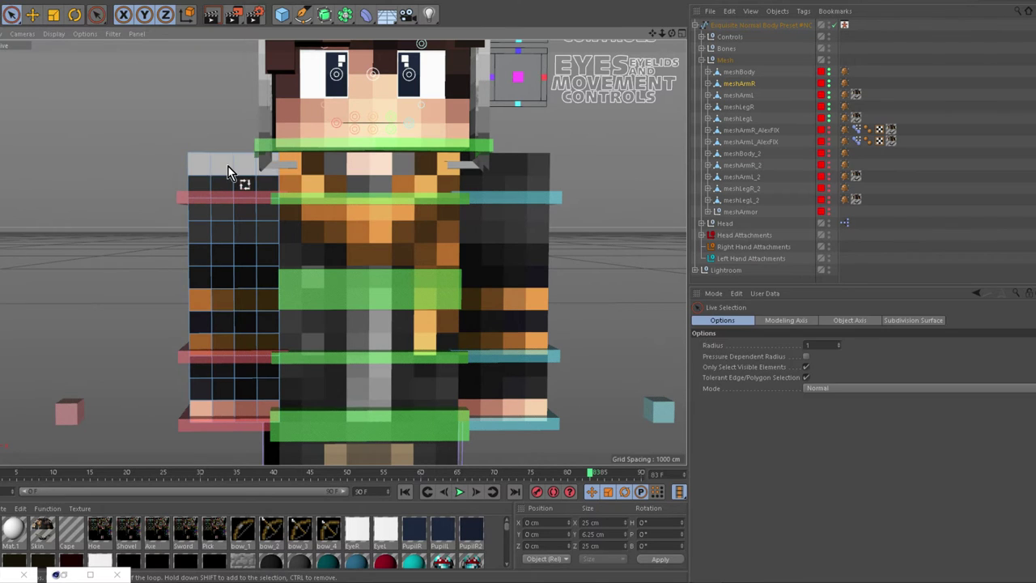
pyautogui.click(227, 166)
pyautogui.press('space')
pyautogui.press('u')
pyautogui.press('l')
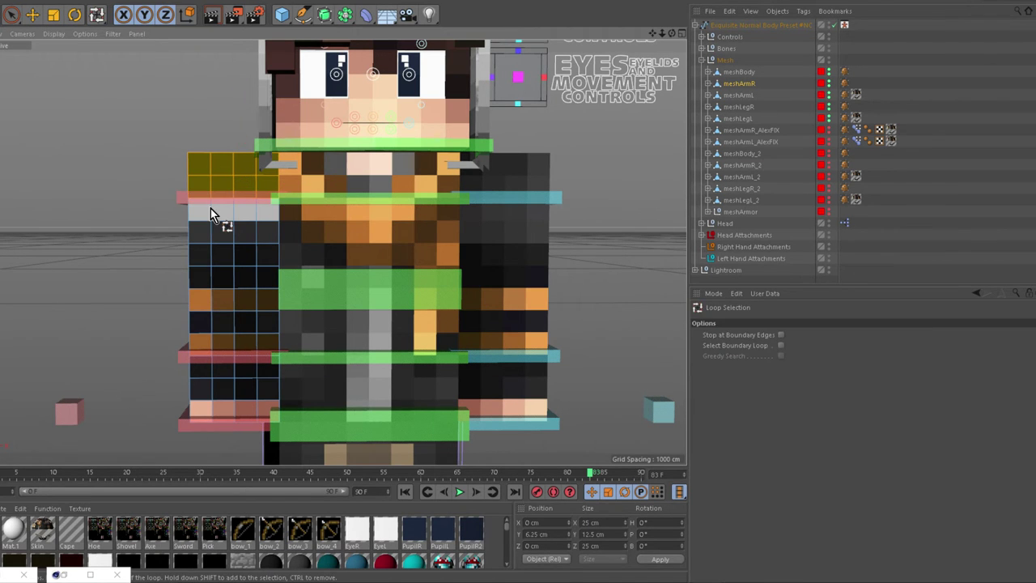
pyautogui.keyDown('shift'); pyautogui.click(210, 208); pyautogui.keyUp('shift')
pyautogui.press('space')
pyautogui.press('space')
pyautogui.press('space')
pyautogui.keyDown('shift'); pyautogui.click(207, 226); pyautogui.keyUp('shift')
pyautogui.press('space')
pyautogui.press('space')
pyautogui.keyDown('shift'); pyautogui.click(208, 255); pyautogui.keyUp('shift')
pyautogui.press('space')
pyautogui.press('space')
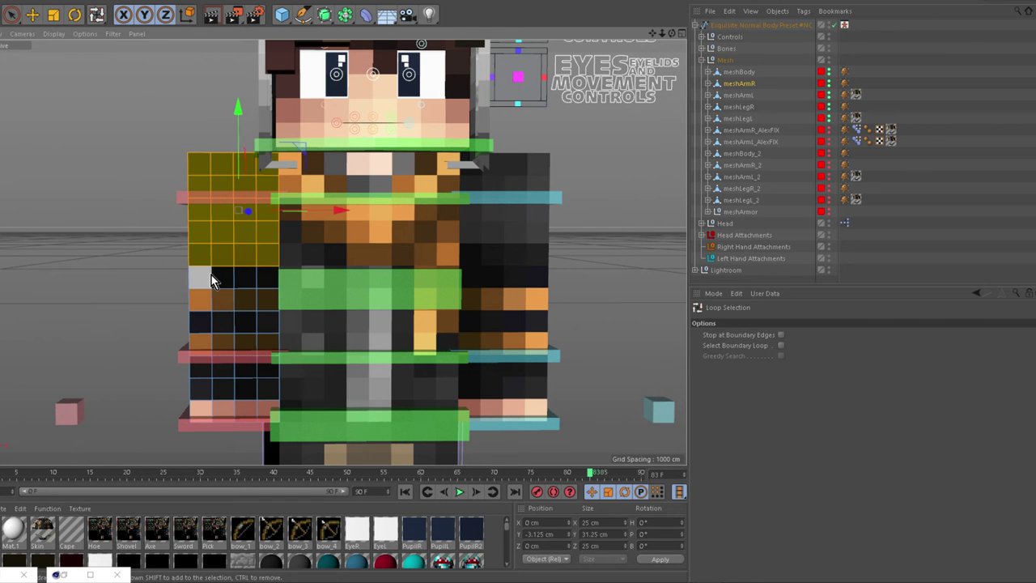
pyautogui.keyDown('shift'); pyautogui.click(212, 274); pyautogui.keyUp('shift')
pyautogui.press('space')
pyautogui.press('space')
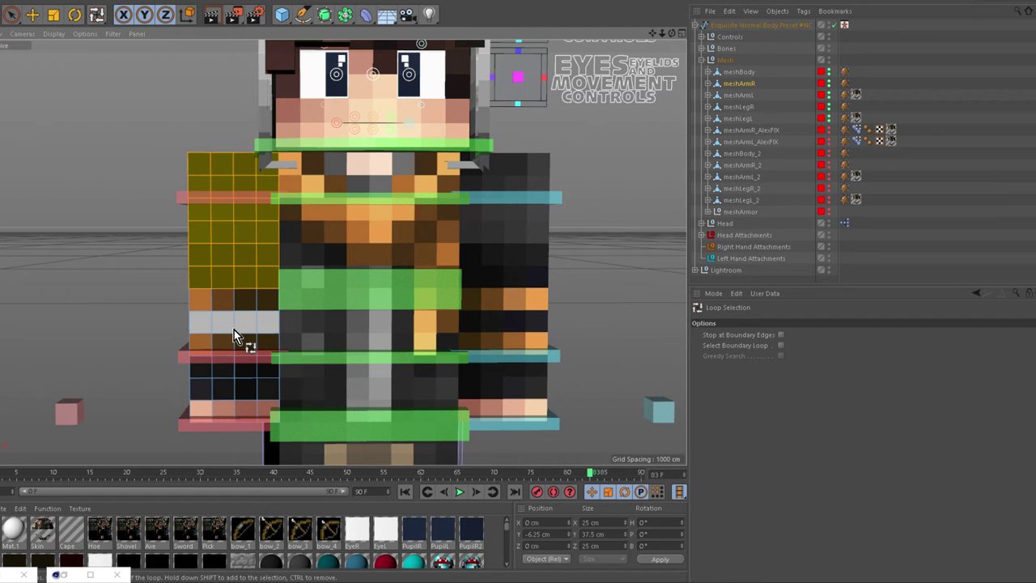
# Add the dark loop between the two orange stripes and the two dark loops above the hand to the selection
pyautogui.keyDown('shift'); pyautogui.click(234, 329); pyautogui.keyUp('shift')
pyautogui.press('space')
pyautogui.press('space')
pyautogui.keyDown('shift'); pyautogui.click(203, 366); pyautogui.keyUp('shift')
pyautogui.press('space')
pyautogui.press('space')
pyautogui.keyDown('shift'); pyautogui.click(199, 389); pyautogui.keyUp('shift')
pyautogui.press('space')
# Extrude the selected sleeve loops of the right arm with an offset of 2 cm
pyautogui.press('d')
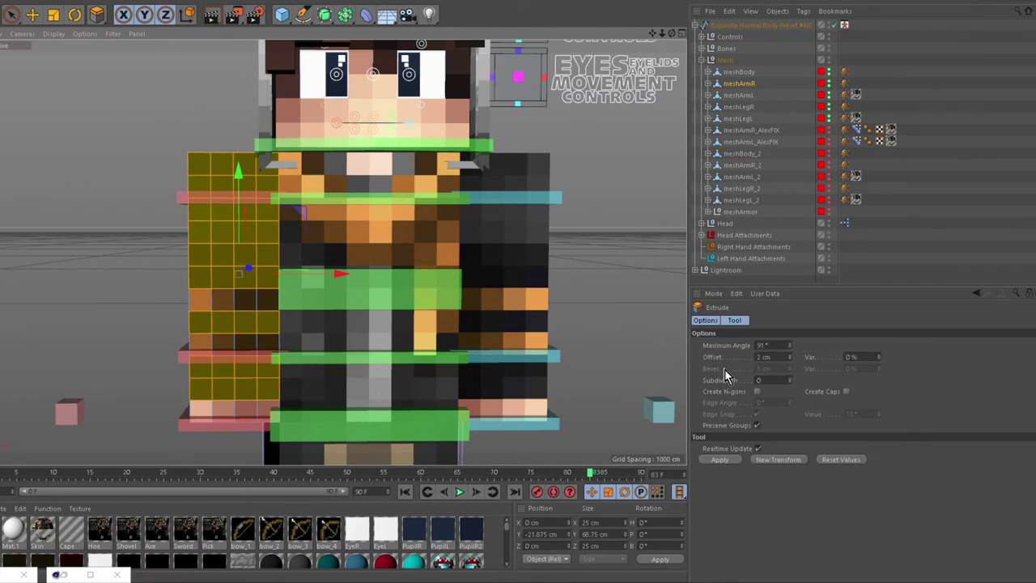
pyautogui.click(767, 357)
pyautogui.write('2')
pyautogui.press('Return')
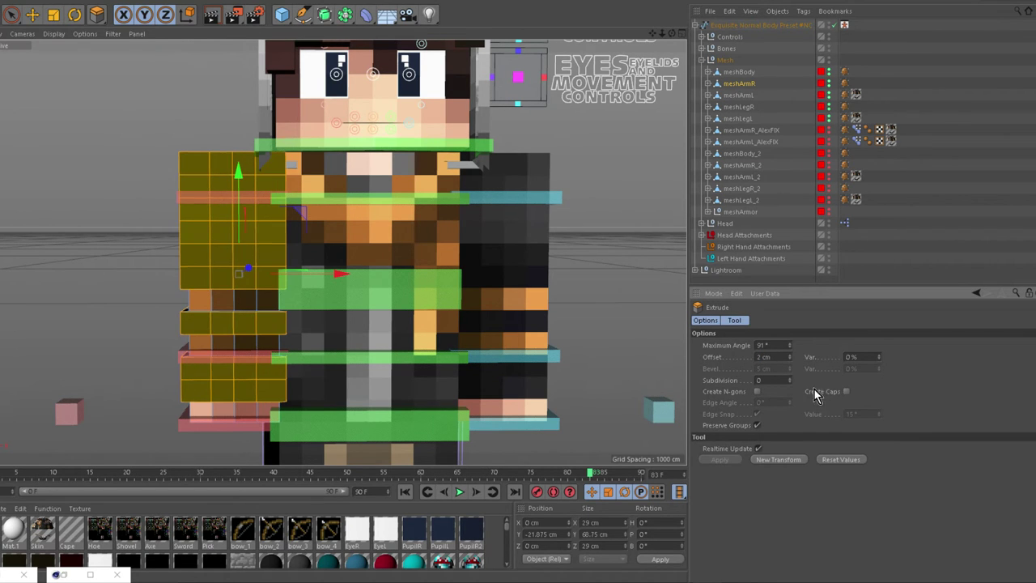
# Clear the selection and loop-select the two orange sleeve stripes around the right arm
pyautogui.moveTo(110, 121)
pyautogui.keyDown('alt'); pyautogui.mouseDown()
pyautogui.moveTo(37, 101)
pyautogui.moveTo(128, 124)
pyautogui.mouseUp(); pyautogui.keyUp('alt')
pyautogui.moveTo(12, 13); pyautogui.dragTo(16, 55)
pyautogui.click(70, 123)
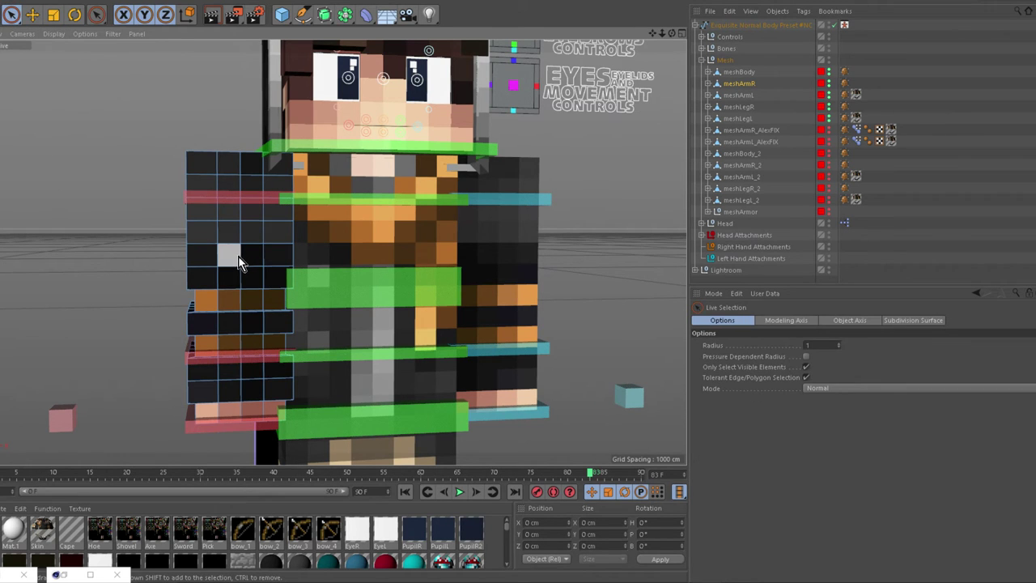
pyautogui.press('u')
pyautogui.press('l')
pyautogui.click(225, 298)
pyautogui.press('u')
pyautogui.press('l')
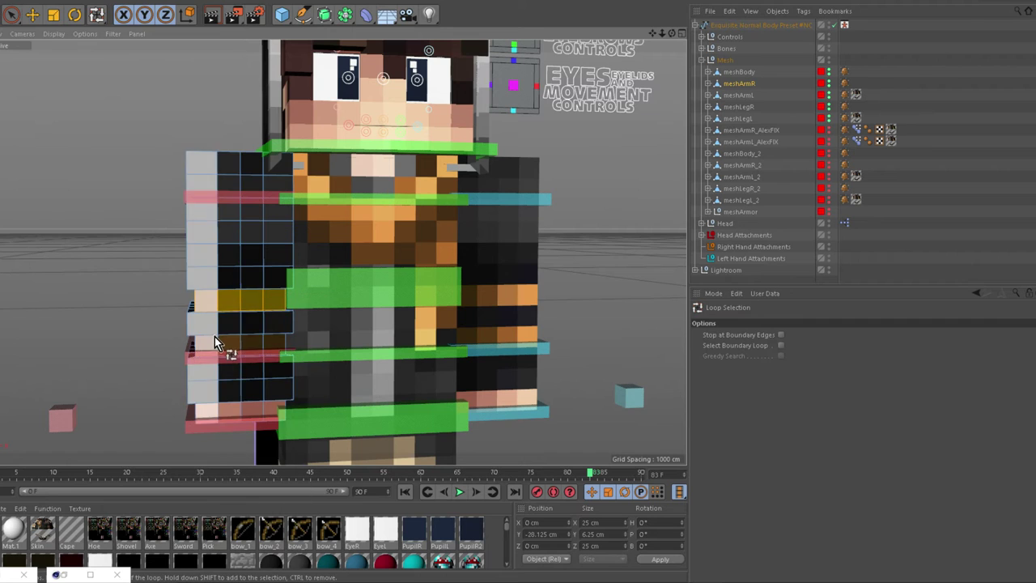
pyautogui.keyDown('shift'); pyautogui.click(225, 347); pyautogui.keyUp('shift')
pyautogui.press('e')
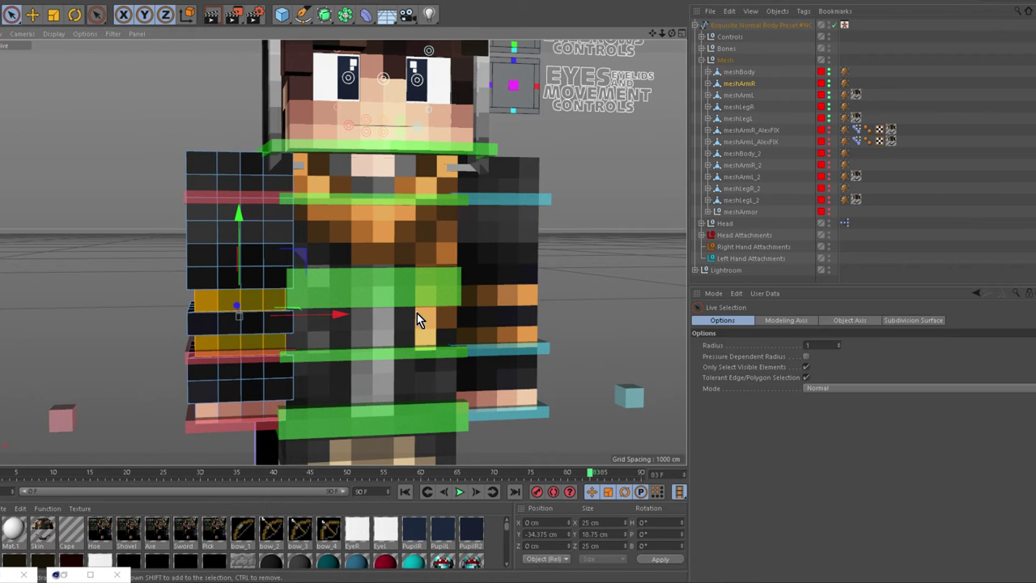
# Extrude the right arm's two orange stripes with an offset of 3 cm
pyautogui.press('d')
pyautogui.click(763, 356)
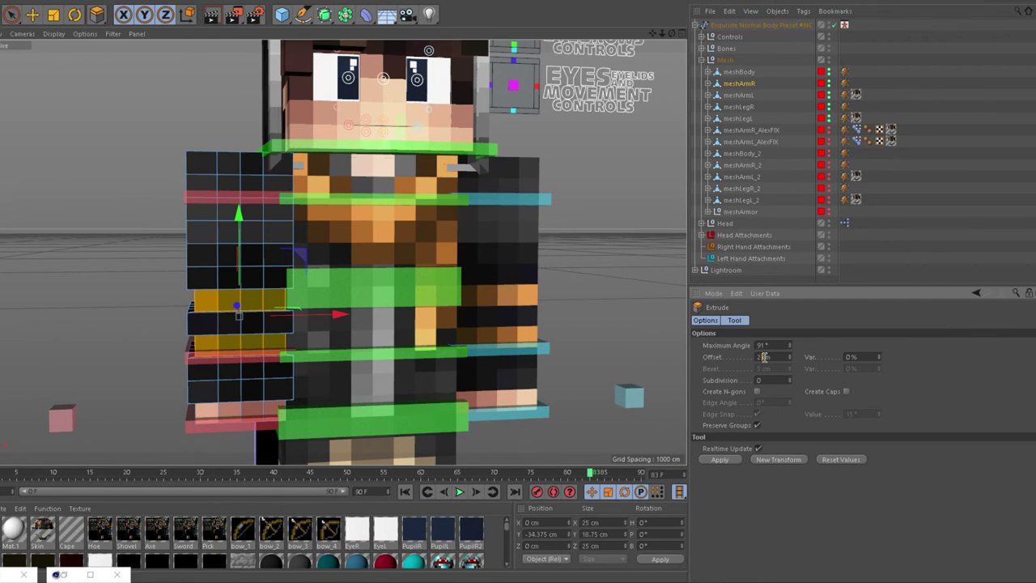
pyautogui.press('Return')
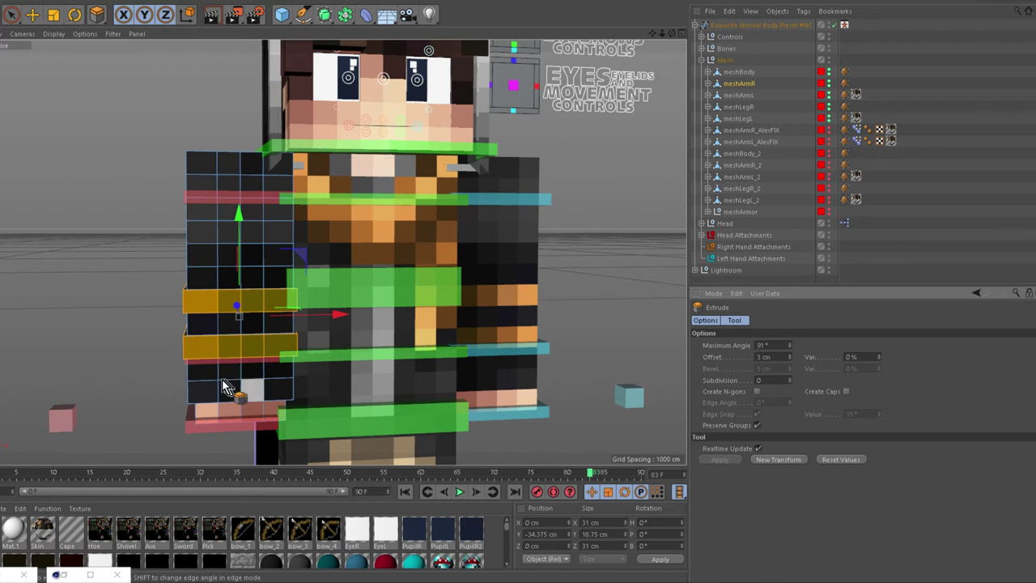
pyautogui.keyDown('alt'); pyautogui.moveTo(85, 285); pyautogui.dragTo(33, 268); pyautogui.keyUp('alt')
pyautogui.scroll(-3, 32, 271)
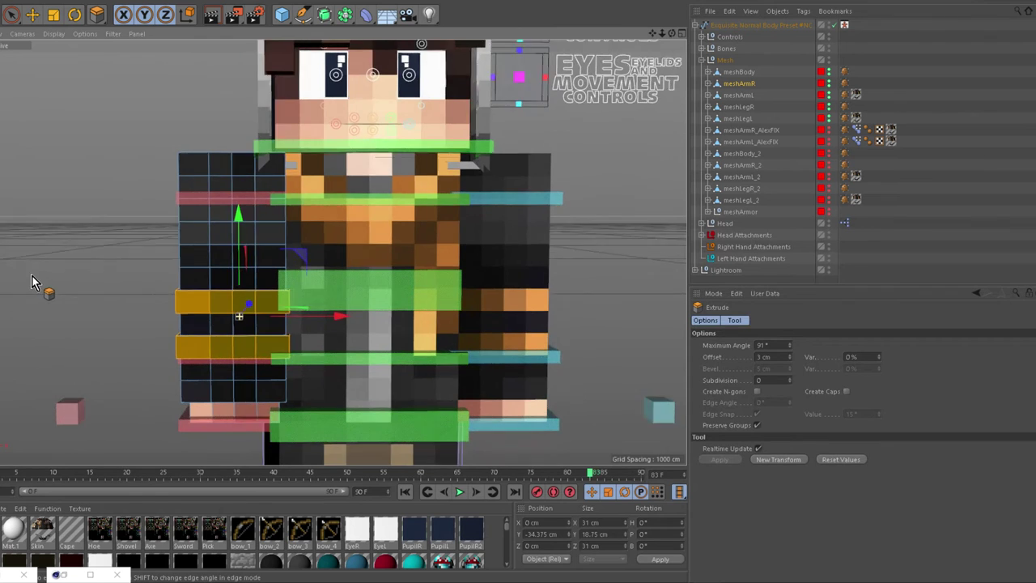
# Select meshArmL and loop-select the six uppermost polygon rows around the left arm, down to the first orange sleeve stripe
pyautogui.click(740, 94)
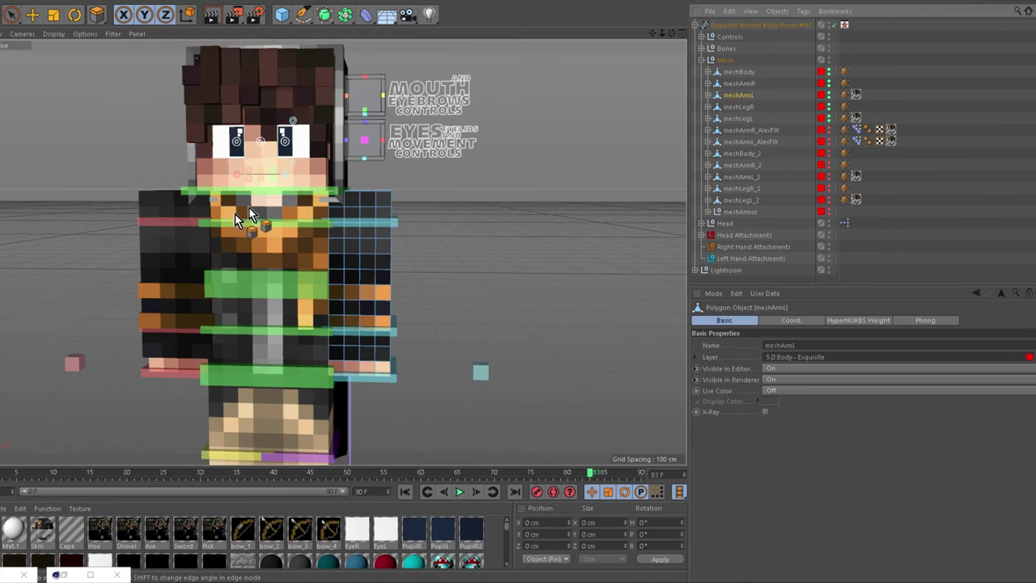
pyautogui.click(11, 14)
pyautogui.press('u')
pyautogui.press('l')
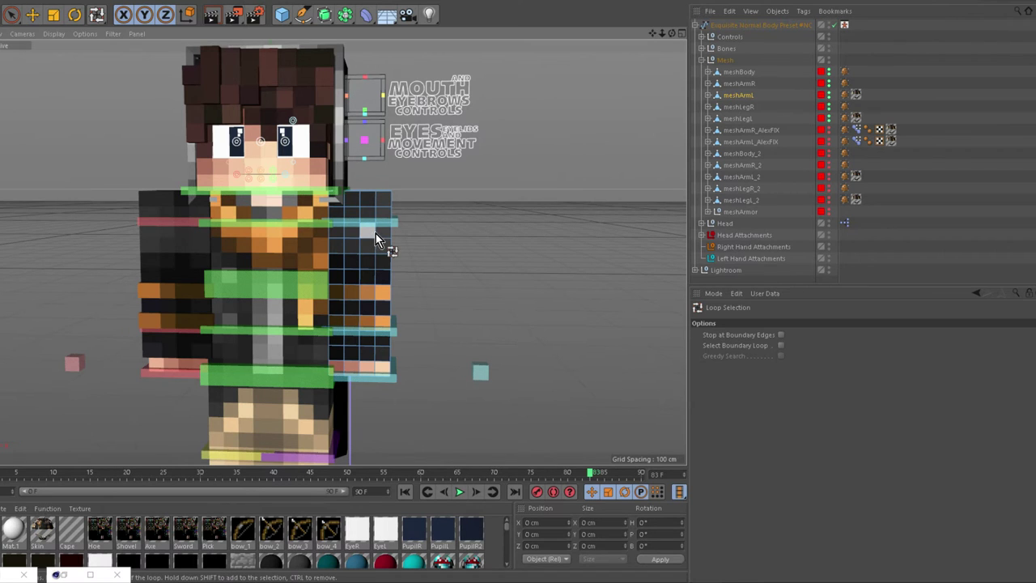
pyautogui.click(373, 203)
pyautogui.press('space')
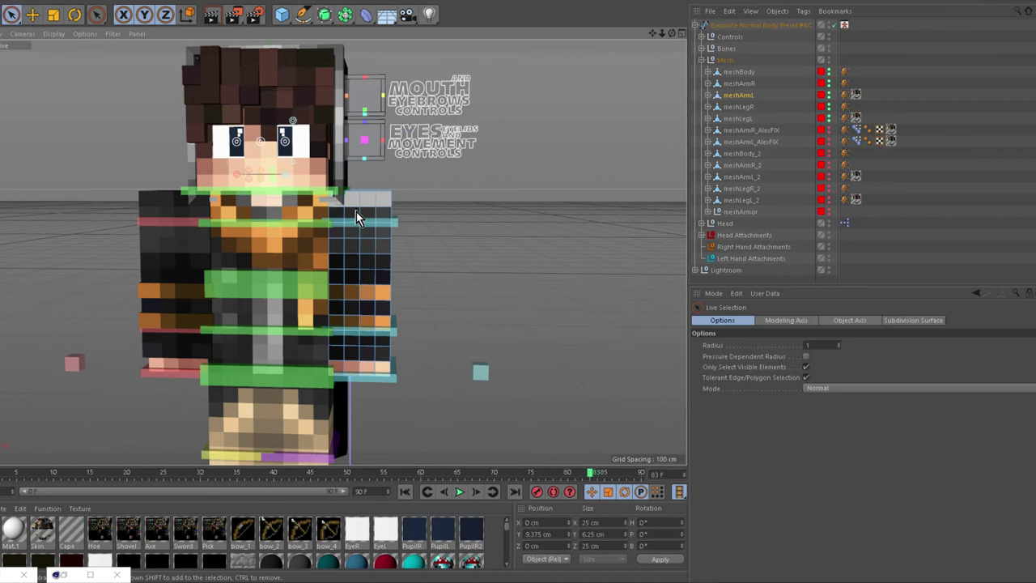
pyautogui.press('space')
pyautogui.keyDown('shift'); pyautogui.click(356, 211); pyautogui.keyUp('shift')
pyautogui.press('space')
pyautogui.press('space')
pyautogui.keyDown('shift'); pyautogui.click(349, 231); pyautogui.keyUp('shift')
pyautogui.press('space')
pyautogui.press('space')
pyautogui.keyDown('shift'); pyautogui.click(361, 252); pyautogui.keyUp('shift')
pyautogui.press('u')
pyautogui.press('l')
pyautogui.keyDown('shift'); pyautogui.click(346, 260); pyautogui.keyUp('shift')
pyautogui.press('u')
pyautogui.press('l')
pyautogui.keyDown('shift'); pyautogui.click(346, 276); pyautogui.keyUp('shift')
# Add the left arm's dark loop between the orange stripes and the two dark loops above the hand to the selection
pyautogui.press('space')
pyautogui.press('u')
pyautogui.press('l')
pyautogui.keyDown('shift'); pyautogui.click(350, 309); pyautogui.keyUp('shift')
pyautogui.press('space')
pyautogui.press('space')
pyautogui.keyDown('shift'); pyautogui.click(333, 340); pyautogui.keyUp('shift')
pyautogui.press('space')
pyautogui.press('space')
pyautogui.keyDown('shift'); pyautogui.click(336, 352); pyautogui.keyUp('shift')
pyautogui.press('space')
# Extrude the selected dark sleeve loops of the left arm with an offset of 2 cm
pyautogui.press('d')
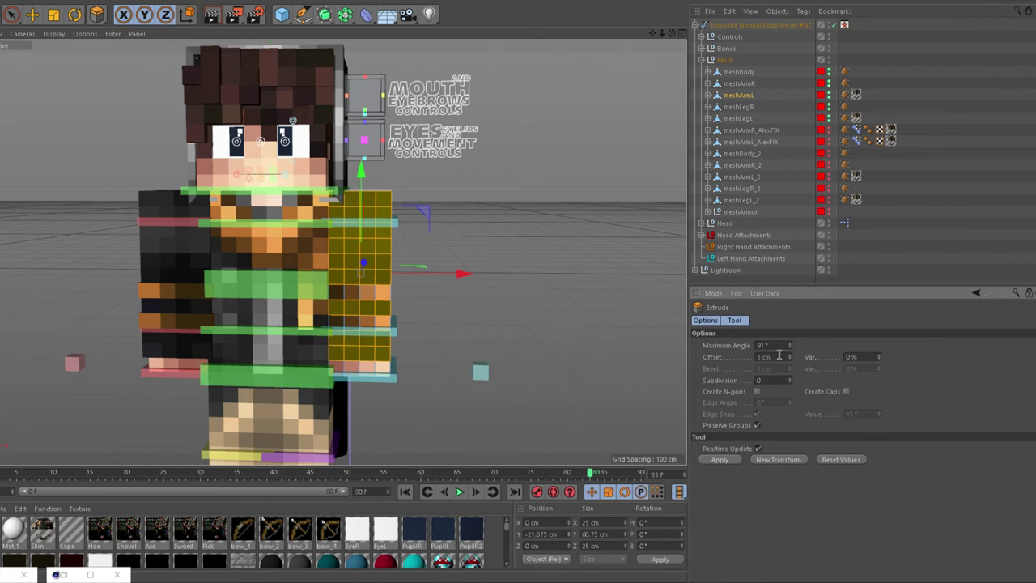
pyautogui.write('2')
pyautogui.press('Return')
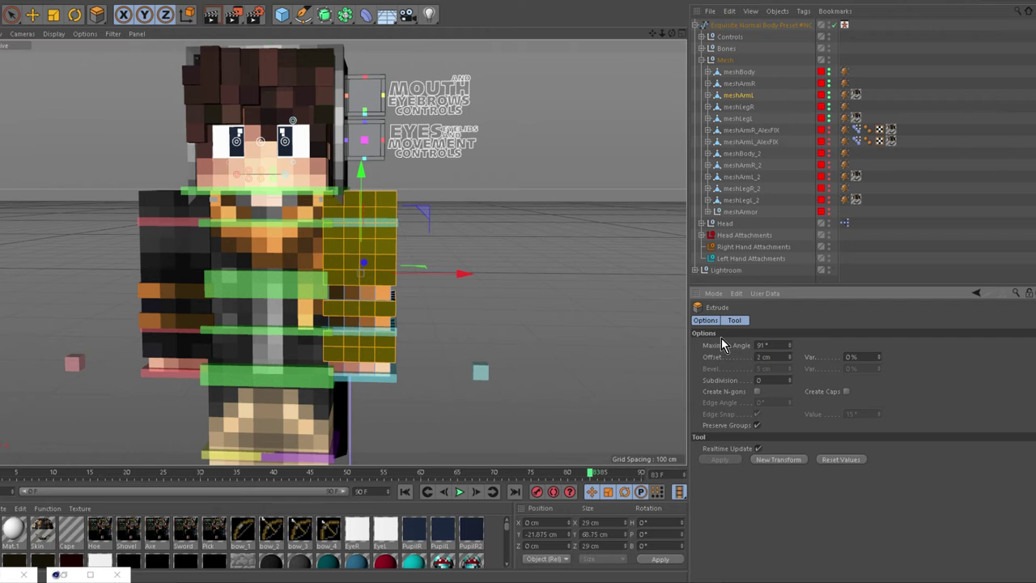
# Clear the selection and loop-select the two orange sleeve stripes around the left arm
pyautogui.click(11, 15)
pyautogui.click(535, 164)
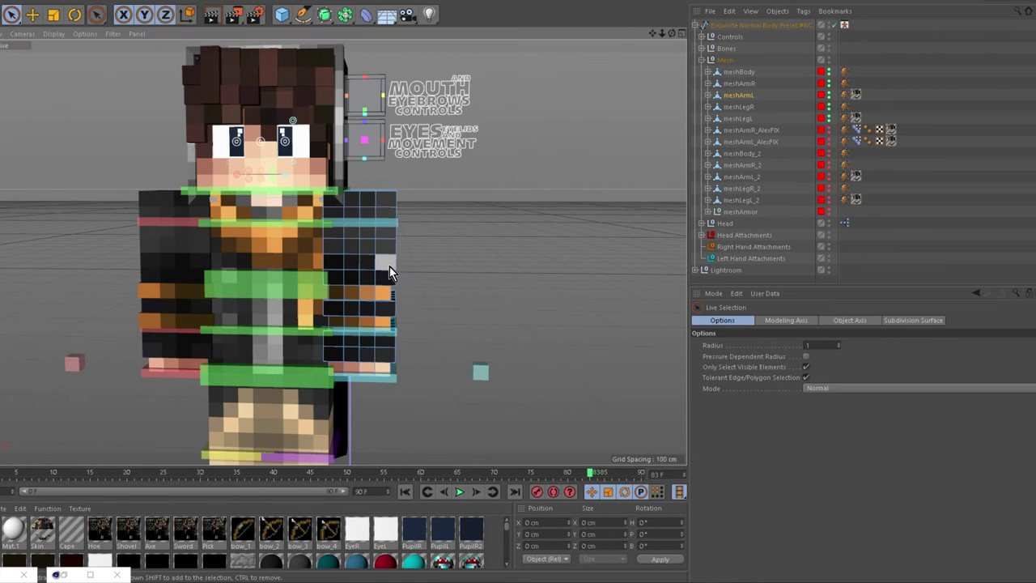
pyautogui.click(353, 292)
pyautogui.press('u')
pyautogui.press('l')
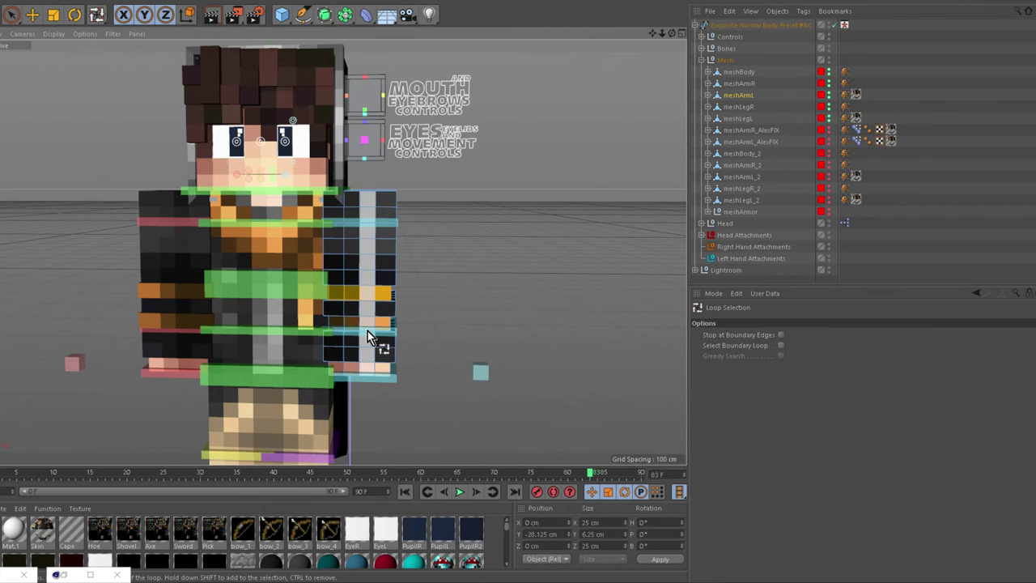
pyautogui.keyDown('shift'); pyautogui.click(373, 321); pyautogui.keyUp('shift')
pyautogui.keyDown('shift'); pyautogui.click(373, 322); pyautogui.keyUp('shift')
# Extrude the left arm's two orange stripes with an offset of 3 cm
pyautogui.press('d')
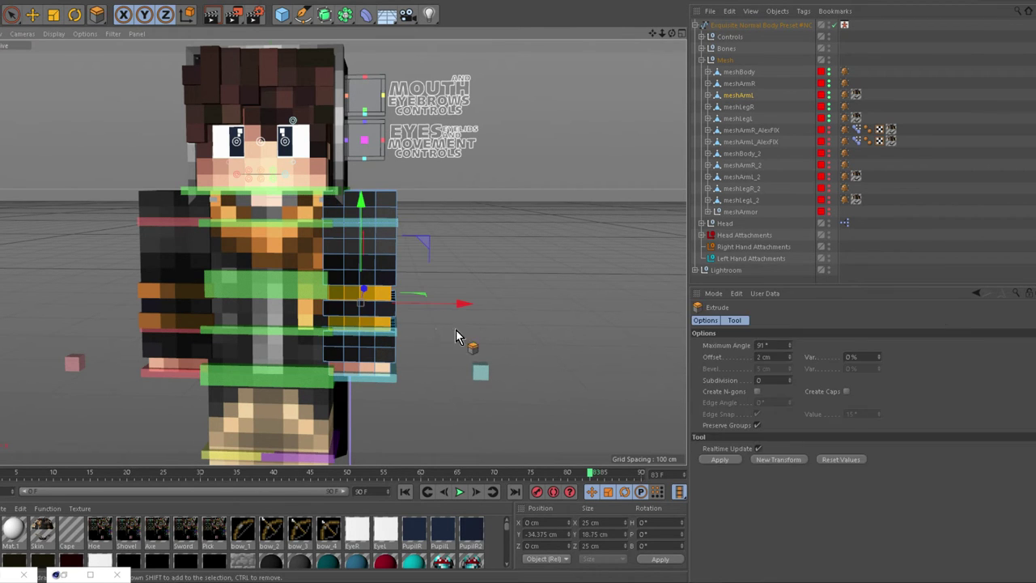
pyautogui.doubleClick(761, 357)
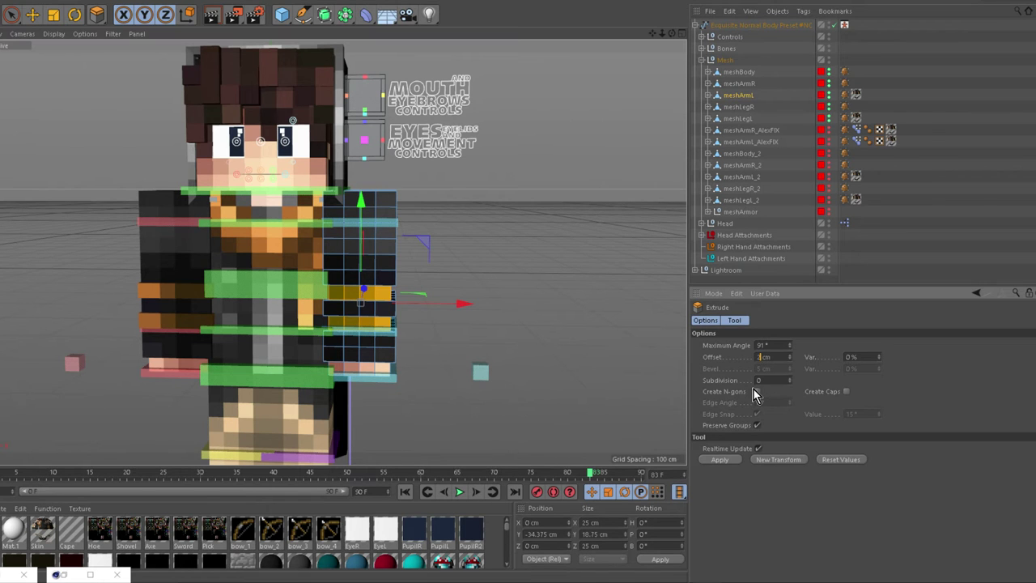
pyautogui.write('3')
pyautogui.press('Return')
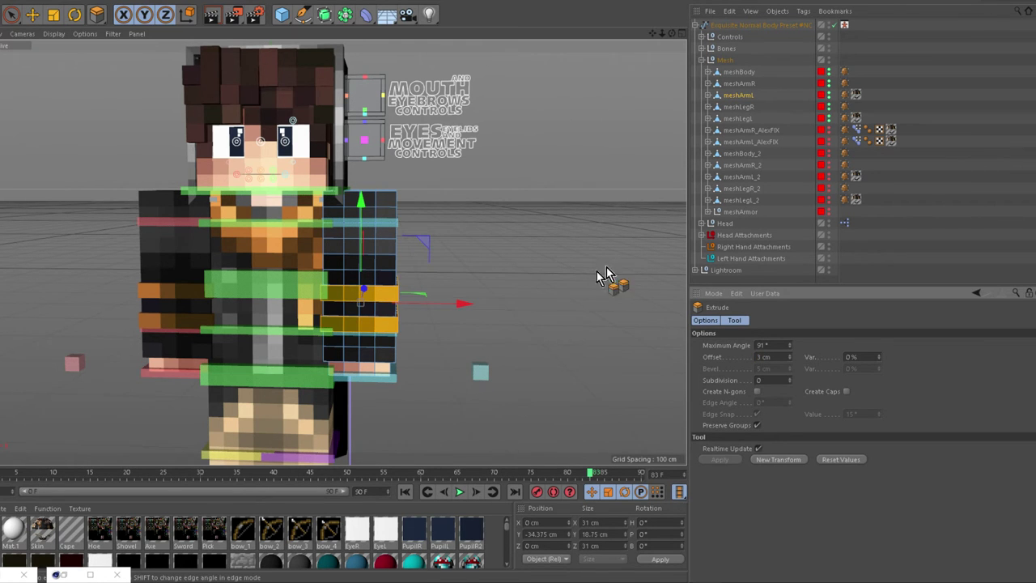
# Switch to meshLegR, clear its old selection, and select the two dark front polygons at the top of the shoe
pyautogui.scroll(-5, 521, 311)
pyautogui.scroll(5, 451, 418)
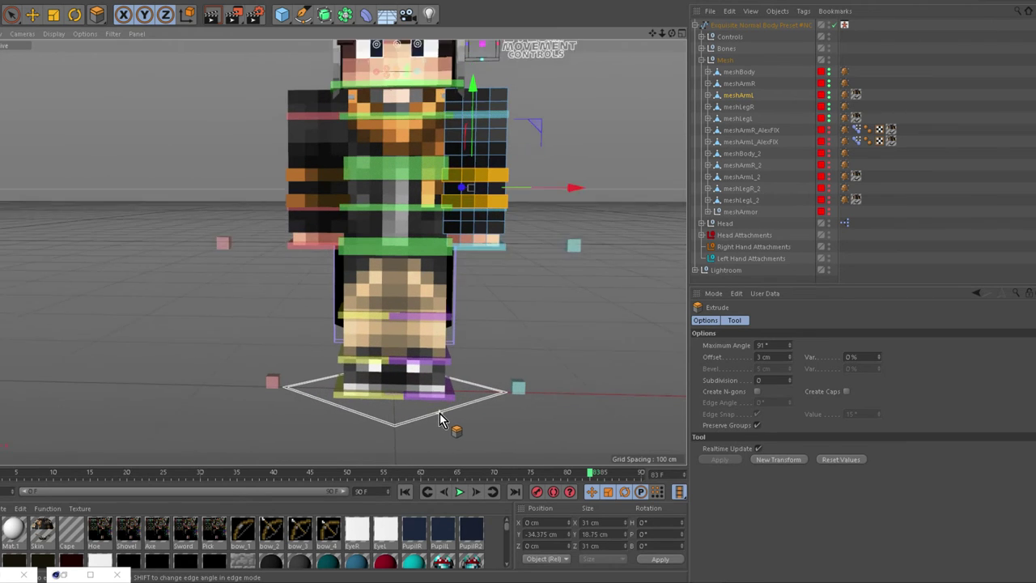
pyautogui.moveTo(652, 33); pyautogui.dragTo(650, 175)
pyautogui.moveTo(606, 364)
pyautogui.keyDown('alt'); pyautogui.mouseDown()
pyautogui.moveTo(505, 381)
pyautogui.moveTo(555, 381)
pyautogui.moveTo(631, 354)
pyautogui.moveTo(607, 355)
pyautogui.mouseUp(); pyautogui.keyUp('alt')
pyautogui.scroll(-5, 558, 275)
pyautogui.scroll(7, 458, 409)
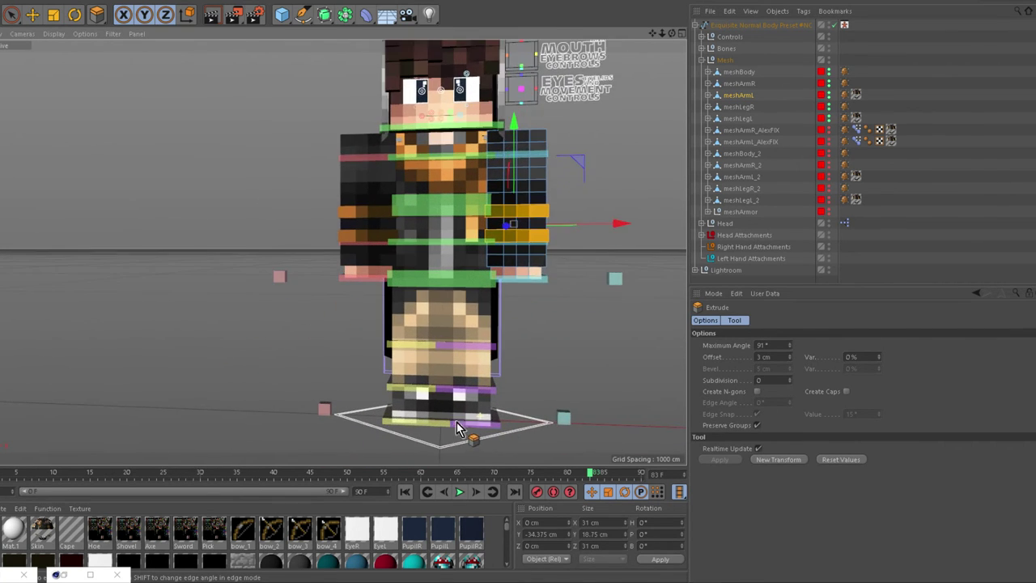
pyautogui.click(744, 107)
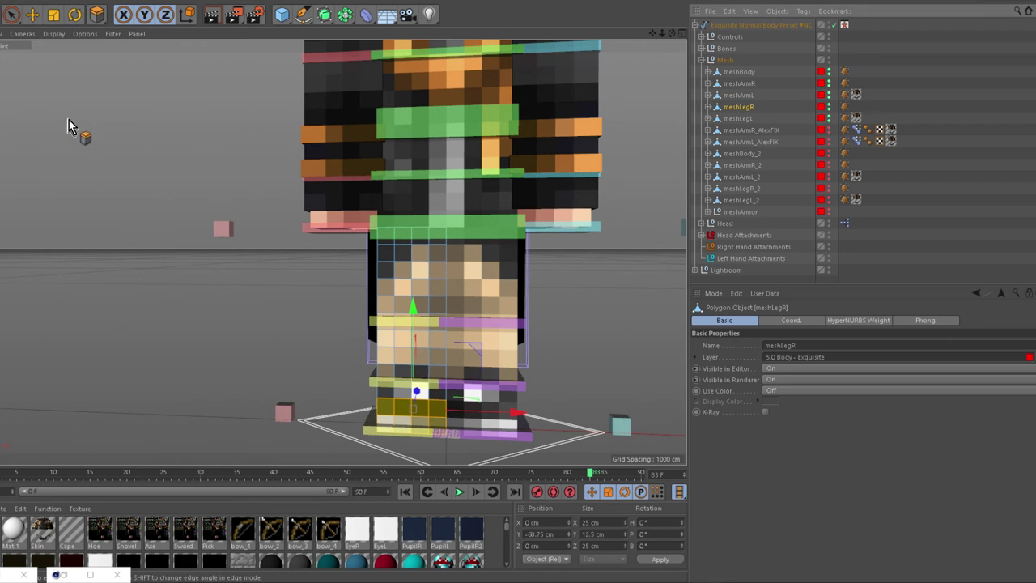
pyautogui.click(8, 17)
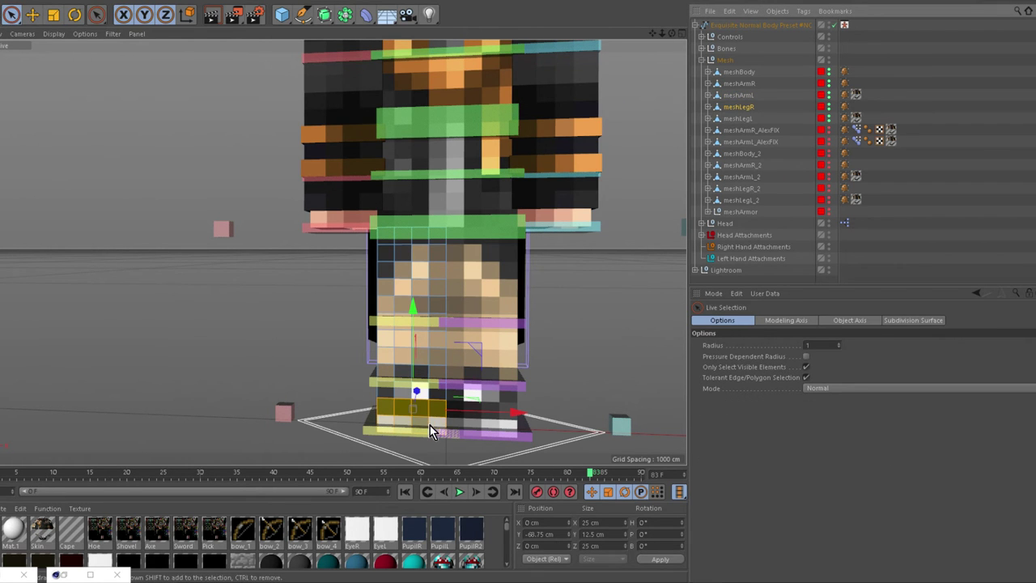
pyautogui.click(124, 233)
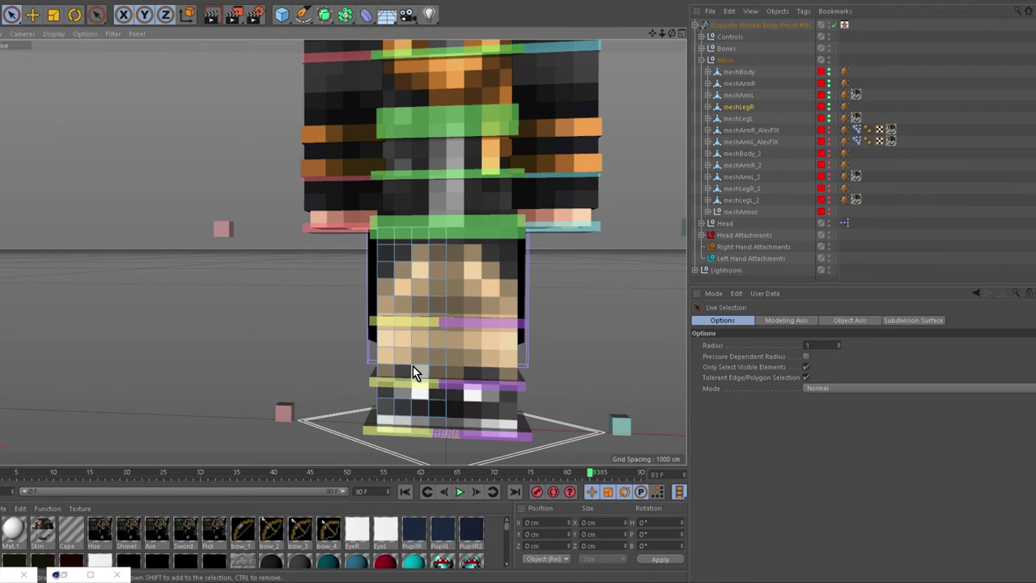
pyautogui.scroll(4, 437, 421)
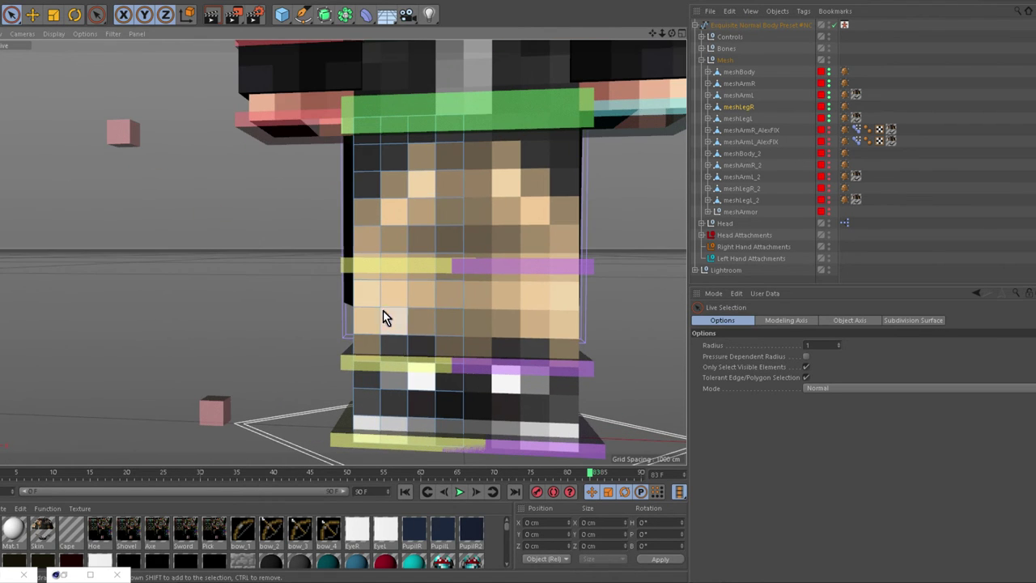
pyautogui.moveTo(399, 344); pyautogui.dragTo(427, 349)
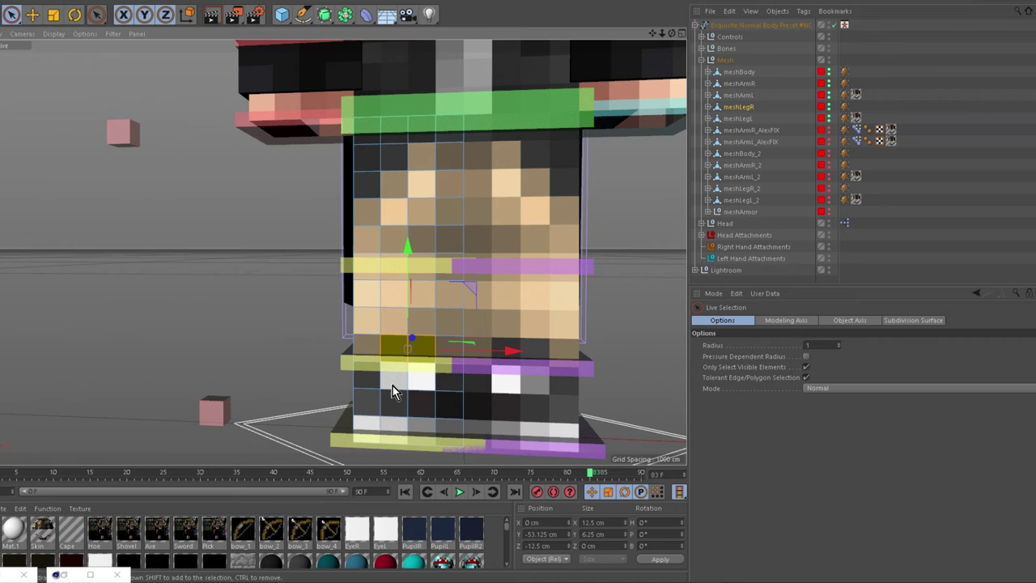
# Add the two polygon loops around the right shoe above the white sole, leaving out the two light front polygons
pyautogui.press('u')
pyautogui.press('l')
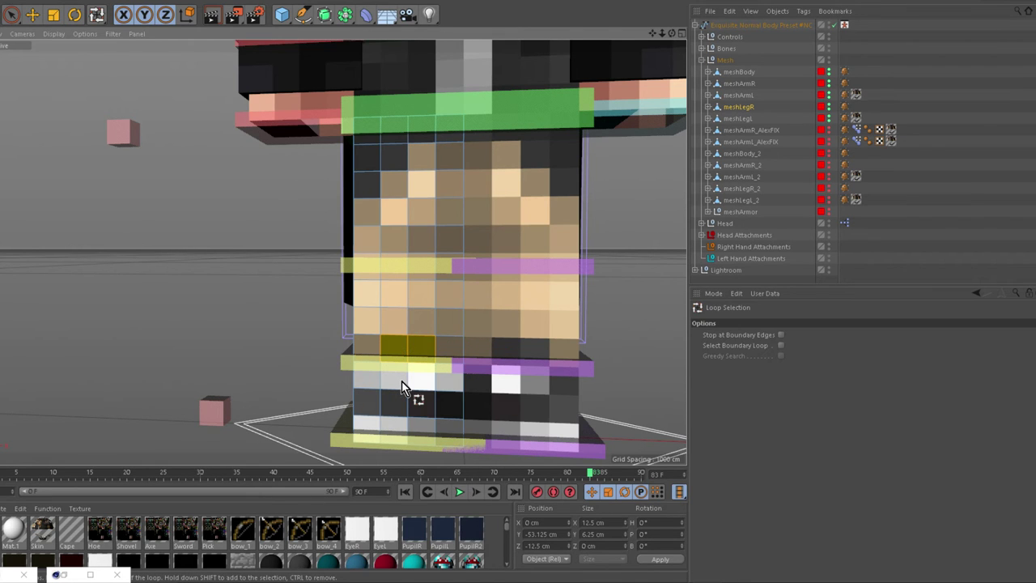
pyautogui.keyDown('shift'); pyautogui.click(402, 381); pyautogui.keyUp('shift')
pyautogui.press('space')
pyautogui.press('space')
pyautogui.keyDown('shift'); pyautogui.click(412, 400); pyautogui.keyUp('shift')
pyautogui.press('space')
pyautogui.keyDown('ctrl'); pyautogui.click(397, 377); pyautogui.keyUp('ctrl')
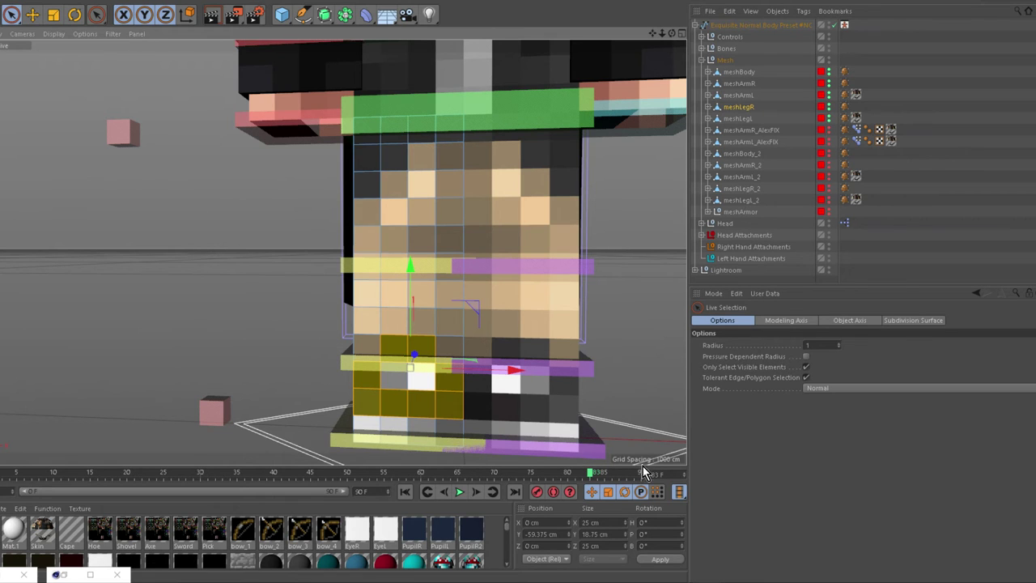
# Extrude the selected dark shoe polygons of the right leg with an offset of 2 cm
pyautogui.press('d')
pyautogui.click(772, 357)
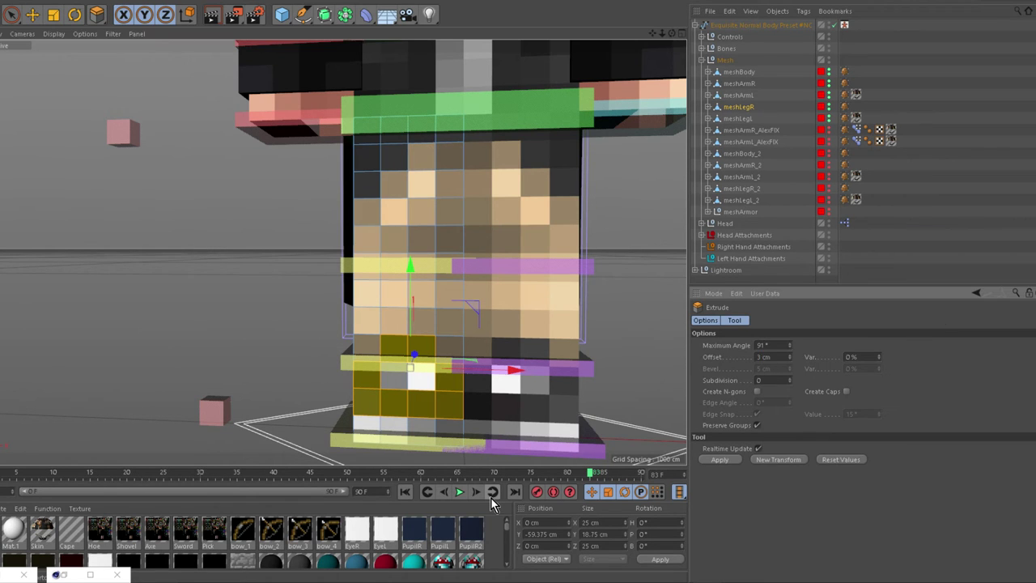
pyautogui.press('Return')
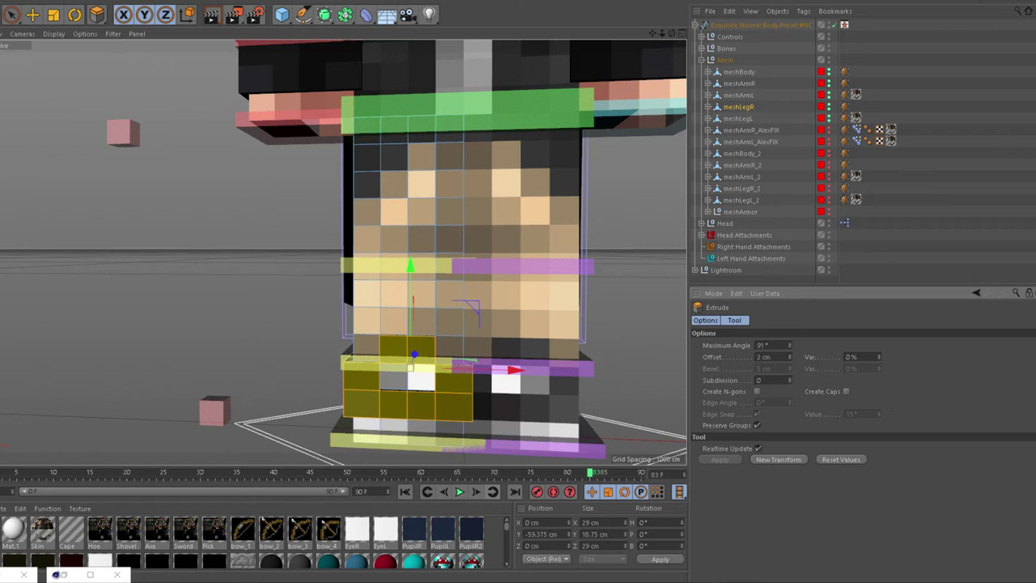
# Clear the selection, then select the right shoe's two light front polygons and the white sole loop
pyautogui.click(11, 15)
pyautogui.click(82, 131)
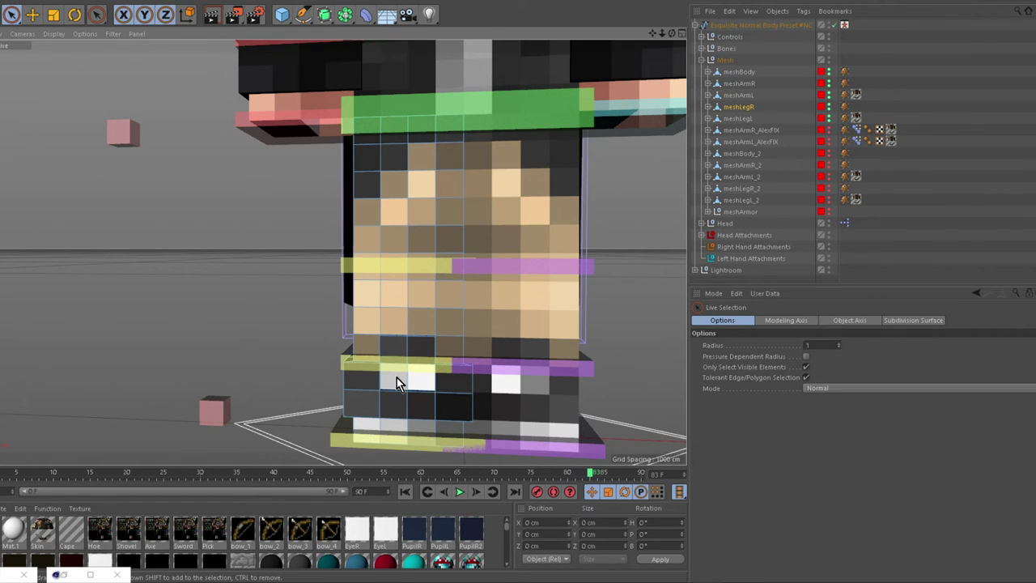
pyautogui.click(418, 382)
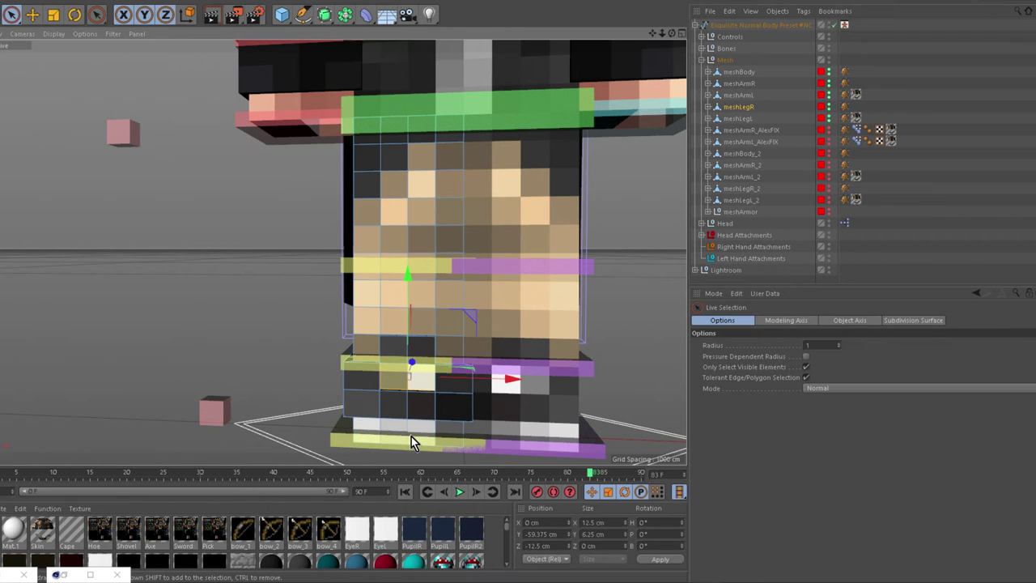
pyautogui.press('u')
pyautogui.press('l')
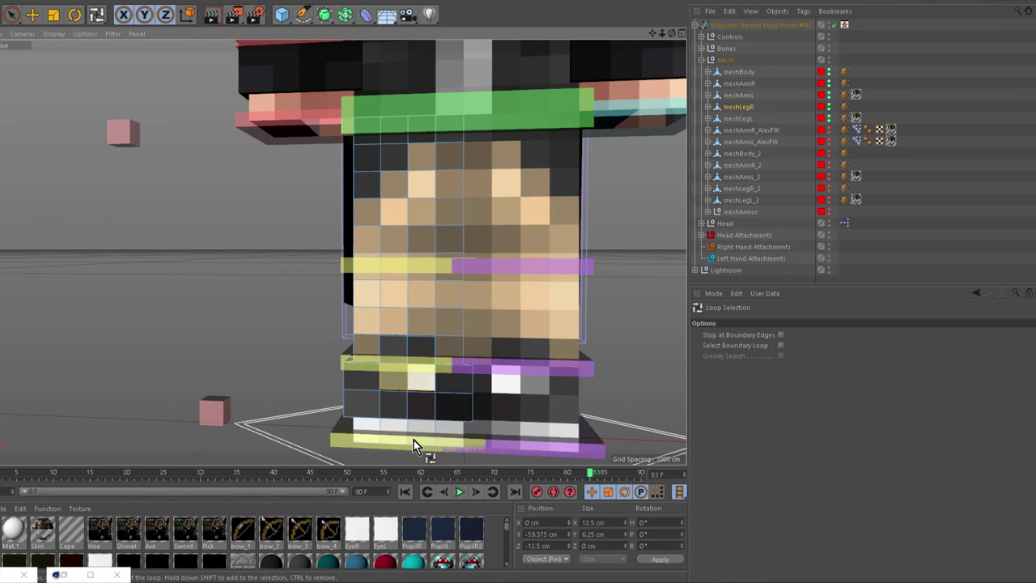
pyautogui.click(431, 436)
pyautogui.press('space')
# Extrude the right shoe's light front polygons and sole with an offset of 3 cm
pyautogui.press('d')
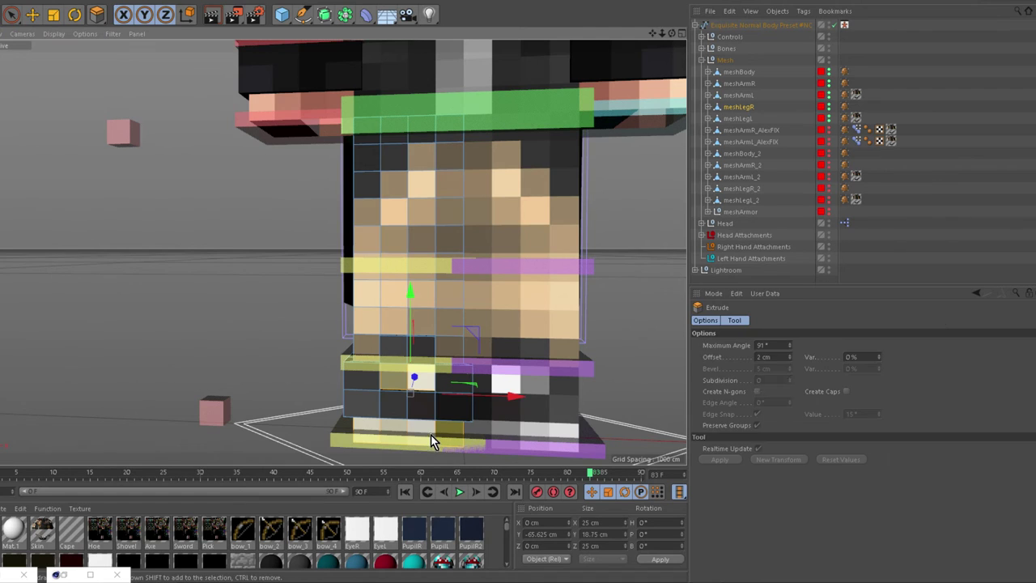
pyautogui.click(764, 357)
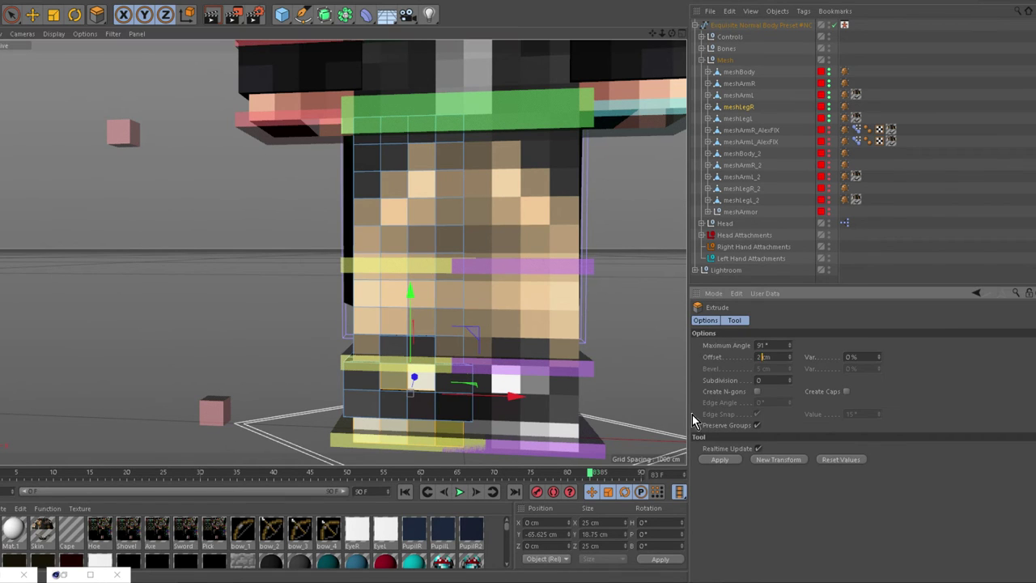
pyautogui.write('3')
pyautogui.press('Return')
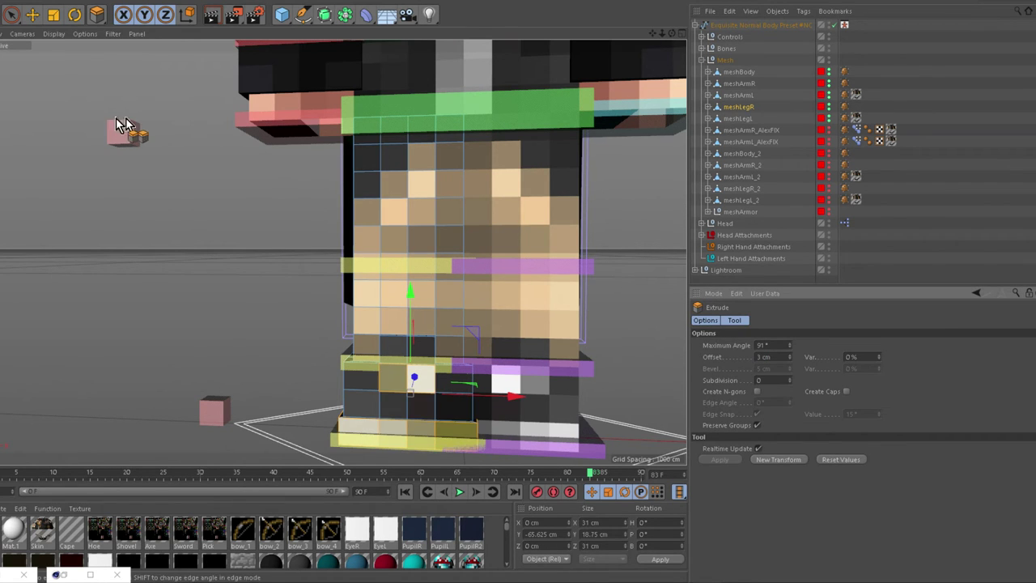
# Make the left leg mesh active and select the two dark front polygons just above the left shoe
pyautogui.scroll(-2, 146, 204)
pyautogui.scroll(-2, 146, 205)
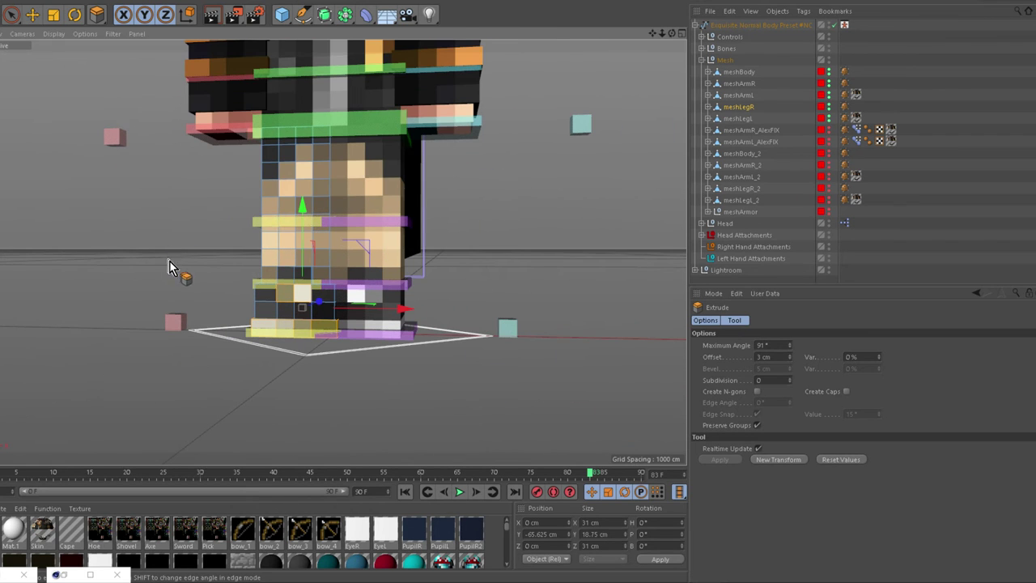
pyautogui.click(738, 118)
pyautogui.press('o')
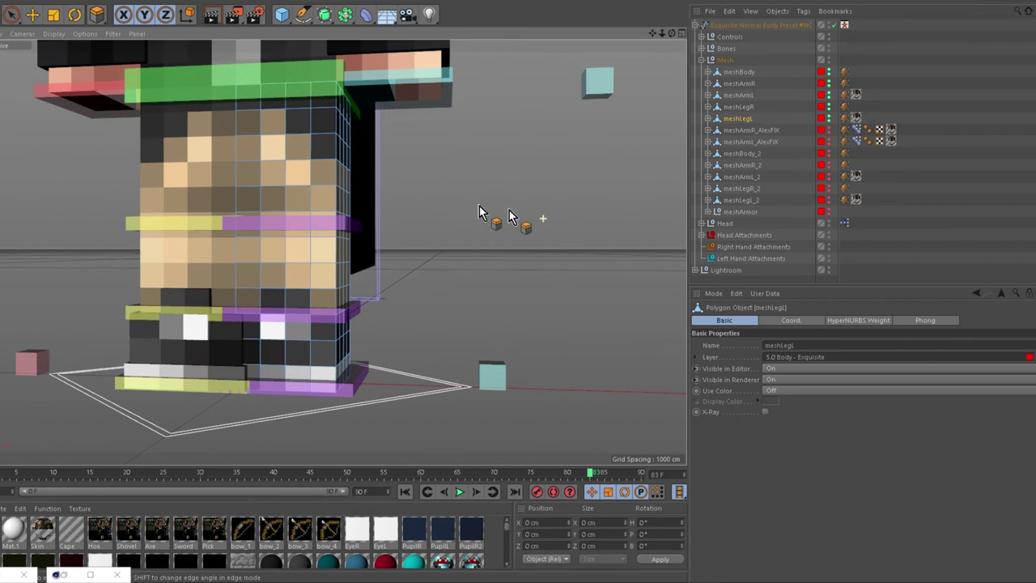
pyautogui.click(11, 14)
pyautogui.click(291, 301)
# Add the two polygon loops around the left shoe above the white sole, leaving out the two light front polygons
pyautogui.press('u')
pyautogui.press('l')
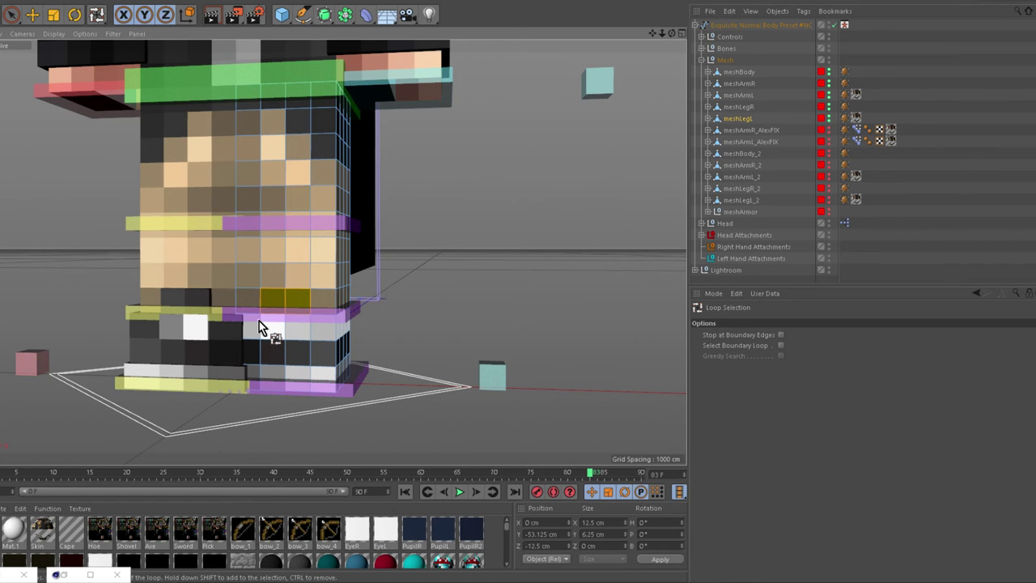
pyautogui.keyDown('shift'); pyautogui.click(258, 320); pyautogui.keyUp('shift')
pyautogui.press('space')
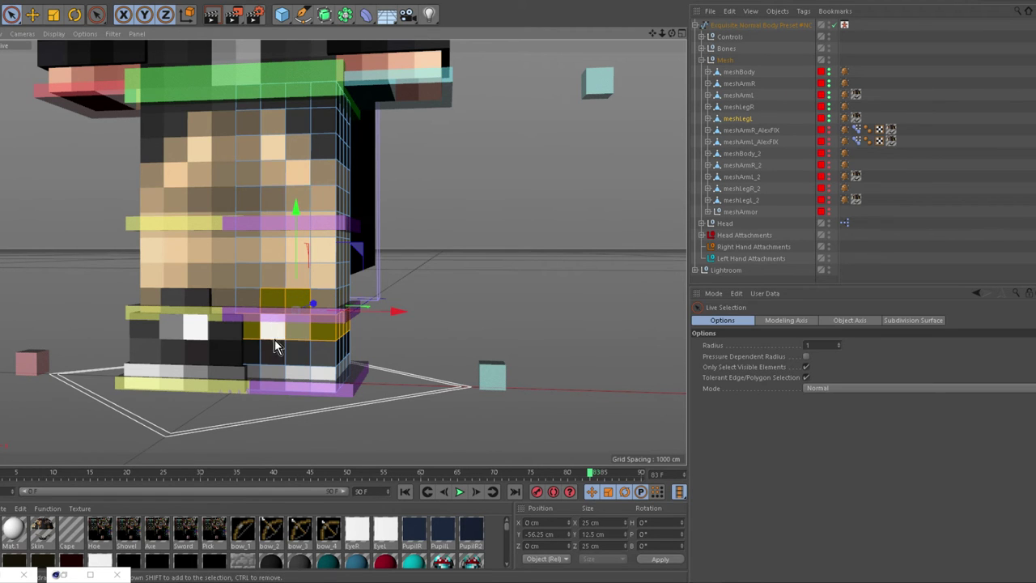
pyautogui.press('u')
pyautogui.press('l')
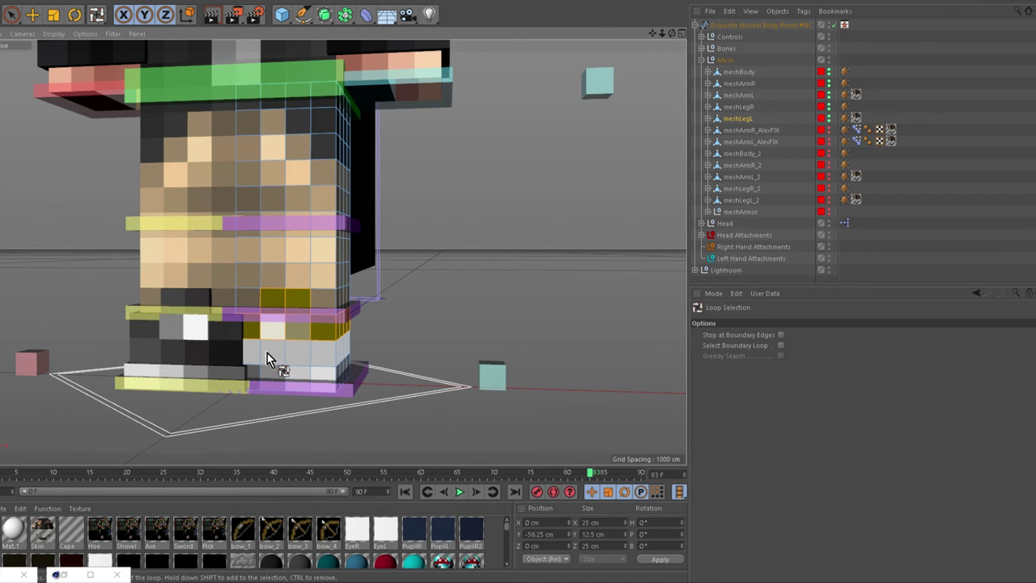
pyautogui.keyDown('shift'); pyautogui.click(268, 353); pyautogui.keyUp('shift')
pyautogui.press('space')
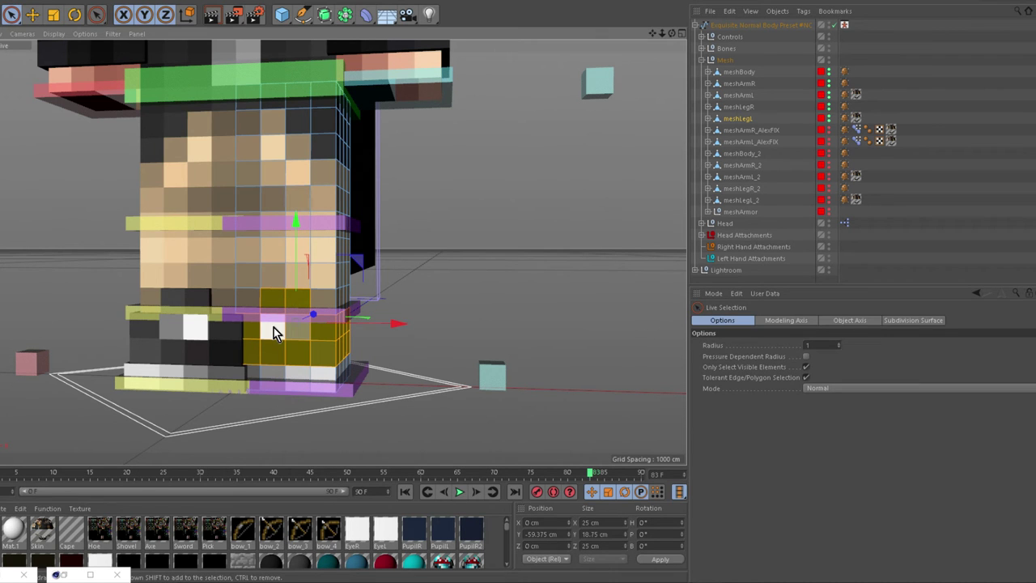
pyautogui.keyDown('ctrl'); pyautogui.click(292, 328); pyautogui.keyUp('ctrl')
# Extrude the selected dark shoe polygons of the left leg with an offset of 2 cm
pyautogui.press('d')
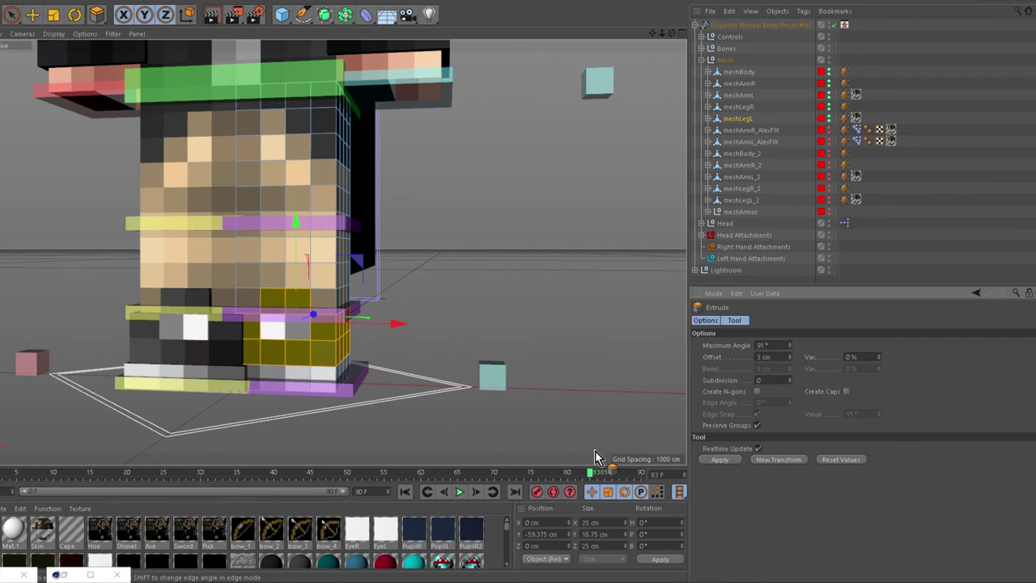
pyautogui.press('Return')
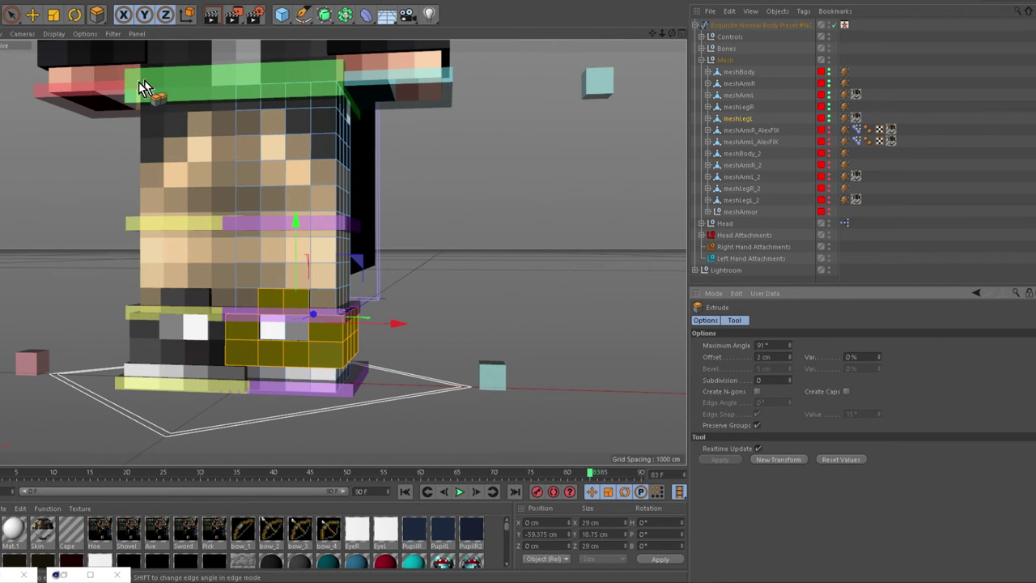
# Clear the selection, then select the left shoe's two light front polygons and the white sole loop
pyautogui.click(59, 200)
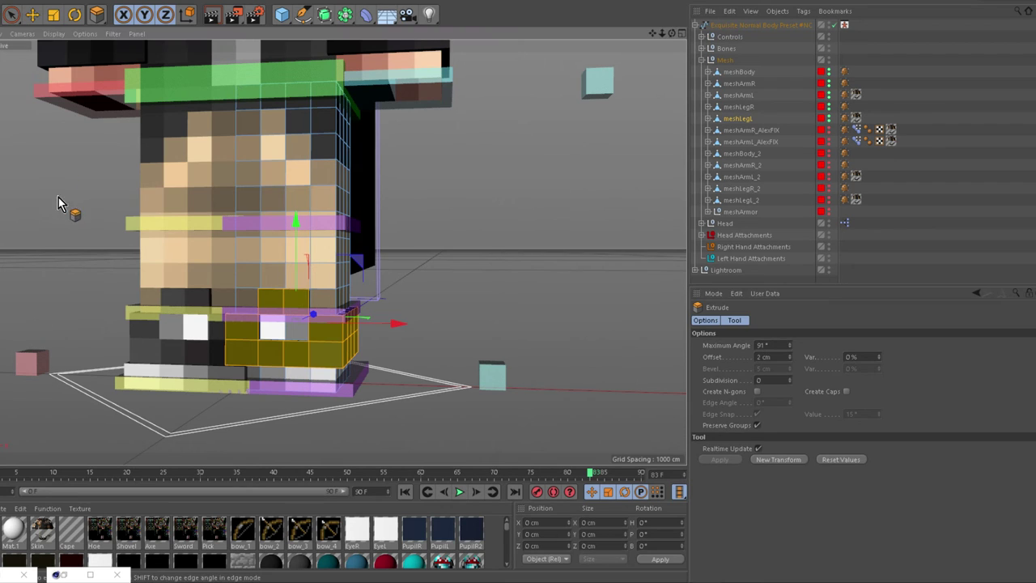
pyautogui.click(11, 16)
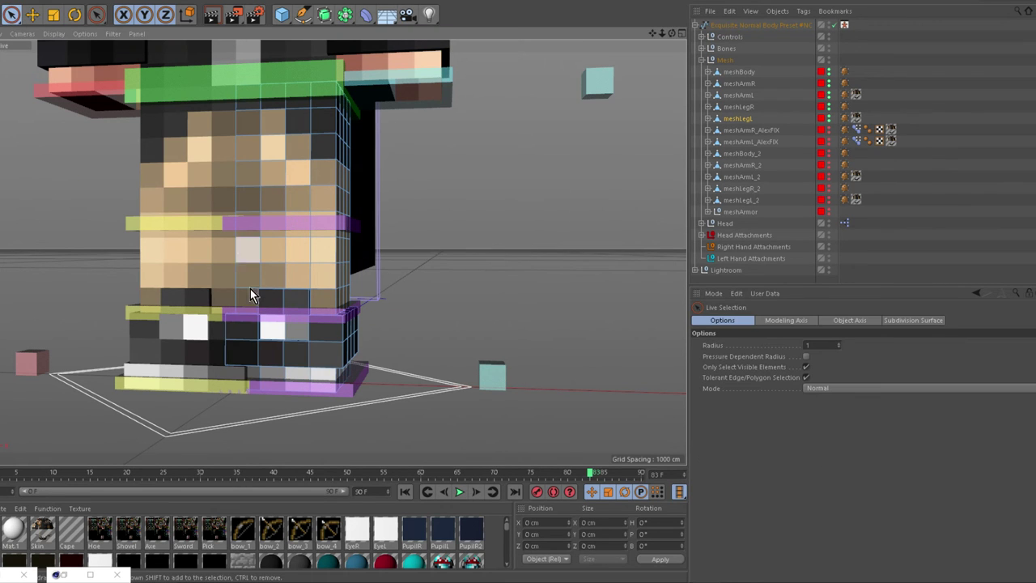
pyautogui.click(283, 330)
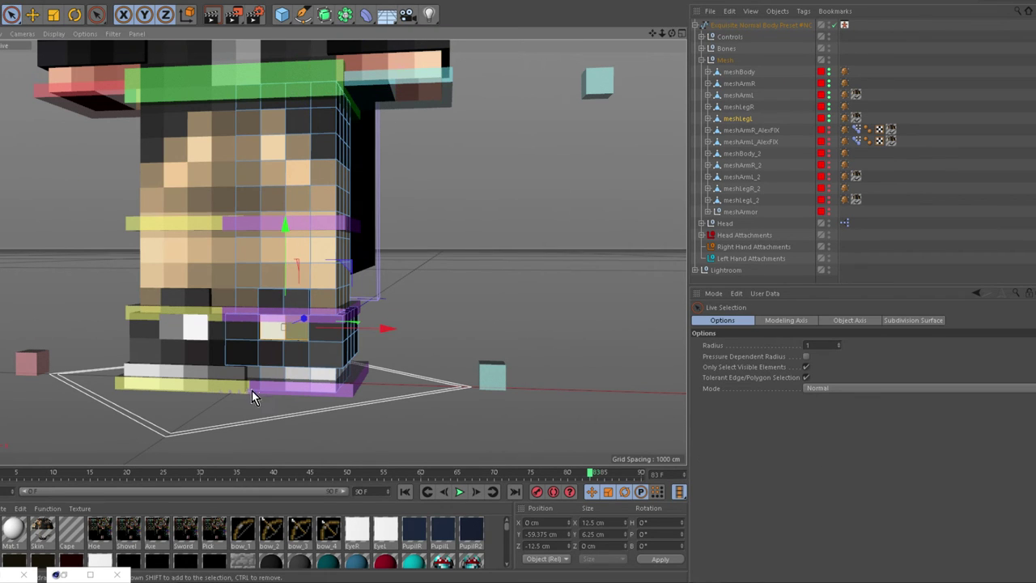
pyautogui.press('u')
pyautogui.press('l')
pyautogui.click(291, 377)
# Extrude the left shoe's light front polygons and sole with an offset of 3 cm
pyautogui.press('d')
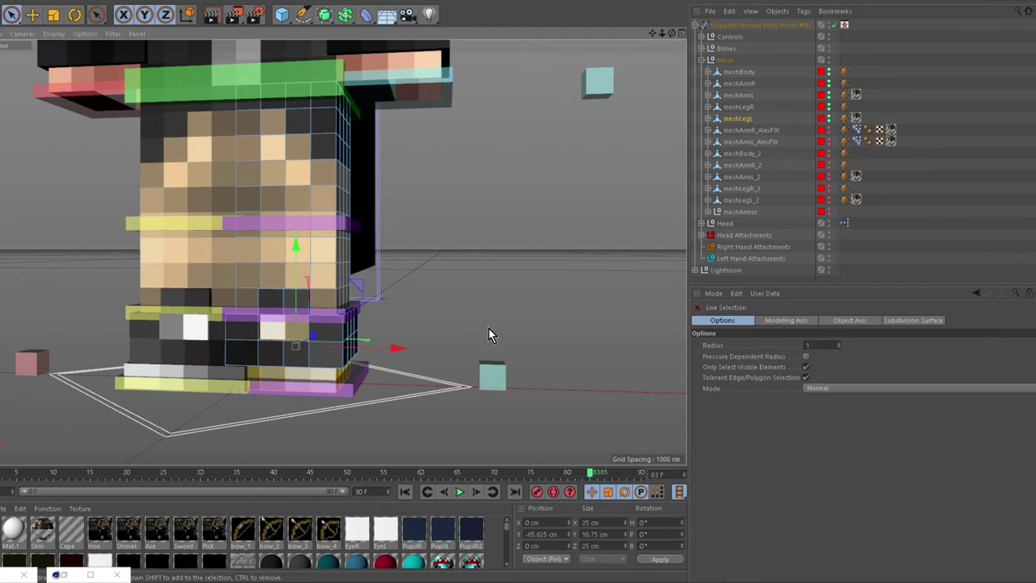
pyautogui.click(763, 357)
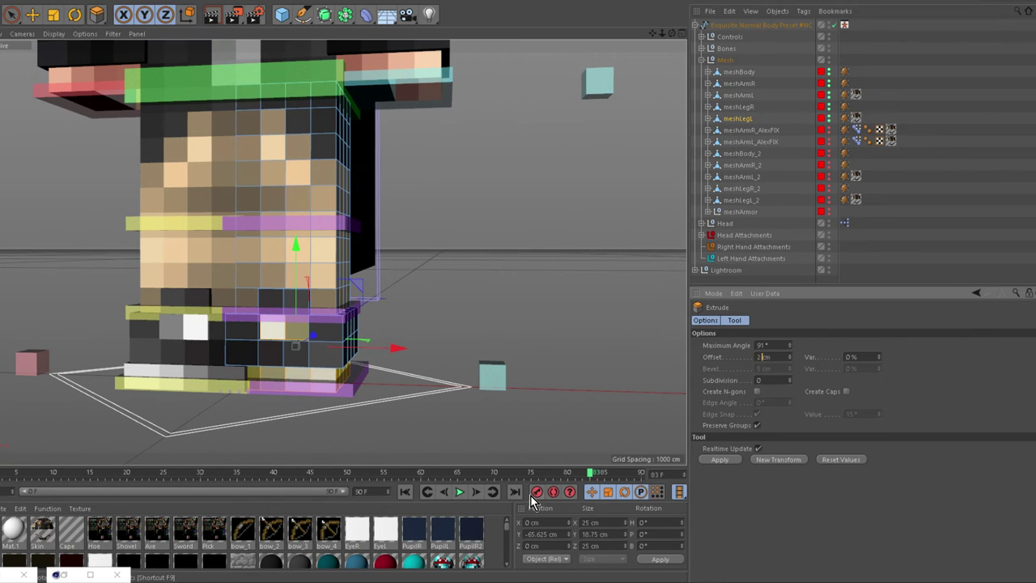
pyautogui.press('Return')
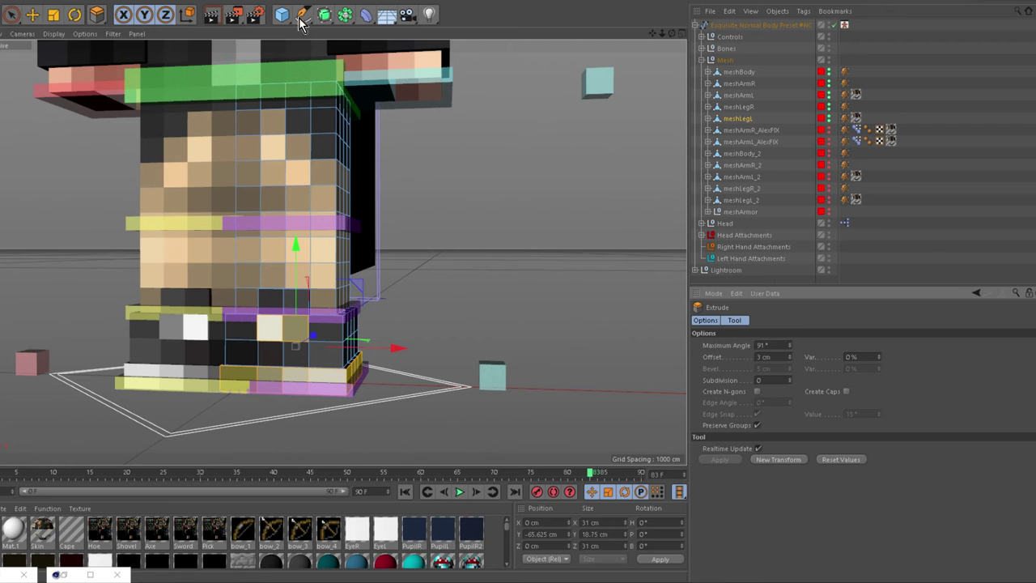
# Inspect the whole character with its extruded clothing and shoes, and collapse the rig's object hierarchy
pyautogui.scroll(-5, 300, 166)
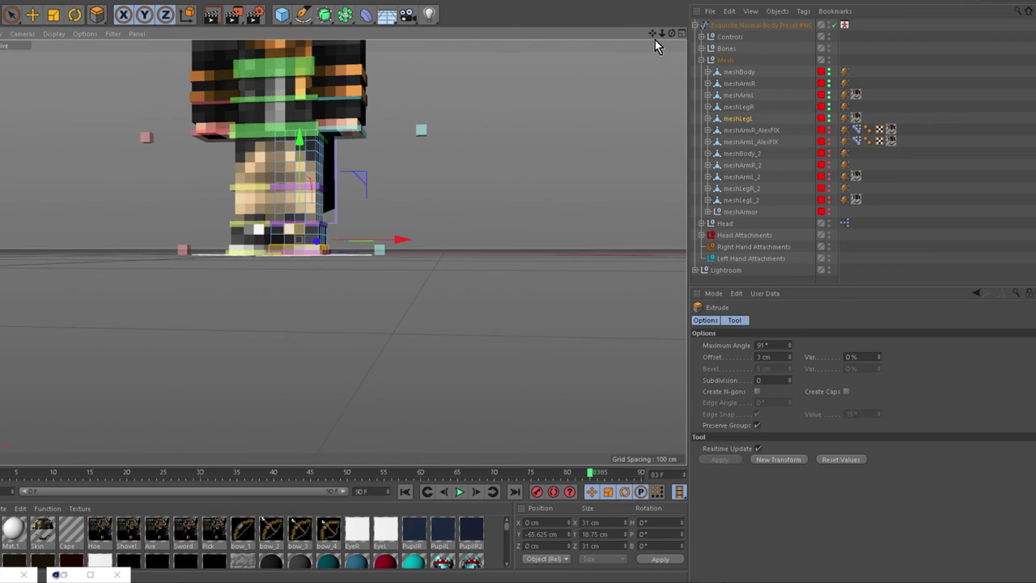
pyautogui.moveTo(652, 34); pyautogui.dragTo(711, 199)
pyautogui.moveTo(600, 178)
pyautogui.mouseDown()
pyautogui.moveTo(576, 191)
pyautogui.moveTo(589, 194)
pyautogui.mouseUp()
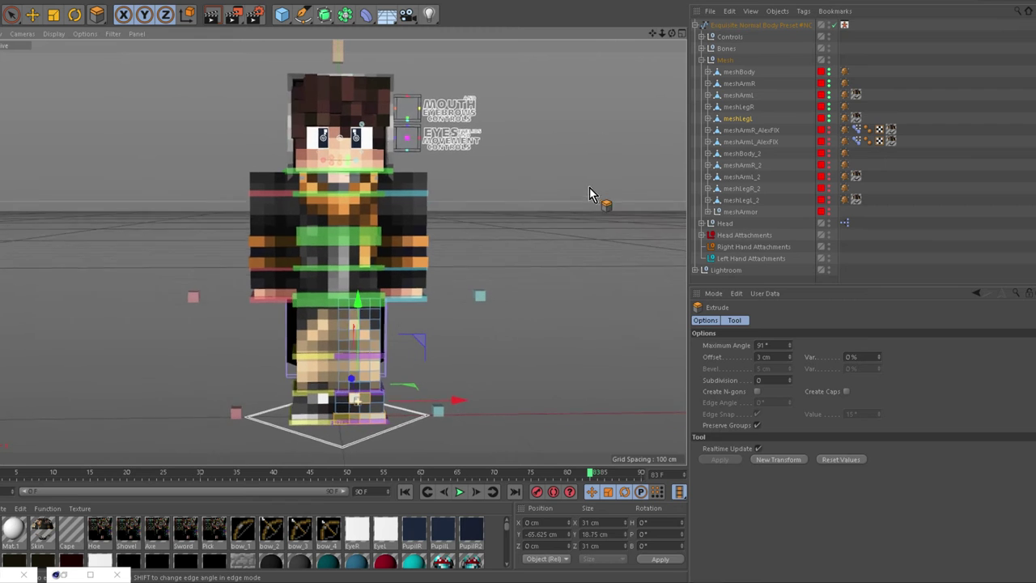
pyautogui.click(12, 14)
pyautogui.keyDown('alt'); pyautogui.moveTo(443, 112); pyautogui.dragTo(2, 142); pyautogui.keyUp('alt')
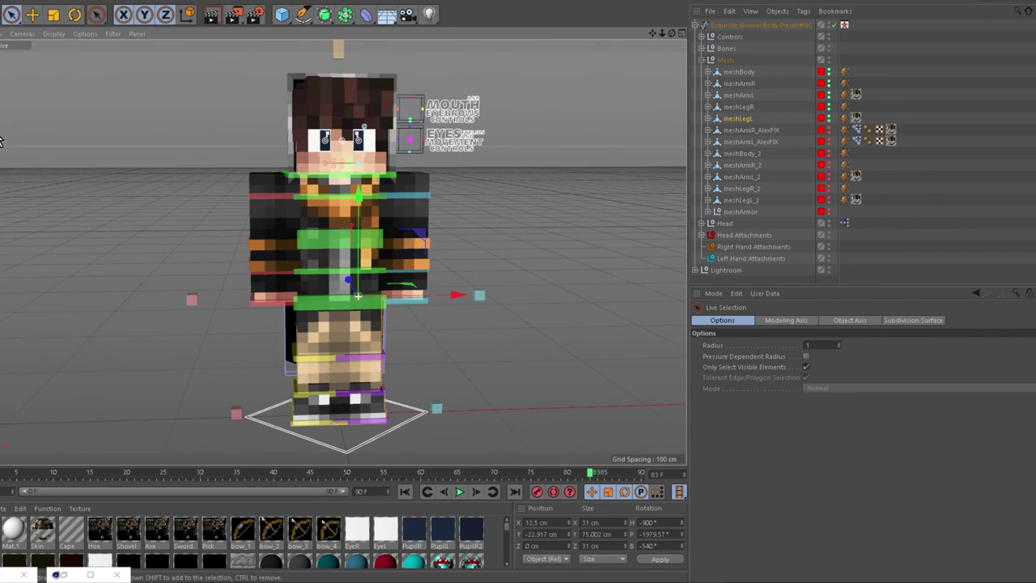
pyautogui.click(697, 25)
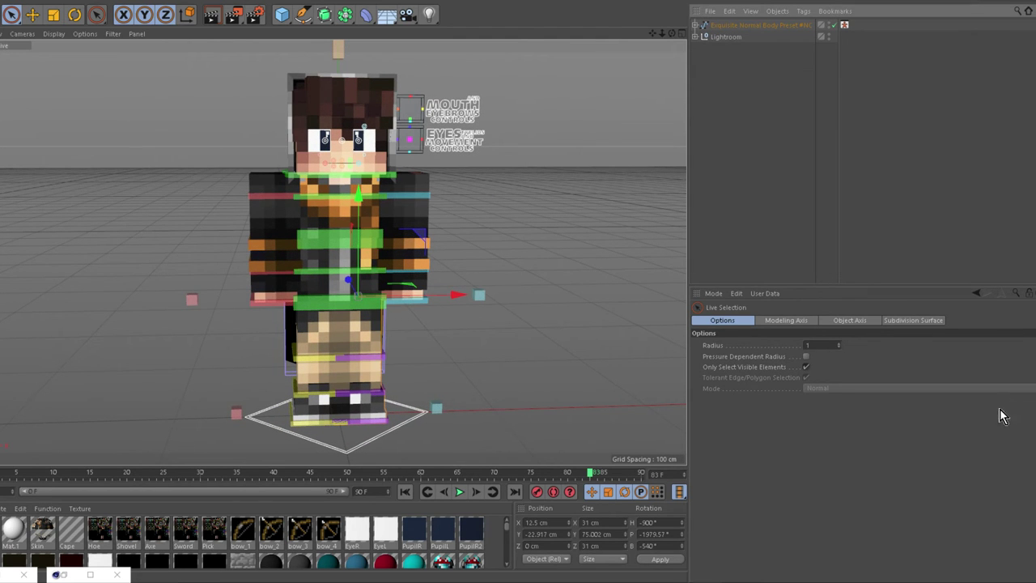
pyautogui.scroll(-1, 351, 240)
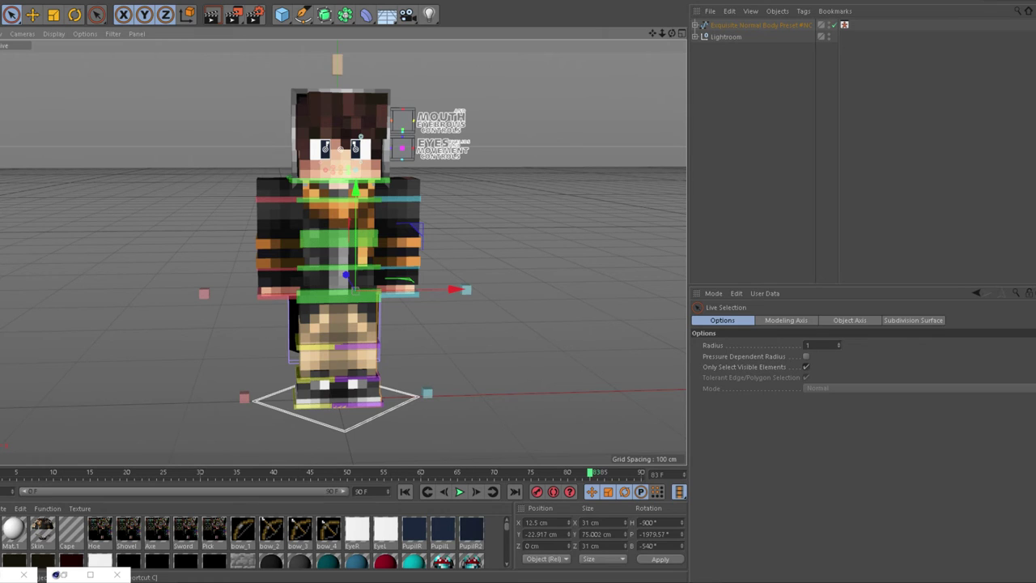
# Load Jacket Rig V2 from the C4D RIGS folder and move it along X to about 125 cm, beside the character
pyautogui.click(3, 3)
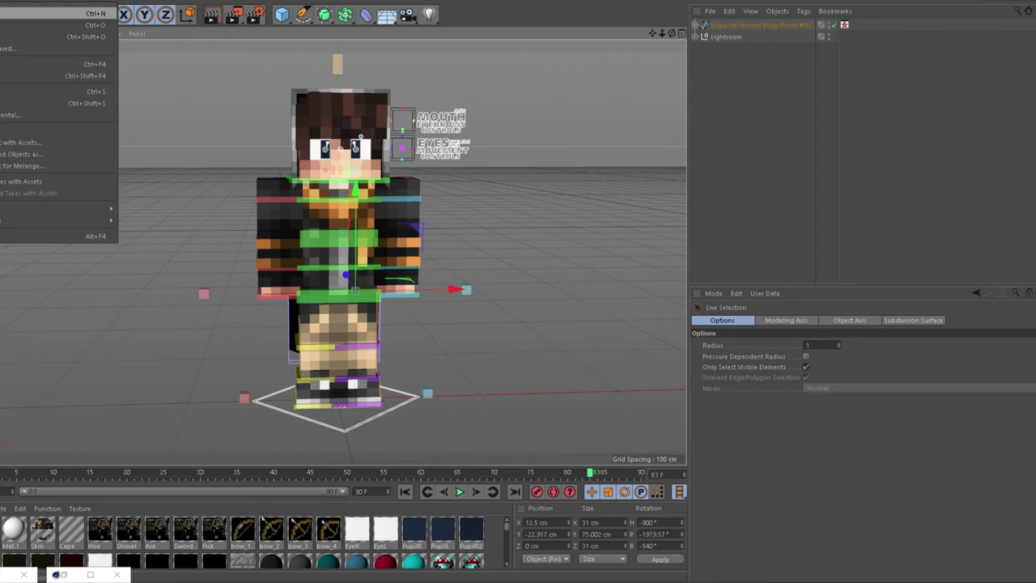
pyautogui.click(56, 25)
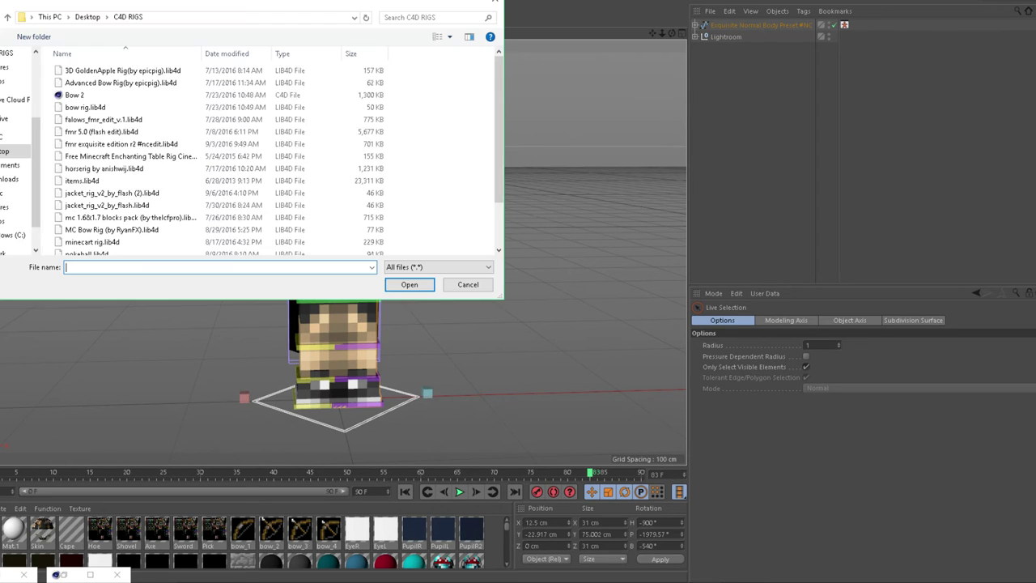
pyautogui.doubleClick(147, 198)
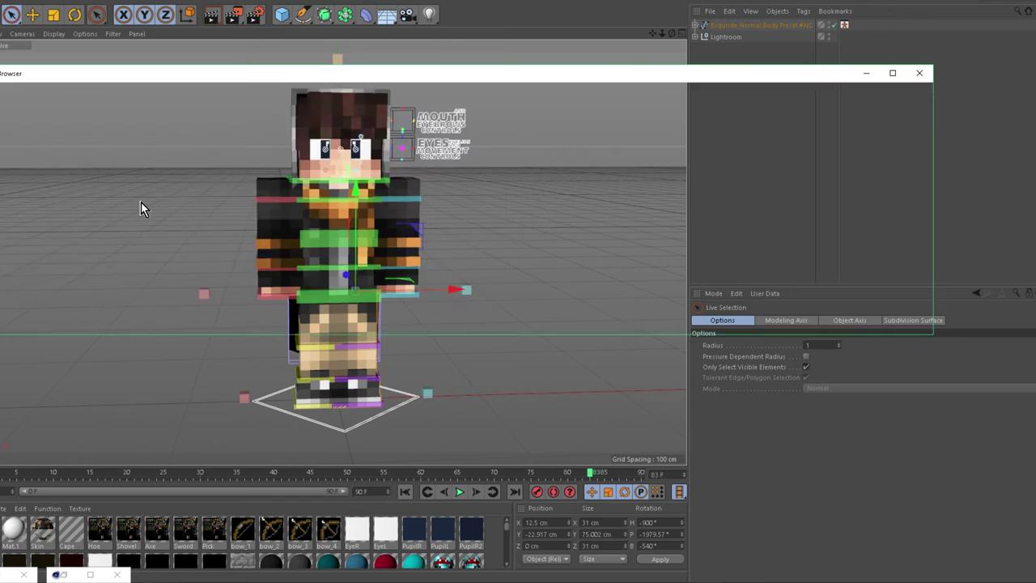
pyautogui.doubleClick(364, 116)
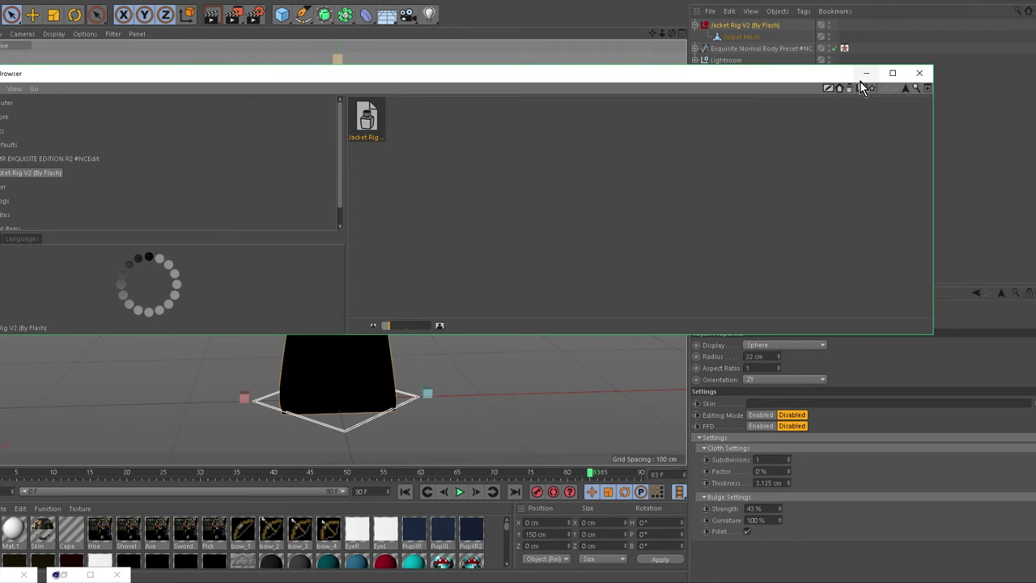
pyautogui.click(863, 75)
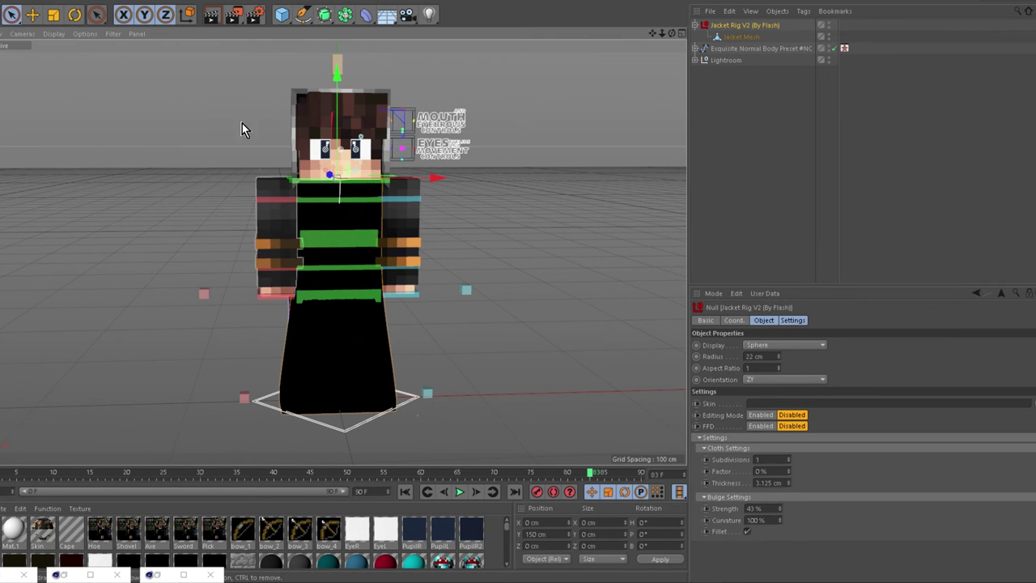
pyautogui.moveTo(435, 177); pyautogui.dragTo(623, 177)
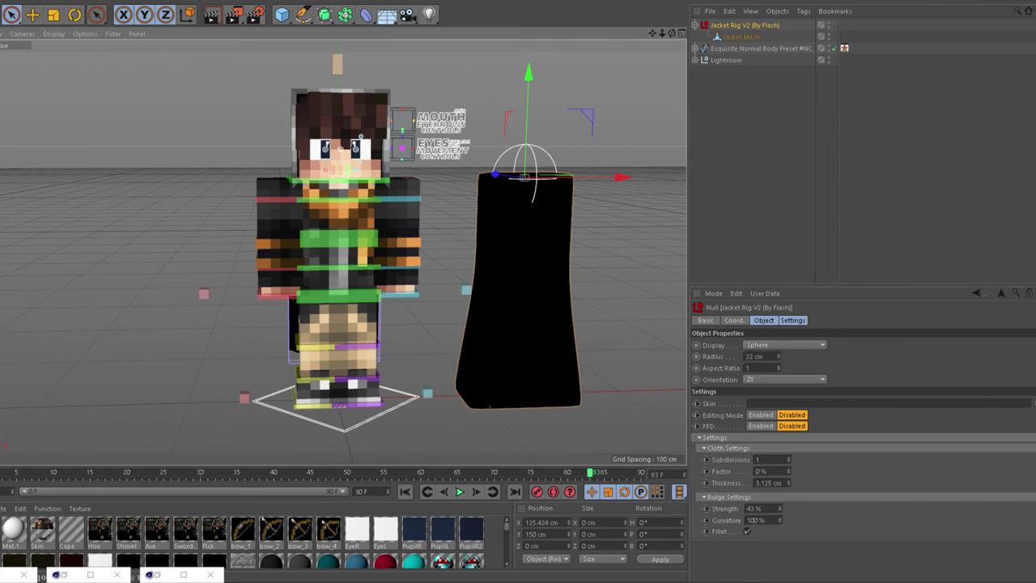
# Load skin_2016082800490934504.png from the Downloads folder as the jacket rig's skin
pyautogui.click(1029, 403)
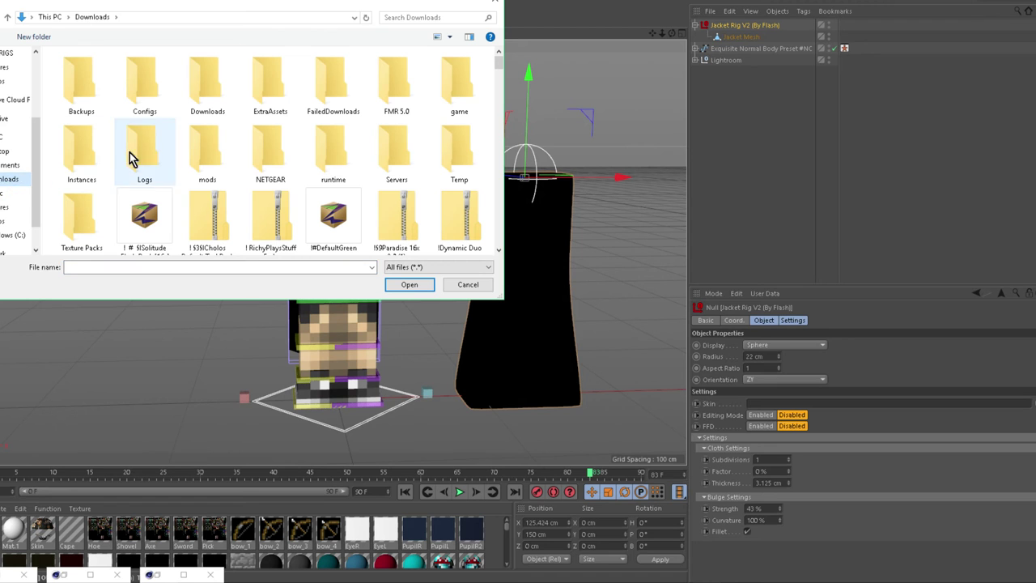
pyautogui.scroll(-15, 180, 157)
pyautogui.scroll(-20, 327, 178)
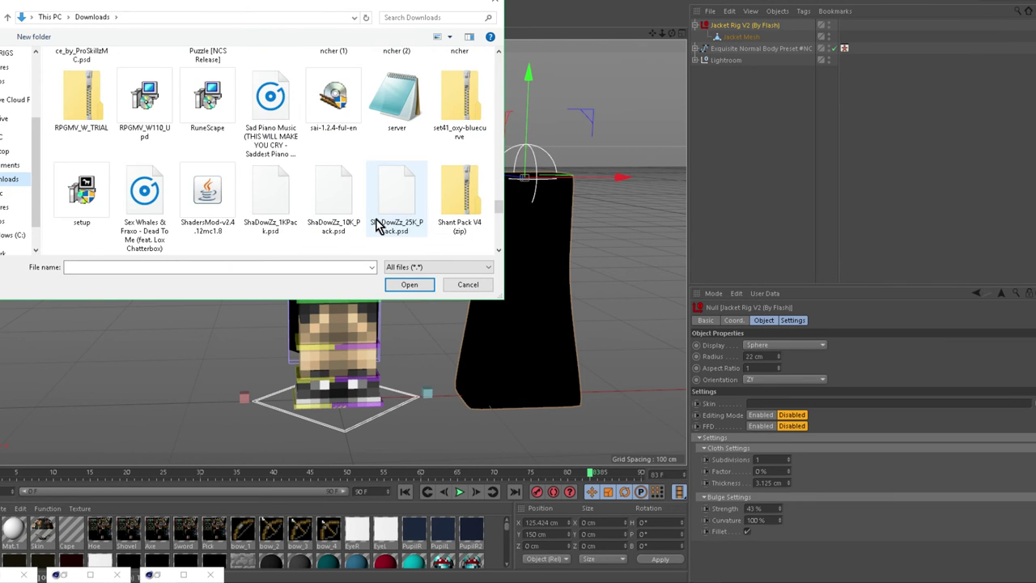
pyautogui.scroll(2, 307, 156)
pyautogui.scroll(-2, 306, 156)
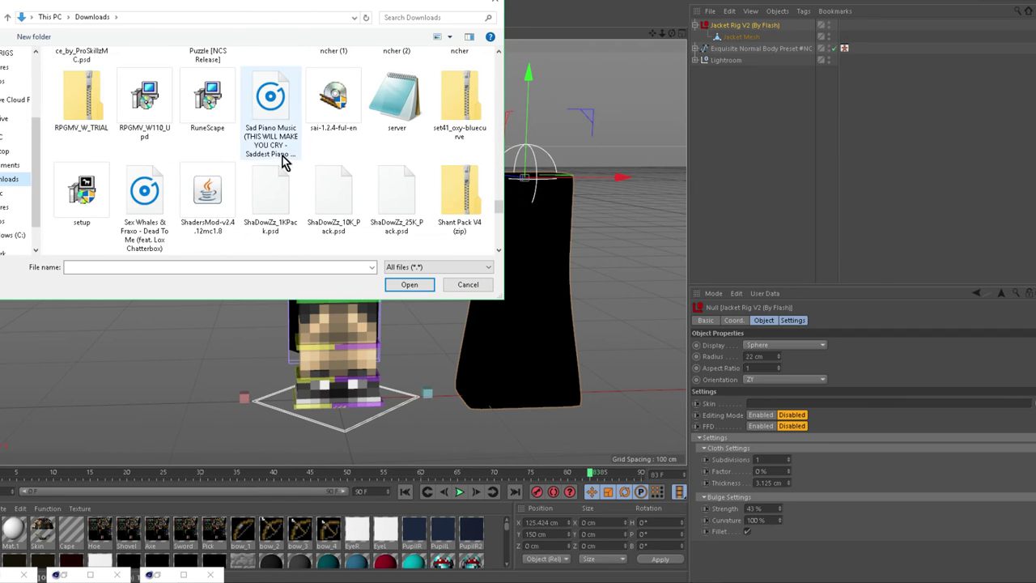
pyautogui.scroll(-1, 267, 165)
pyautogui.doubleClick(396, 209)
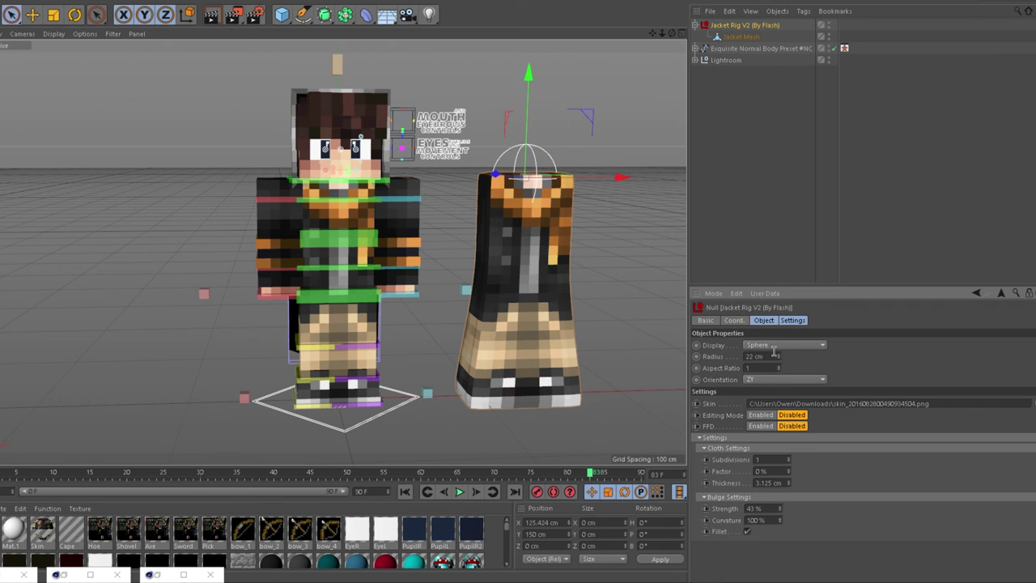
# Show only the jacket rig's own settings and enable its Editing Mode
pyautogui.click(774, 320)
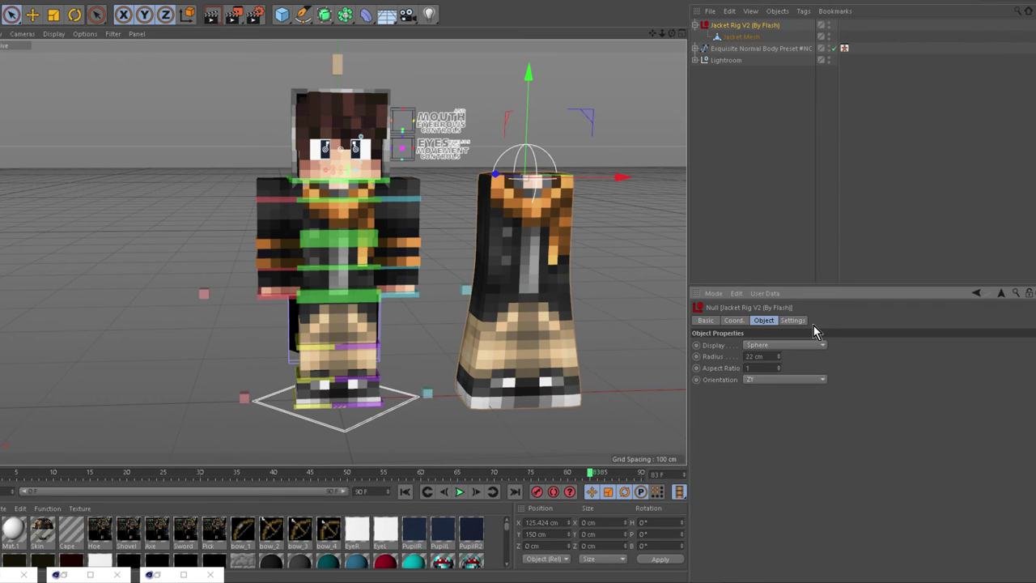
pyautogui.moveTo(763, 319); pyautogui.dragTo(800, 315)
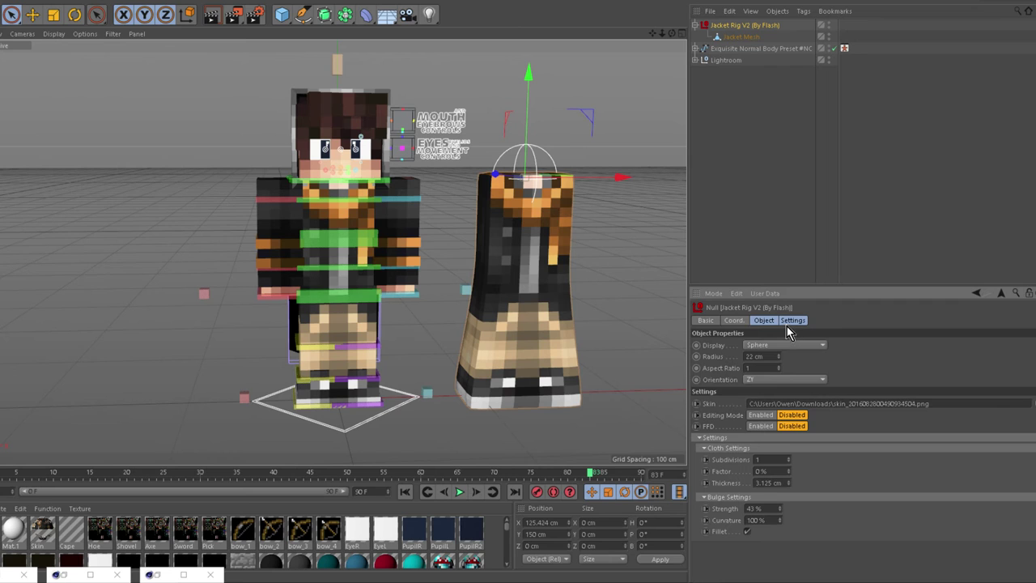
pyautogui.click(788, 322)
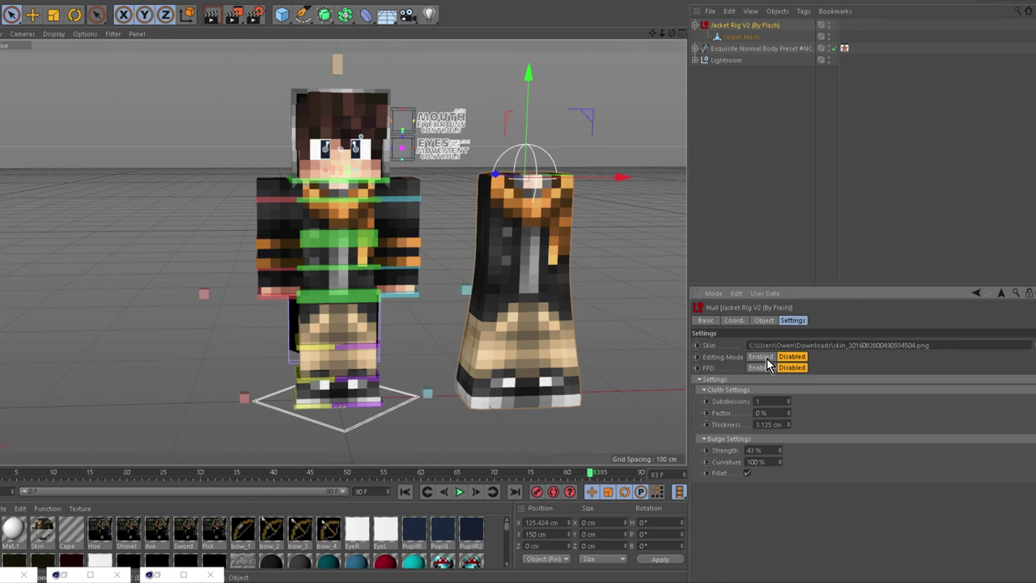
pyautogui.click(759, 357)
# Select the Jacket Mesh for polygon editing and clear its existing polygon selection
pyautogui.scroll(3, 645, 303)
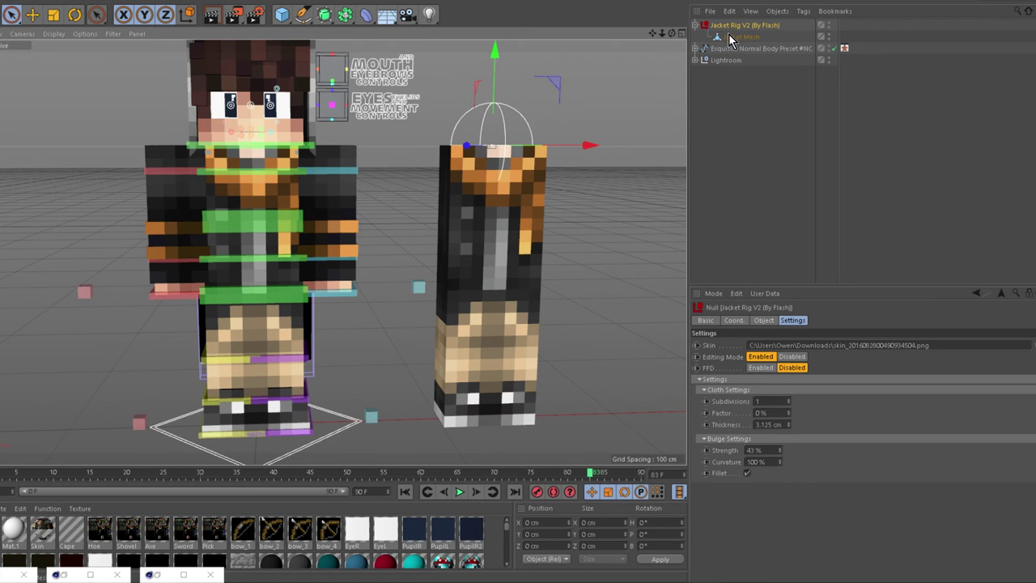
pyautogui.click(461, 253)
pyautogui.scroll(2, 610, 232)
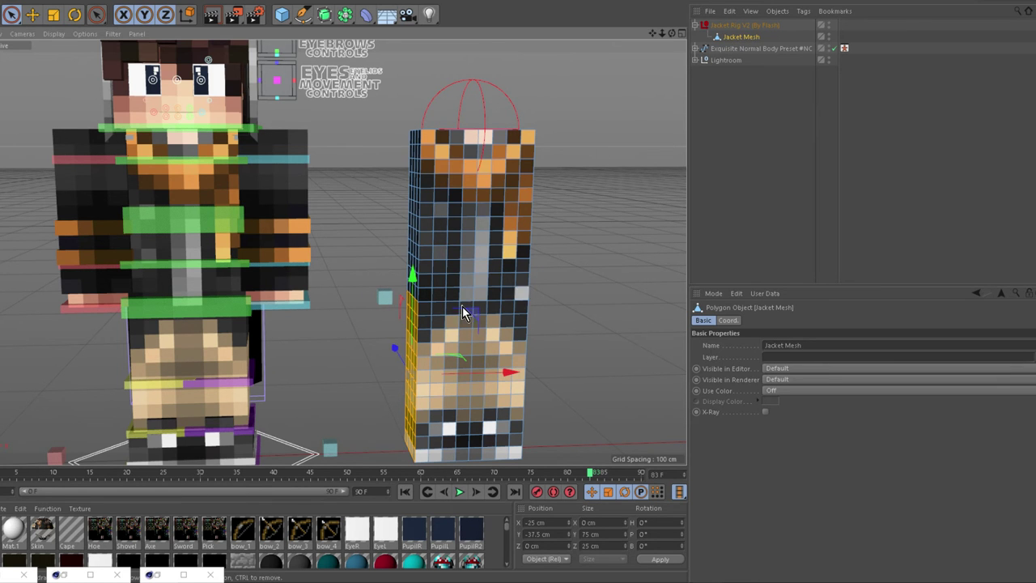
pyautogui.keyDown('alt'); pyautogui.moveTo(572, 230); pyautogui.dragTo(648, 212); pyautogui.keyUp('alt')
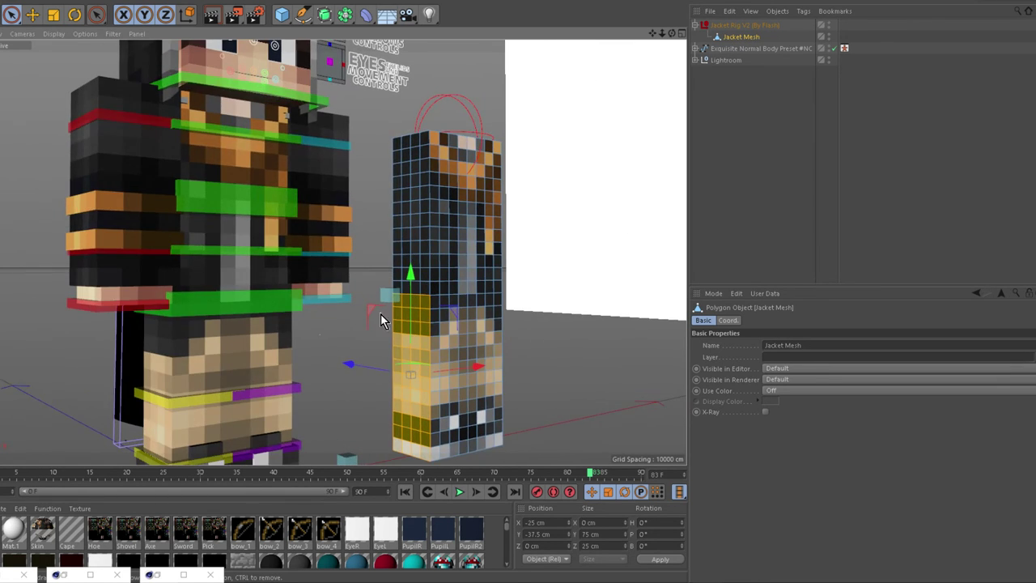
pyautogui.keyDown('alt'); pyautogui.moveTo(536, 381); pyautogui.dragTo(601, 349); pyautogui.keyUp('alt')
pyautogui.click(605, 306)
pyautogui.keyDown('alt'); pyautogui.moveTo(605, 307); pyautogui.dragTo(595, 377); pyautogui.keyUp('alt')
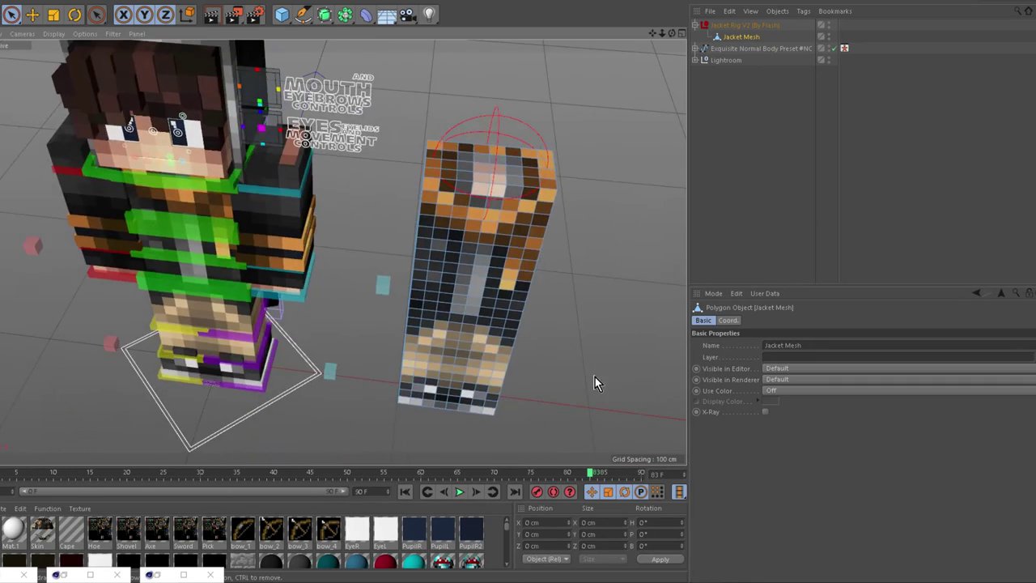
# Select the jacket's centre strip from the neck down the front, plus all trouser and shoe polygons on the front
pyautogui.moveTo(480, 172); pyautogui.dragTo(482, 210)
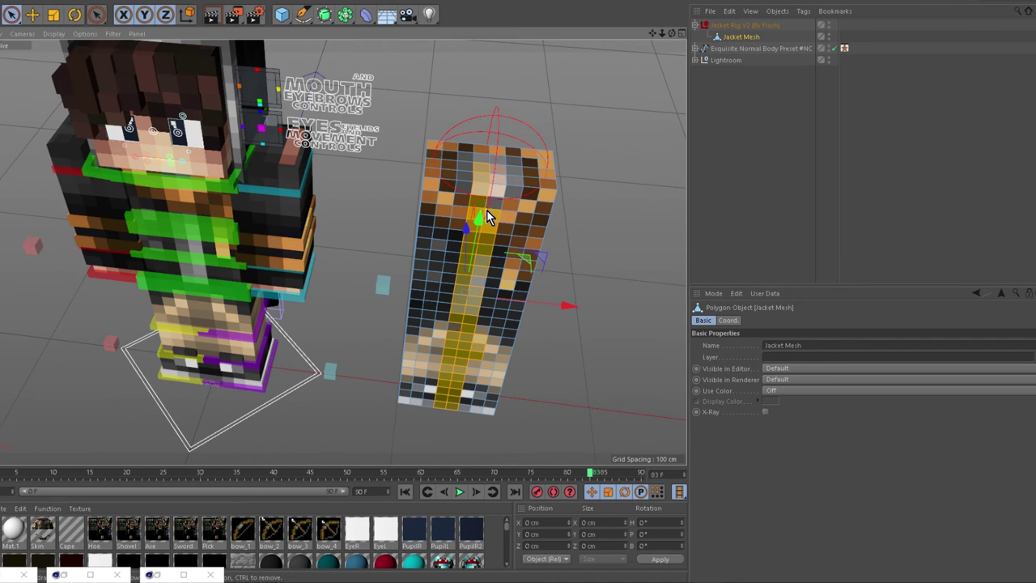
pyautogui.keyDown('shift'); pyautogui.click(475, 153); pyautogui.keyUp('shift')
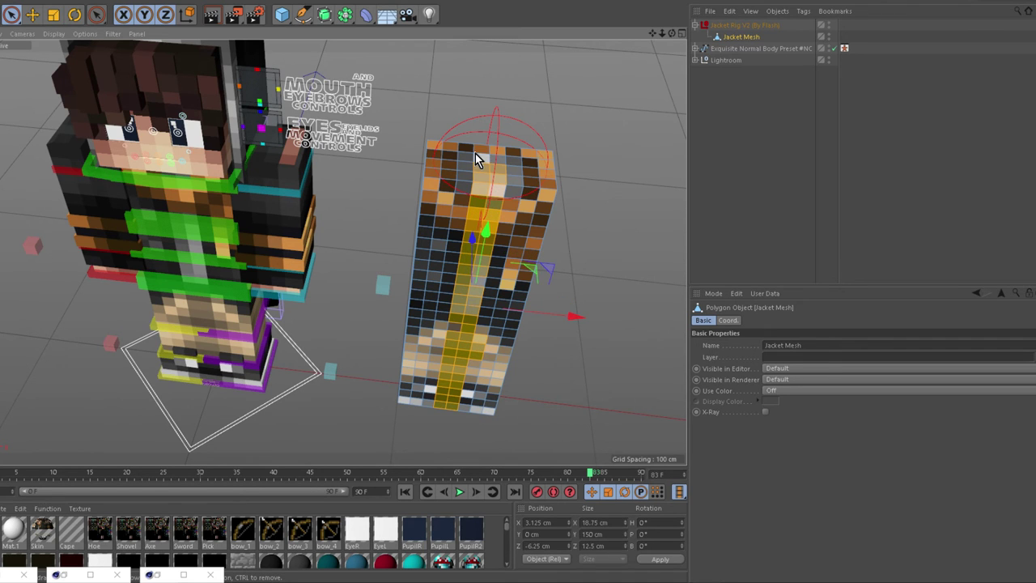
pyautogui.scroll(-3, 562, 109)
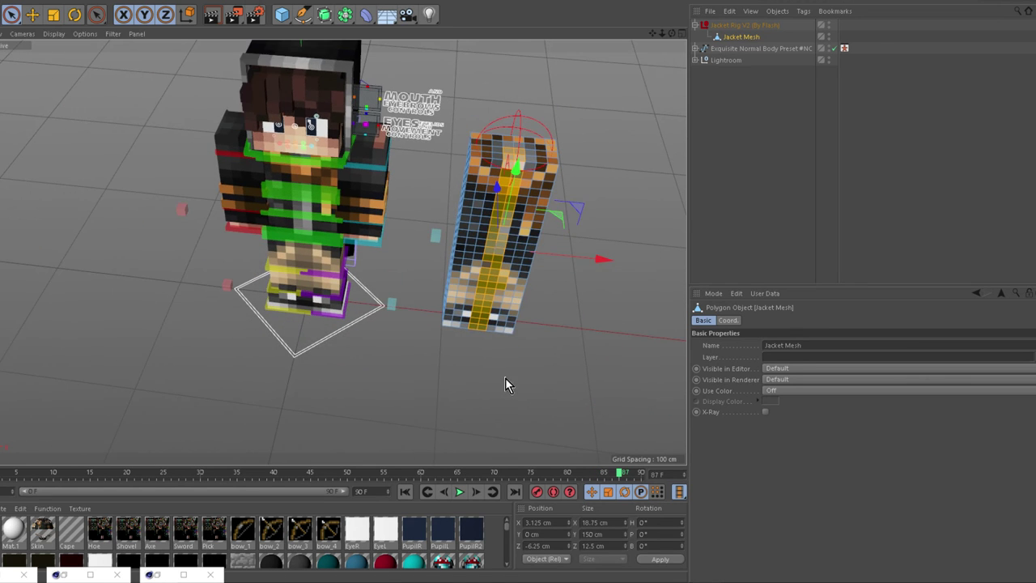
pyautogui.scroll(4, 604, 288)
pyautogui.scroll(2, 522, 197)
pyautogui.keyDown('alt'); pyautogui.moveTo(521, 197); pyautogui.dragTo(433, 162); pyautogui.keyUp('alt')
pyautogui.keyDown('alt'); pyautogui.moveTo(659, 165); pyautogui.dragTo(582, 186); pyautogui.keyUp('alt')
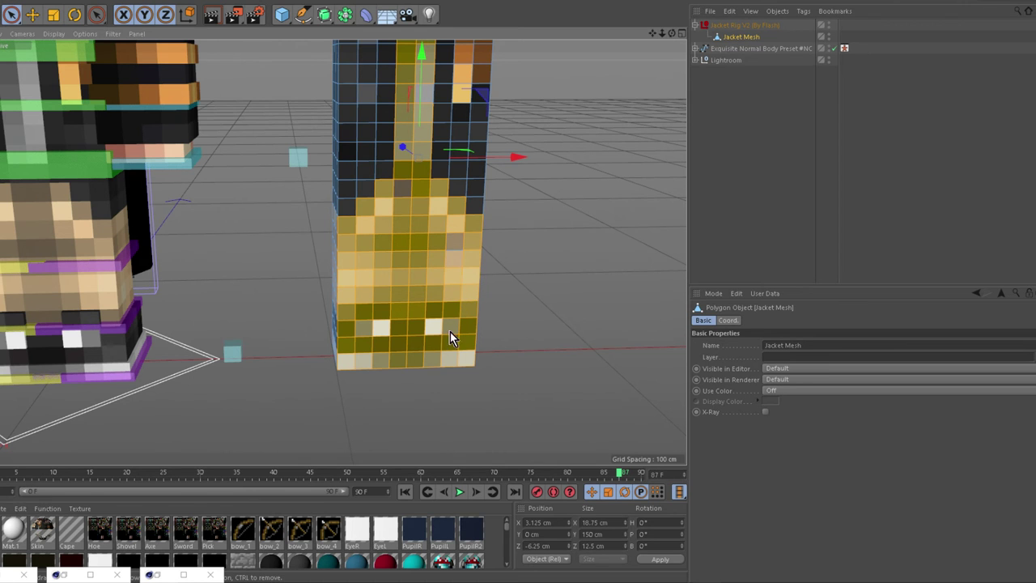
pyautogui.keyDown('shift'); pyautogui.click(334, 349); pyautogui.keyUp('shift')
# Add the trouser and shoe polygons on the jacket side facing away from the character to the selection
pyautogui.keyDown('alt'); pyautogui.moveTo(578, 247); pyautogui.dragTo(582, 100); pyautogui.keyUp('alt')
pyautogui.moveTo(356, 144)
pyautogui.mouseDown()
pyautogui.moveTo(494, 123)
pyautogui.moveTo(510, 201)
pyautogui.moveTo(374, 207)
pyautogui.moveTo(348, 145)
pyautogui.moveTo(499, 172)
pyautogui.moveTo(377, 158)
pyautogui.moveTo(537, 192)
pyautogui.moveTo(590, 231)
pyautogui.moveTo(460, 284)
pyautogui.moveTo(480, 326)
pyautogui.moveTo(407, 275)
pyautogui.moveTo(423, 347)
pyautogui.moveTo(381, 351)
pyautogui.moveTo(431, 354)
pyautogui.moveTo(369, 315)
pyautogui.mouseUp()
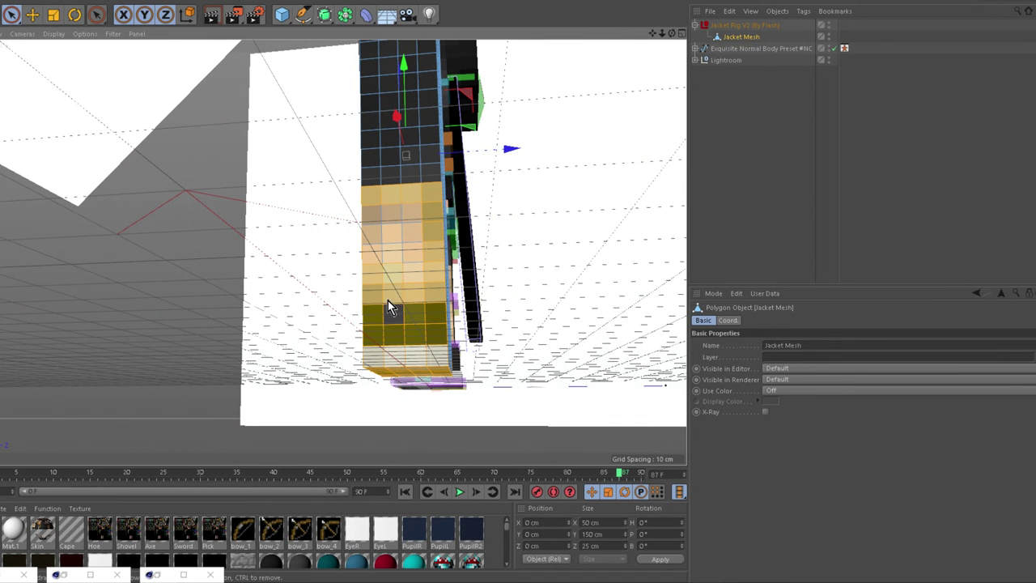
pyautogui.keyDown('shift'); pyautogui.moveTo(381, 194); pyautogui.dragTo(388, 324); pyautogui.keyUp('shift')
pyautogui.keyDown('shift'); pyautogui.click(422, 211); pyautogui.keyUp('shift')
pyautogui.keyDown('alt'); pyautogui.moveTo(572, 225); pyautogui.dragTo(381, 194); pyautogui.keyUp('alt')
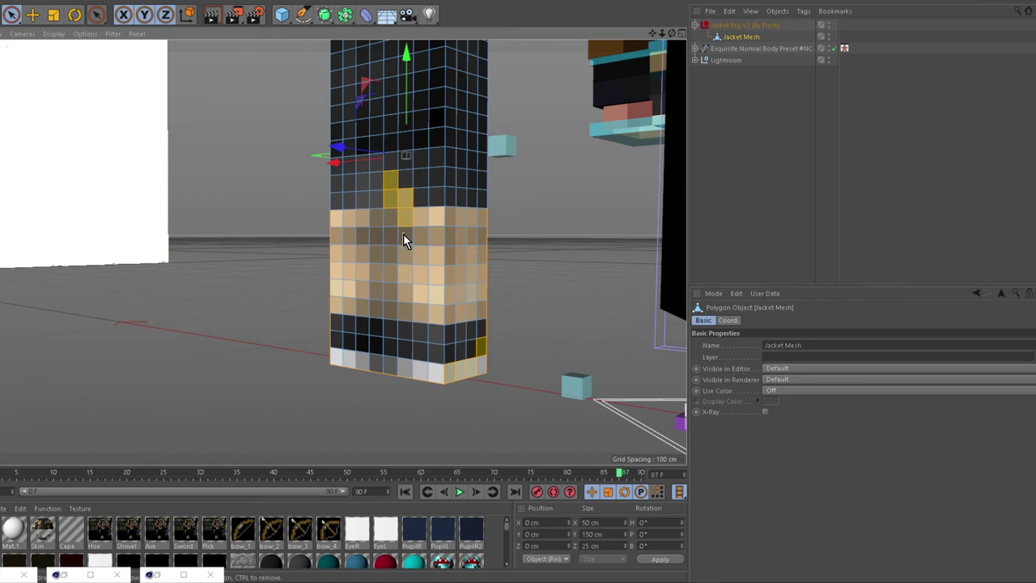
pyautogui.keyDown('shift'); pyautogui.moveTo(404, 240); pyautogui.dragTo(432, 372); pyautogui.keyUp('shift')
pyautogui.keyDown('shift'); pyautogui.moveTo(333, 361); pyautogui.dragTo(333, 267); pyautogui.keyUp('shift')
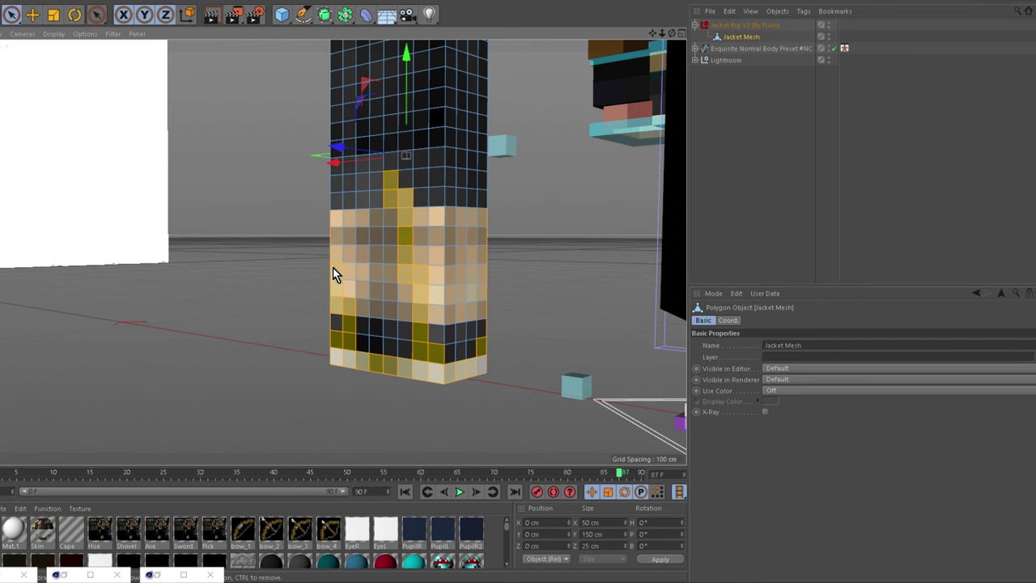
pyautogui.keyDown('shift'); pyautogui.moveTo(361, 344); pyautogui.dragTo(461, 362); pyautogui.keyUp('shift')
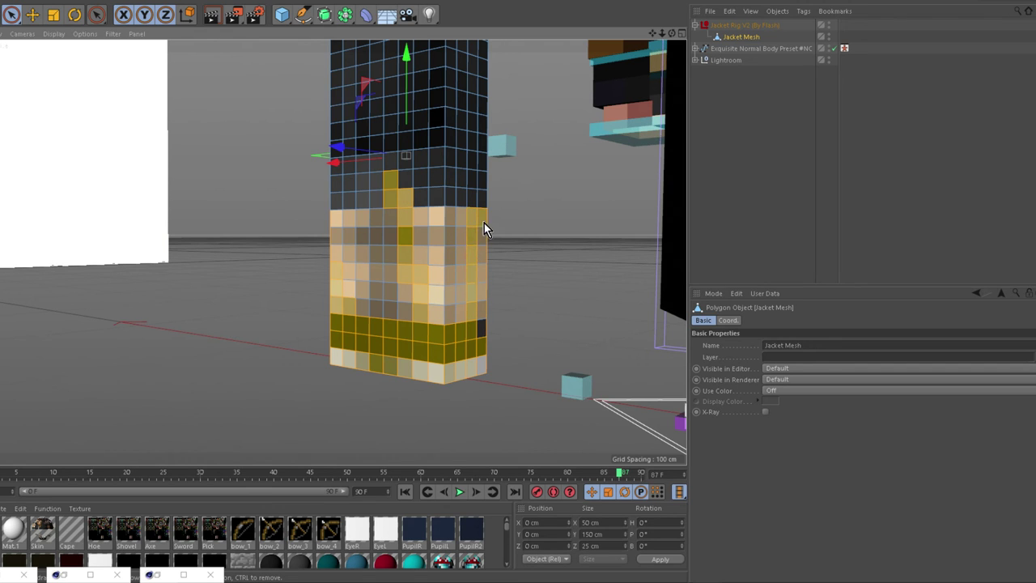
pyautogui.keyDown('shift'); pyautogui.moveTo(369, 278); pyautogui.dragTo(381, 325); pyautogui.keyUp('shift')
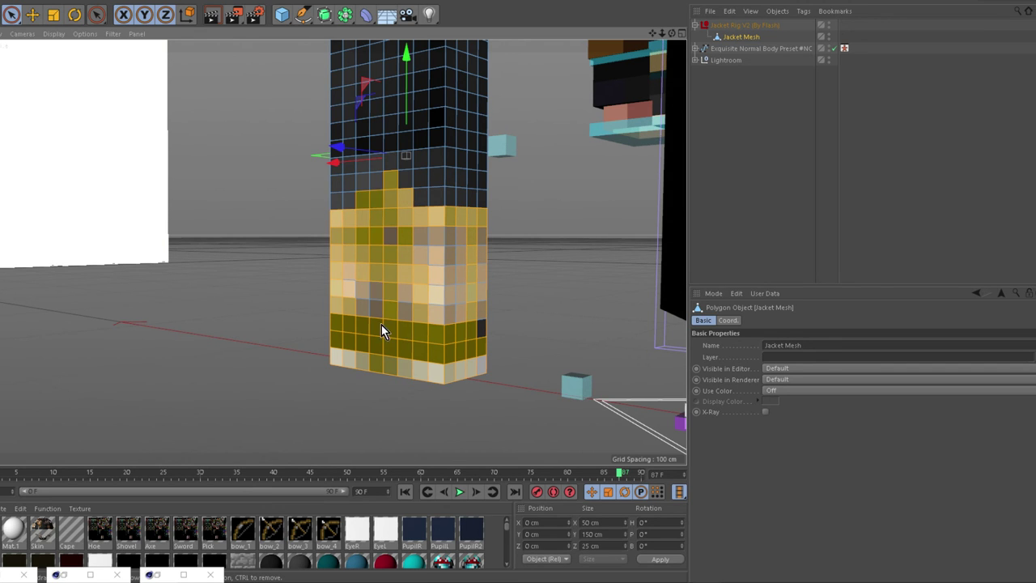
pyautogui.hotkey('ctrl', 'shift', 'a')
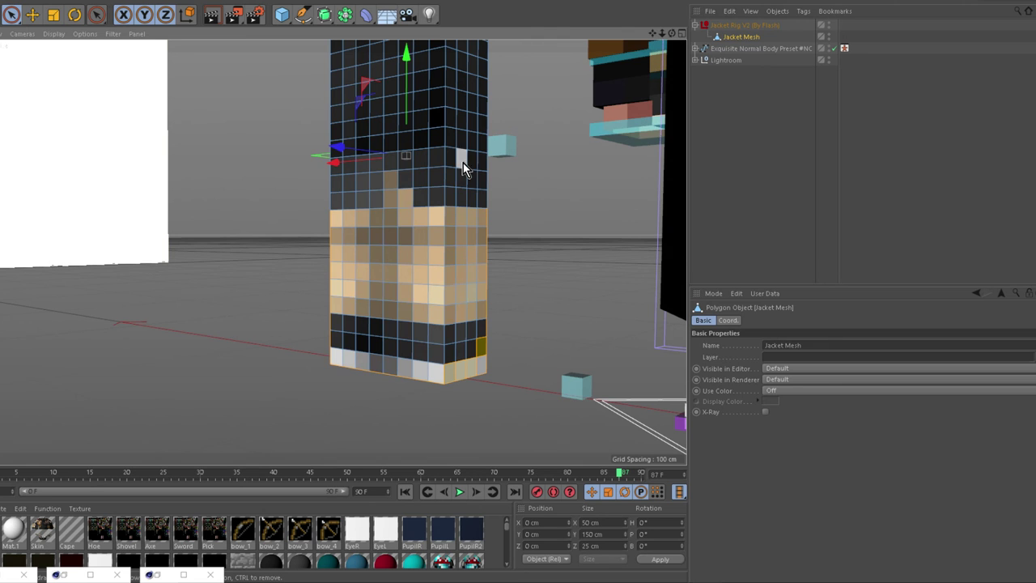
# Add the trouser and shoe polygons on the jacket's back to the selection
pyautogui.keyDown('alt'); pyautogui.moveTo(463, 201); pyautogui.dragTo(392, 192); pyautogui.keyUp('alt')
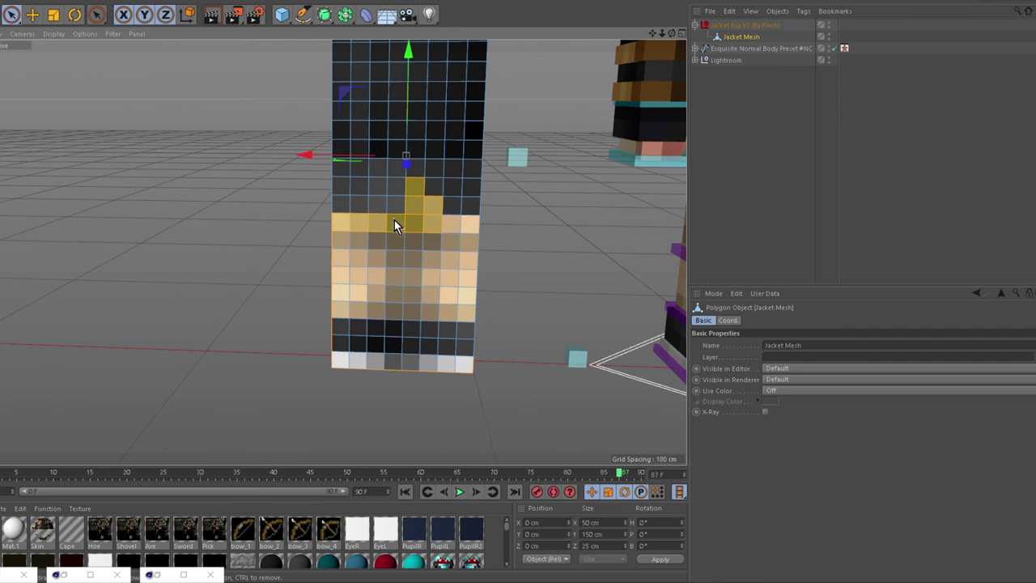
pyautogui.moveTo(466, 261); pyautogui.dragTo(462, 359)
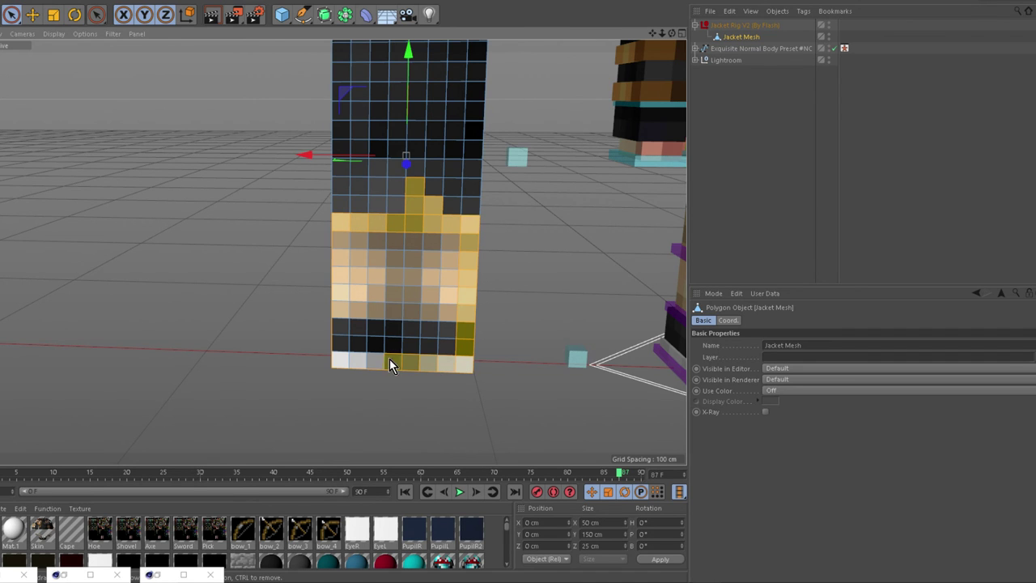
pyautogui.moveTo(350, 351); pyautogui.dragTo(391, 364)
pyautogui.moveTo(361, 327)
pyautogui.mouseDown()
pyautogui.moveTo(465, 345)
pyautogui.moveTo(423, 293)
pyautogui.moveTo(451, 259)
pyautogui.moveTo(393, 248)
pyautogui.mouseUp()
# Add the lower polygons on the jacket side facing the character and delete all selected polygons
pyautogui.keyDown('alt'); pyautogui.moveTo(561, 231); pyautogui.dragTo(486, 220); pyautogui.keyUp('alt')
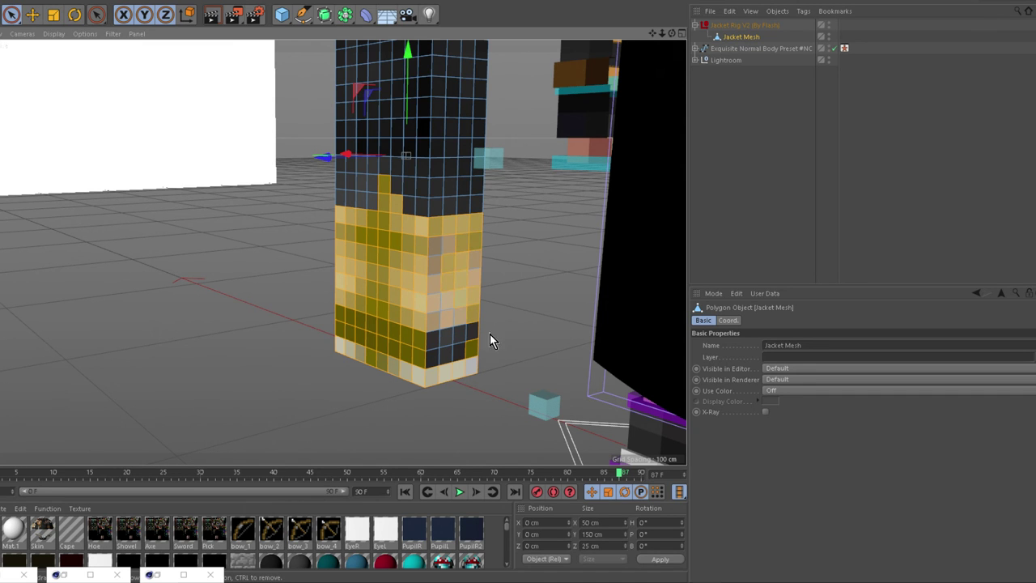
pyautogui.moveTo(460, 367); pyautogui.dragTo(500, 342)
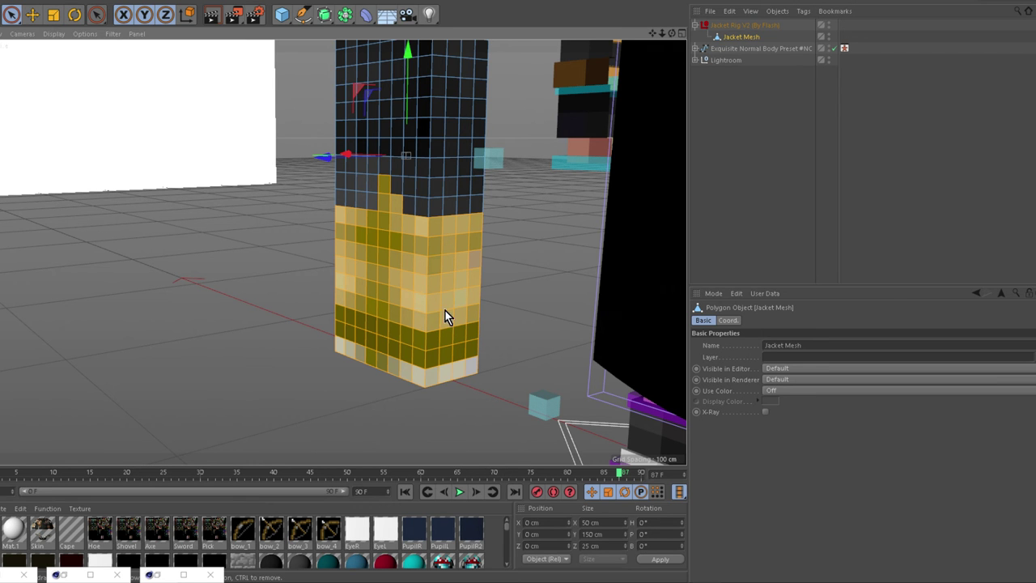
pyautogui.keyDown('alt'); pyautogui.moveTo(521, 247); pyautogui.dragTo(450, 256); pyautogui.keyUp('alt')
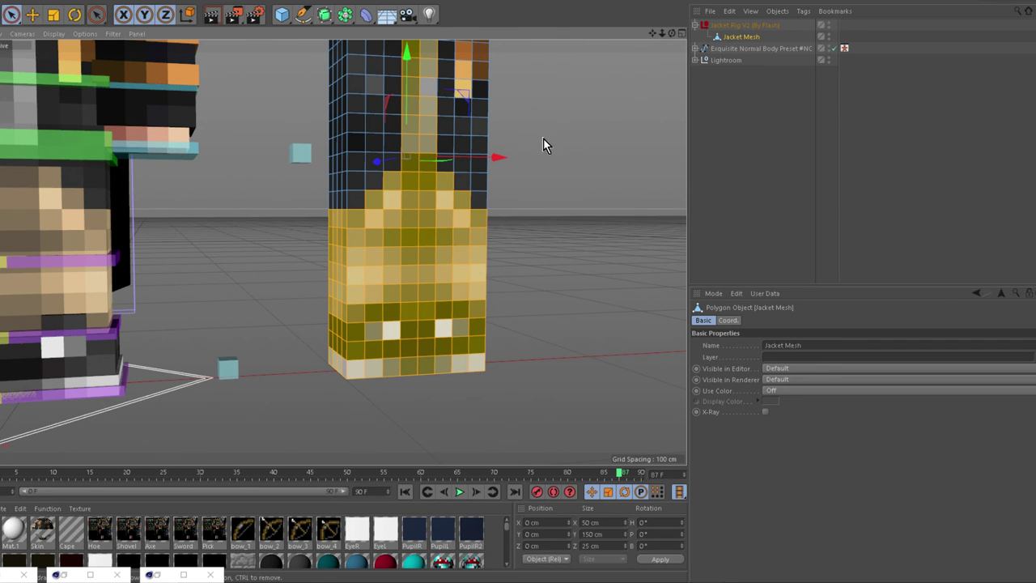
pyautogui.press('Delete')
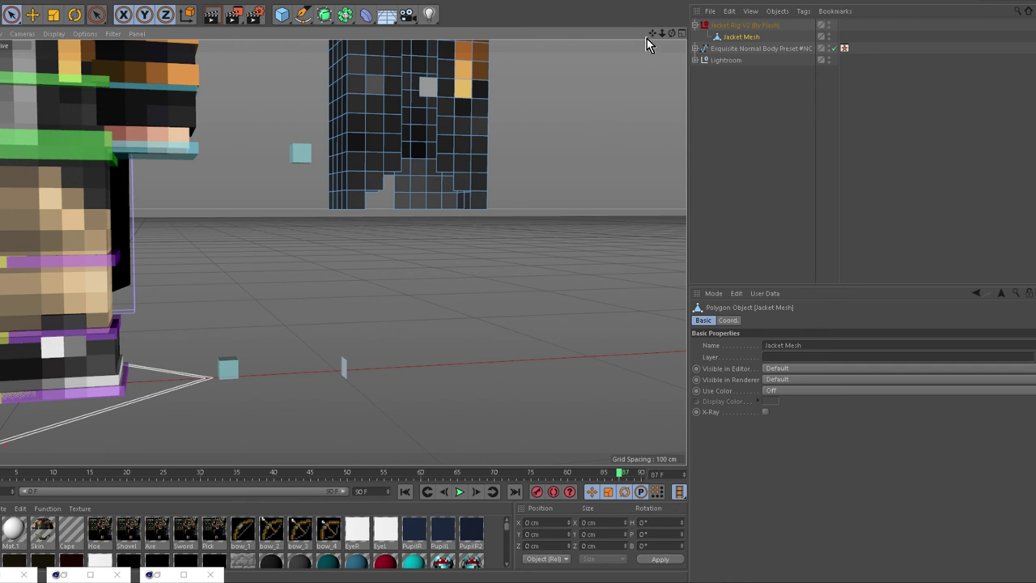
# Delete the leftover polygons around the jacket's neck and front opening, plus the stray polygon near the floor
pyautogui.moveTo(652, 32); pyautogui.dragTo(610, 199)
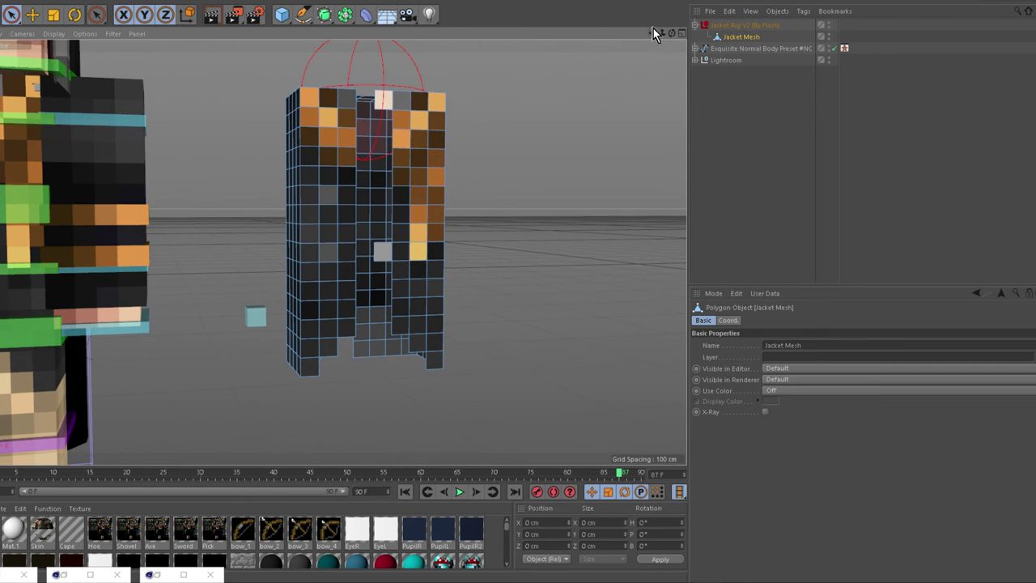
pyautogui.click(386, 100)
pyautogui.keyDown('shift'); pyautogui.click(402, 105); pyautogui.keyUp('shift')
pyautogui.keyDown('shift'); pyautogui.click(347, 101); pyautogui.keyUp('shift')
pyautogui.keyDown('shift'); pyautogui.click(383, 258); pyautogui.keyUp('shift')
pyautogui.keyDown('alt'); pyautogui.moveTo(514, 232); pyautogui.dragTo(336, 391); pyautogui.keyUp('alt')
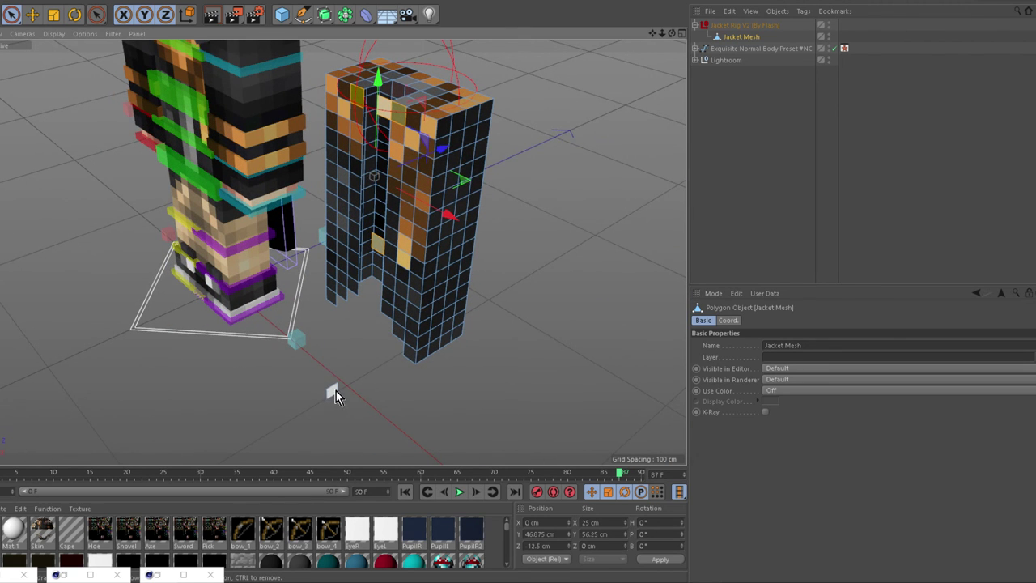
pyautogui.click(489, 353)
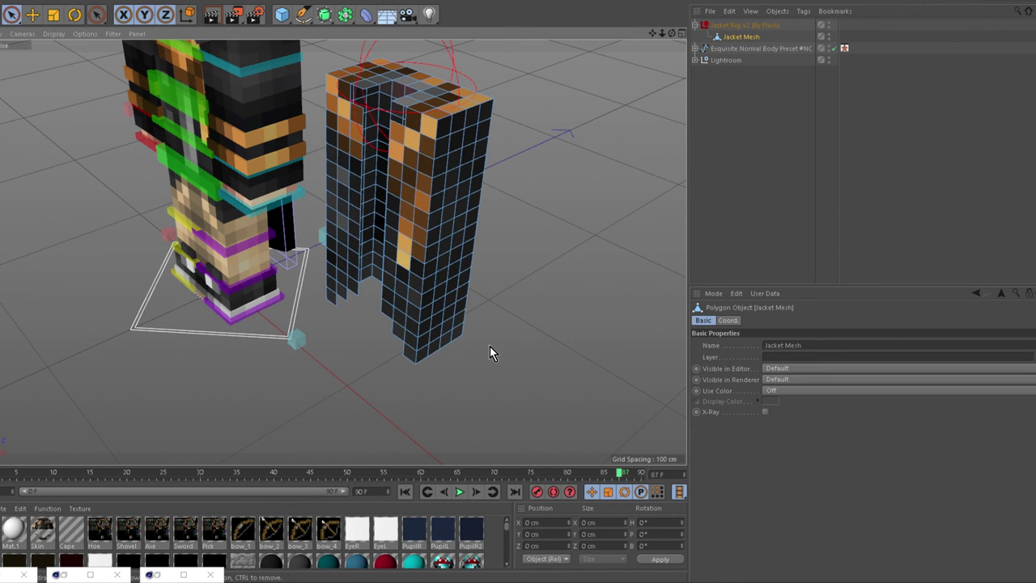
# Leave polygon editing, collapse Jacket Rig V2 and disable its Editing Mode
pyautogui.keyDown('alt'); pyautogui.moveTo(545, 232); pyautogui.dragTo(639, 210); pyautogui.keyUp('alt')
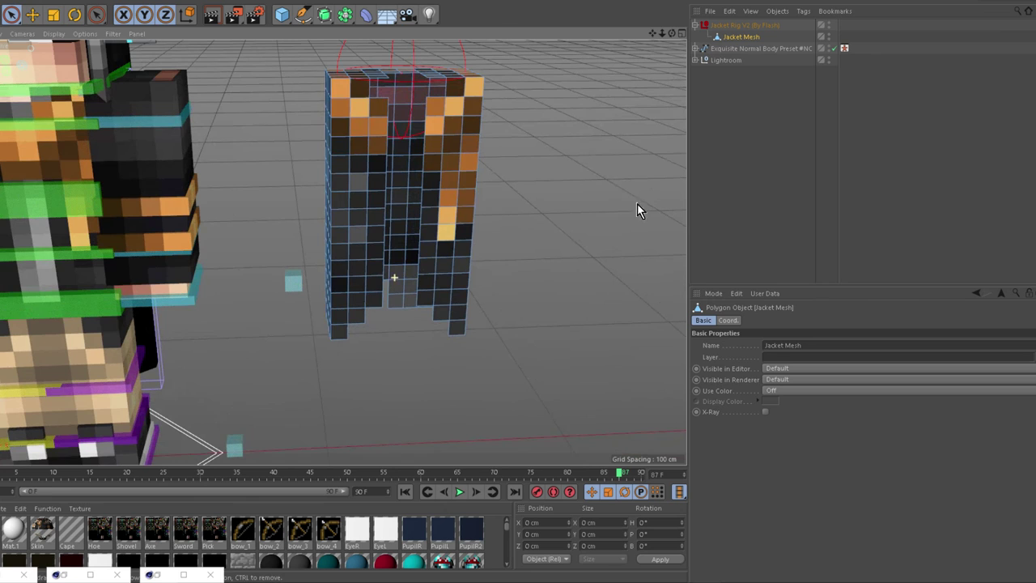
pyautogui.press('Return')
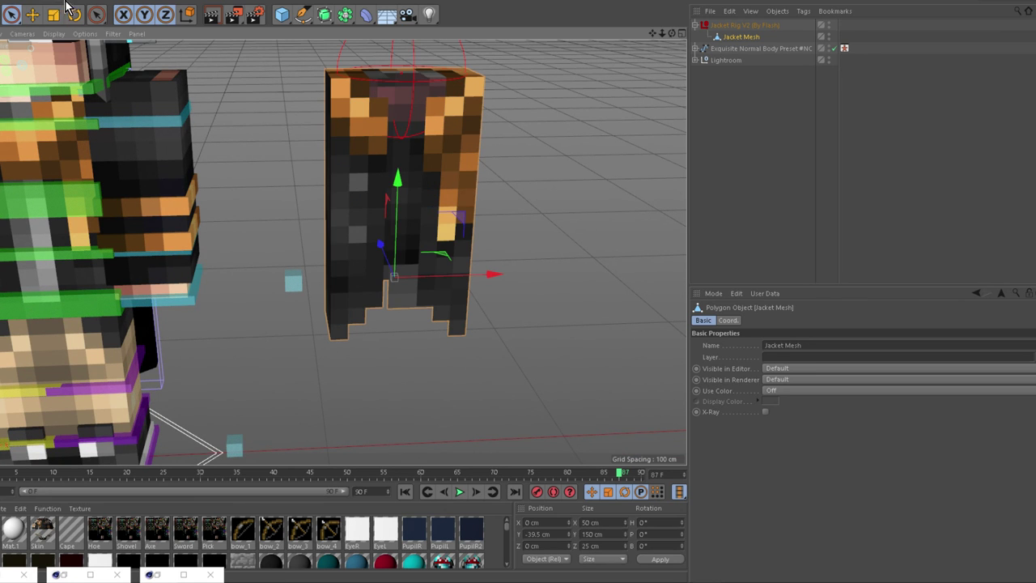
pyautogui.click(704, 25)
pyautogui.click(694, 25)
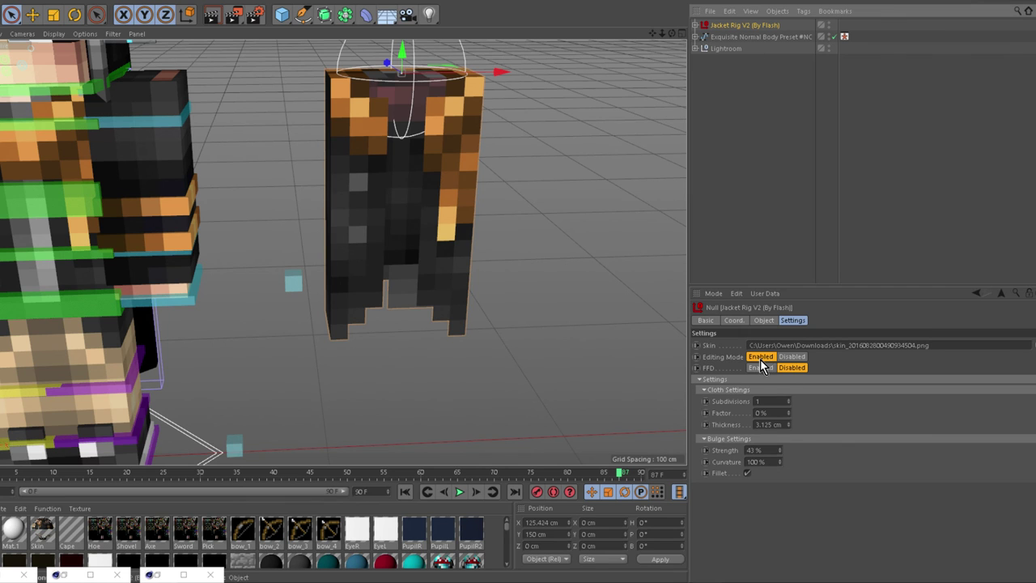
pyautogui.click(792, 356)
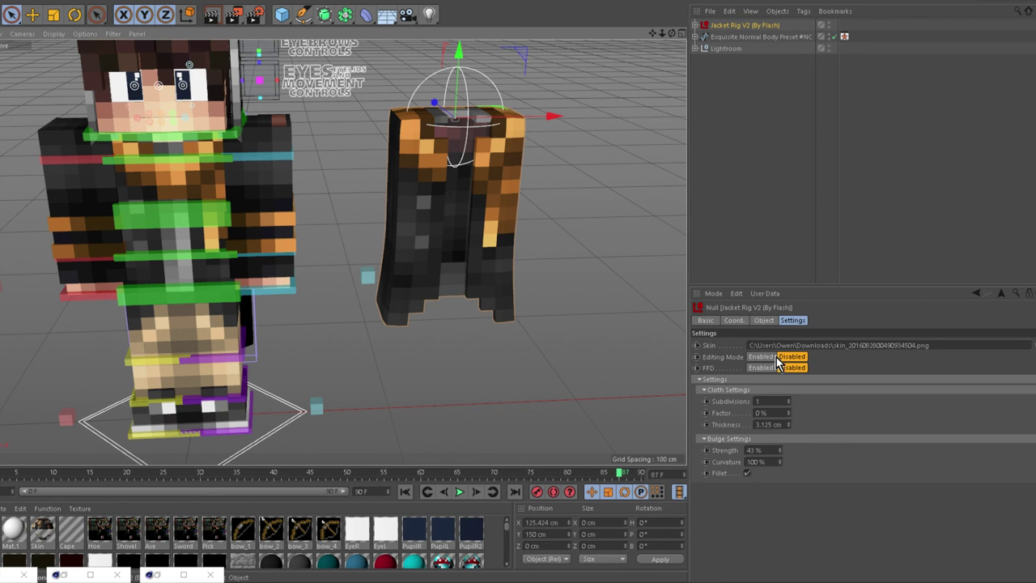
# Move Jacket Rig V2 along X to about -0.1 cm, onto the character's body
pyautogui.moveTo(540, 121); pyautogui.dragTo(257, 124)
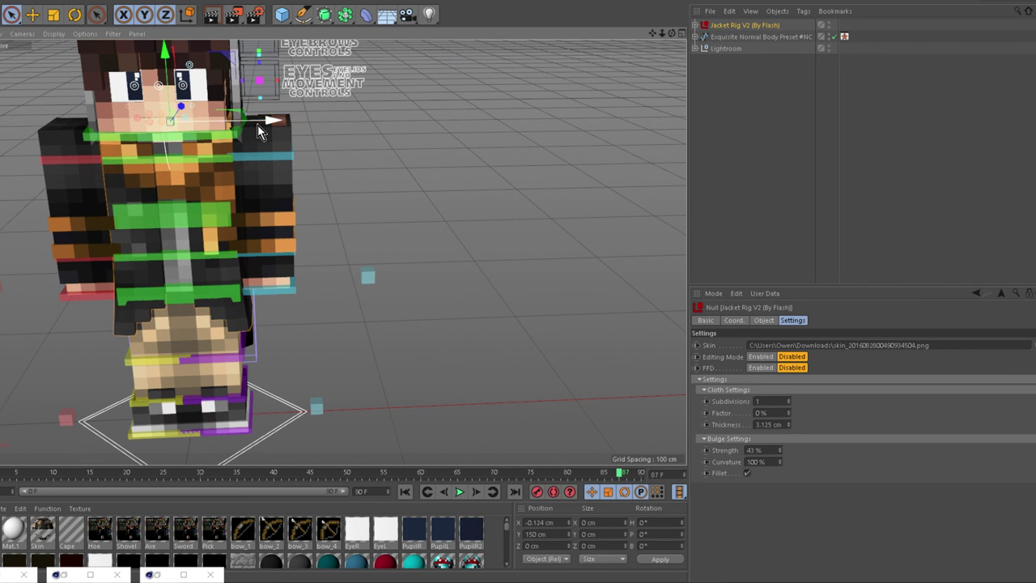
pyautogui.keyDown('alt'); pyautogui.moveTo(477, 245); pyautogui.dragTo(479, 205); pyautogui.keyUp('alt')
pyautogui.keyDown('alt'); pyautogui.moveTo(367, 210); pyautogui.dragTo(360, 216); pyautogui.keyUp('alt')
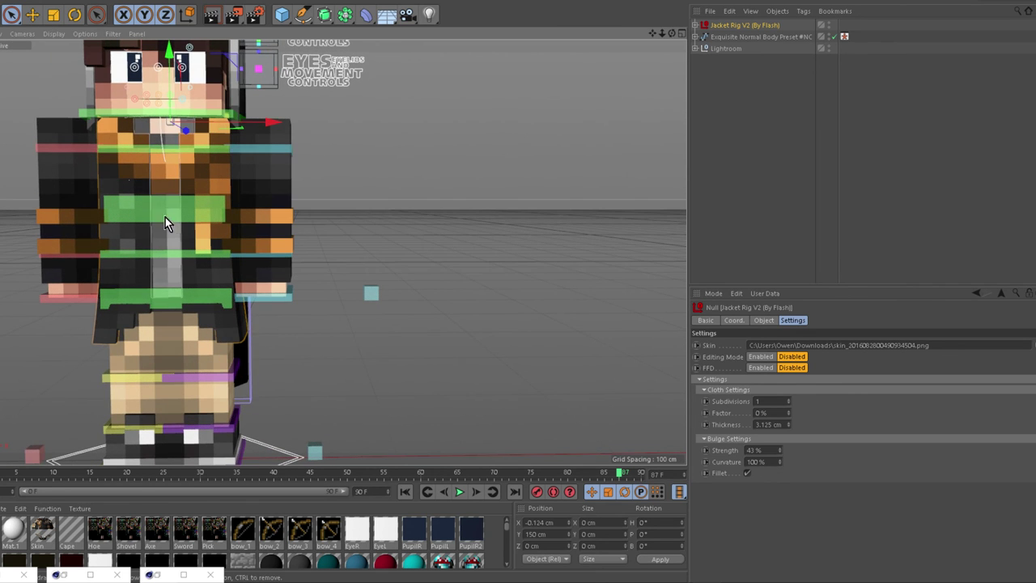
# Try rotating the character's torso control to test the jacket, and undo the change
pyautogui.click(167, 219)
pyautogui.press('r')
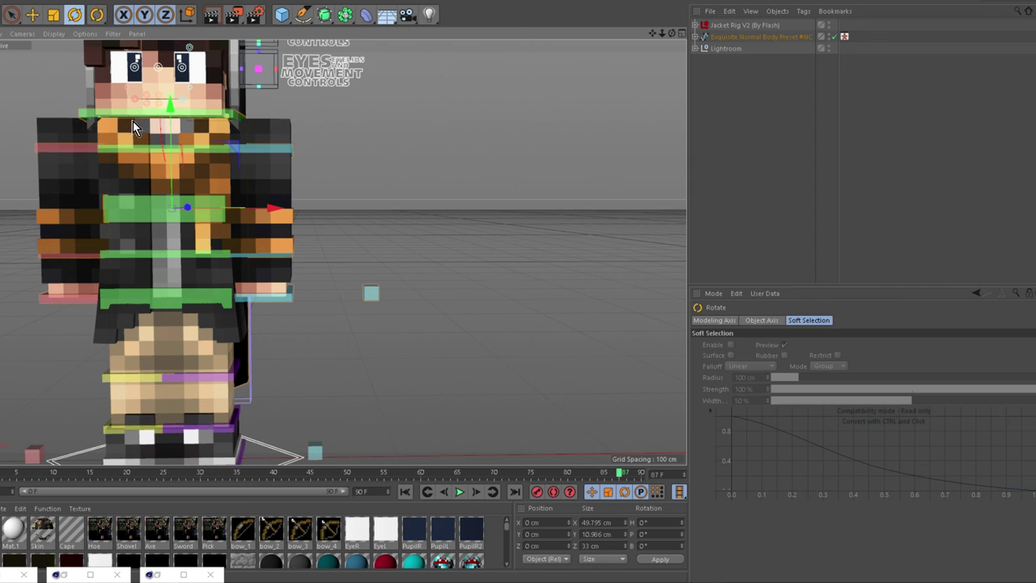
pyautogui.moveTo(165, 171); pyautogui.dragTo(107, 122)
pyautogui.hotkey('ctrl', 'z')
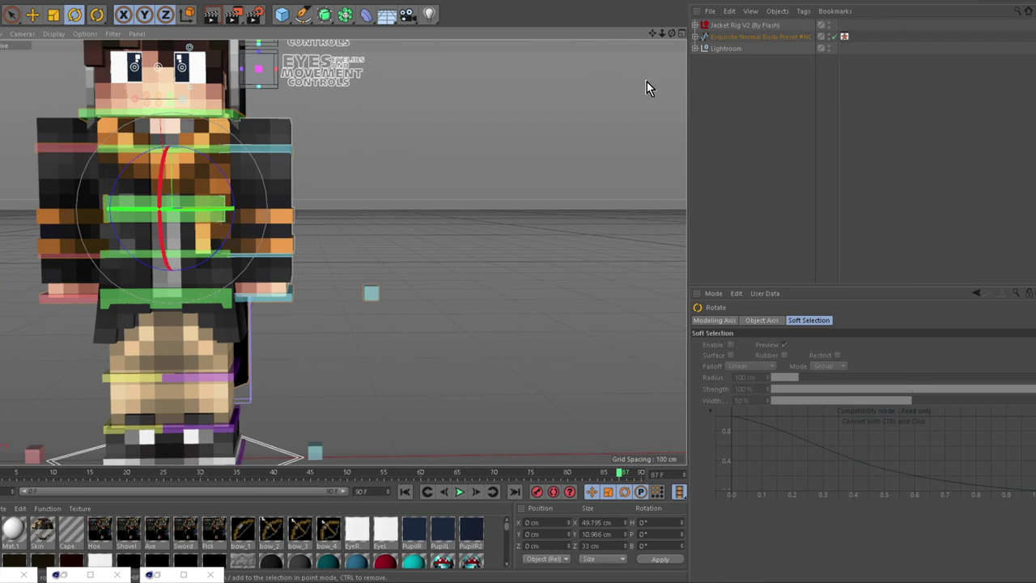
# Expand the Exquisite Normal Body Preset hierarchy down to the objects in its Mesh group
pyautogui.click(695, 36)
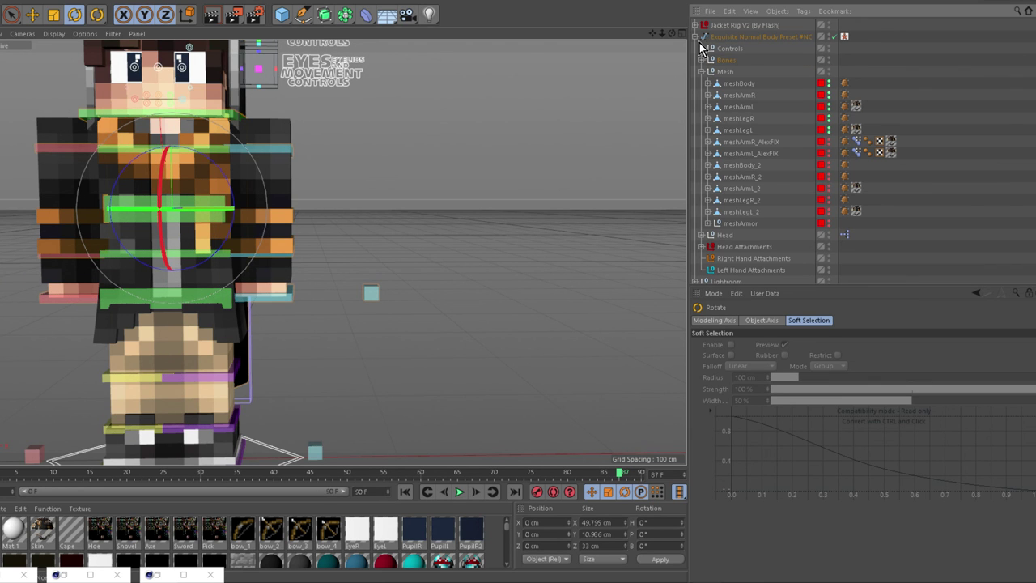
pyautogui.click(701, 72)
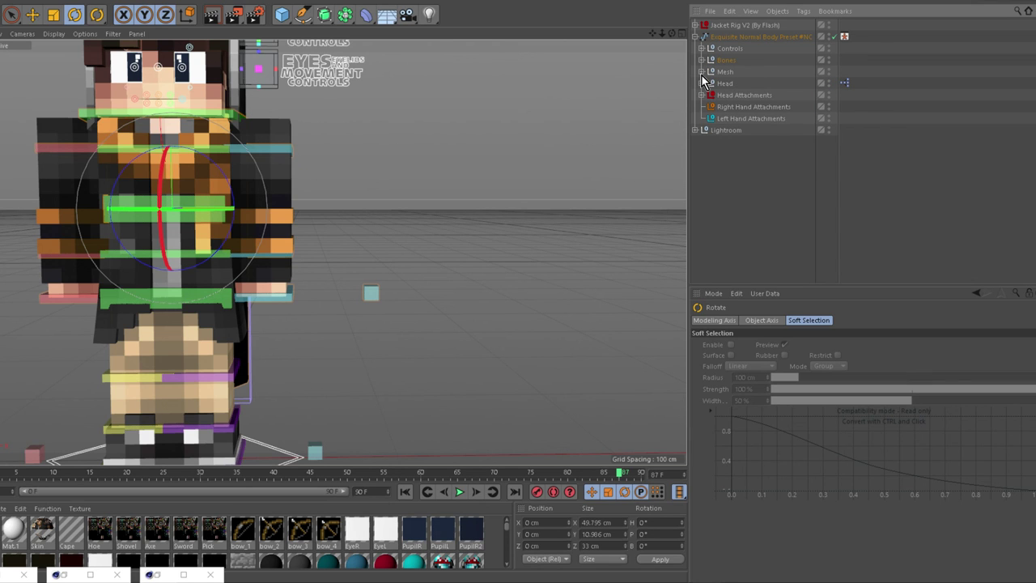
pyautogui.click(701, 72)
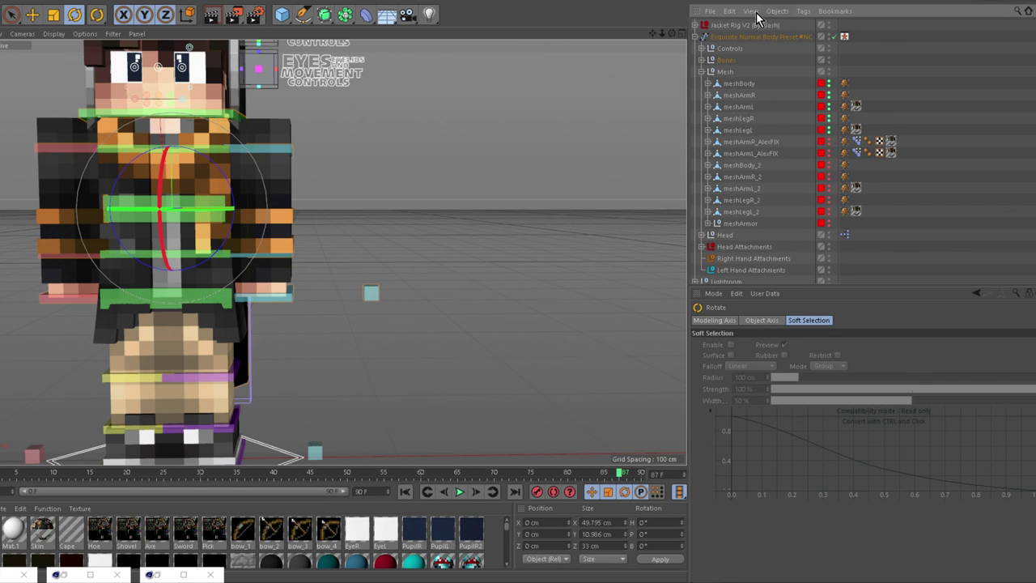
pyautogui.click(701, 72)
pyautogui.click(701, 72)
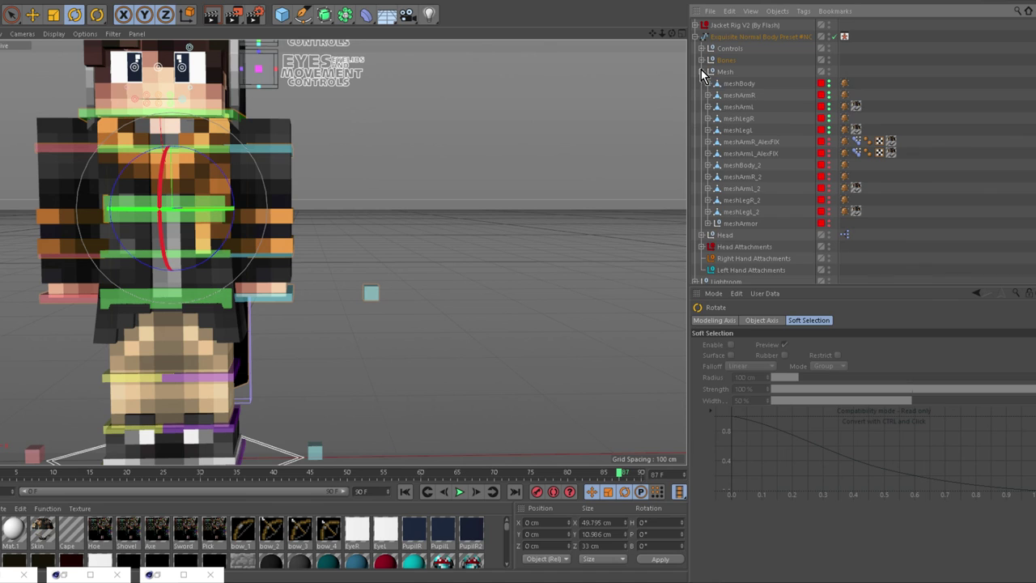
# Make Jacket Rig V2 a child of meshBody in the Mesh group, and collapse the Exquisite Normal Body Preset hierarchy
pyautogui.click(739, 84)
pyautogui.moveTo(732, 41)
pyautogui.mouseDown()
pyautogui.moveTo(736, 48)
pyautogui.moveTo(733, 37)
pyautogui.mouseUp()
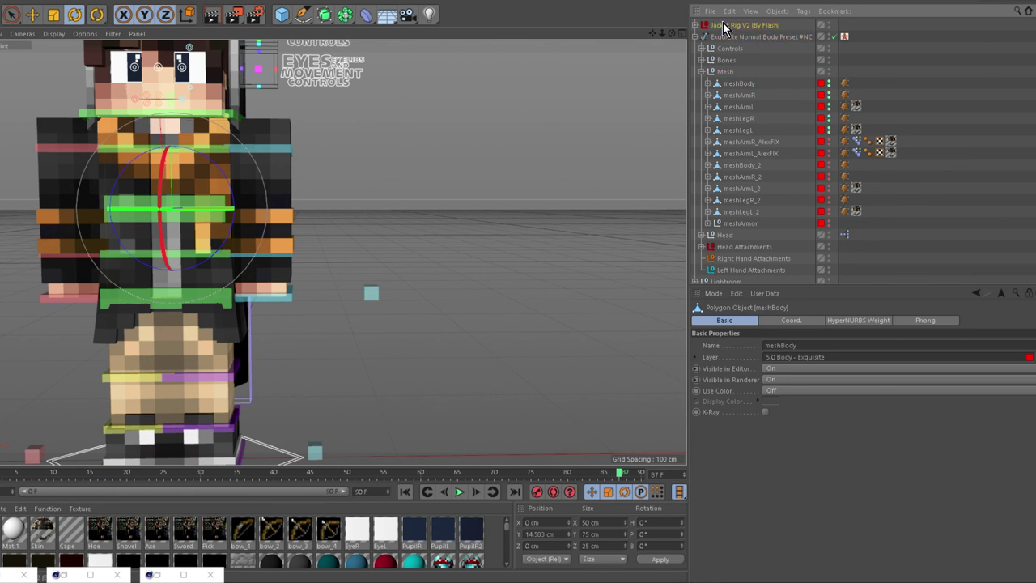
pyautogui.click(724, 25)
pyautogui.click(800, 36)
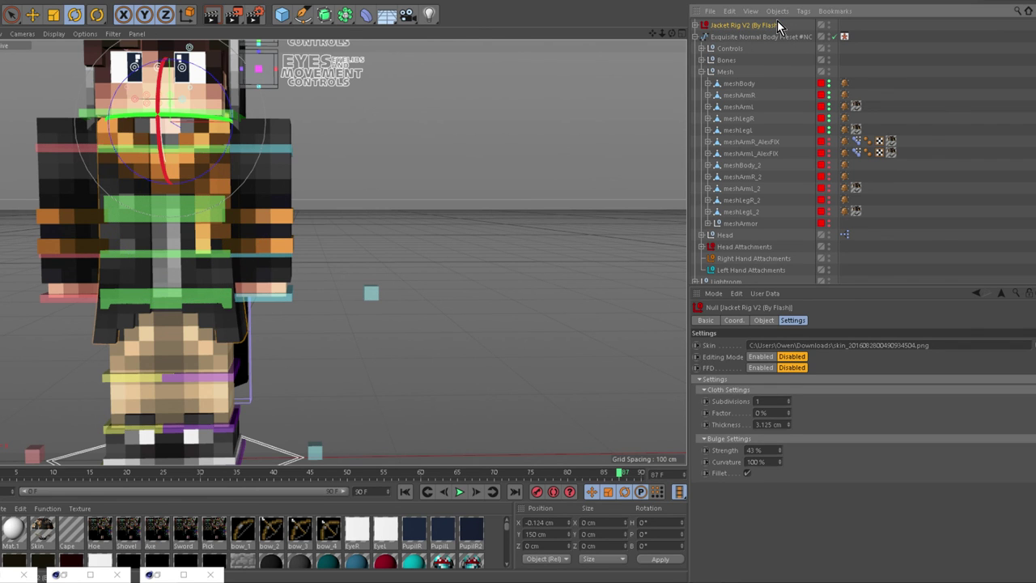
pyautogui.moveTo(752, 83); pyautogui.dragTo(752, 84)
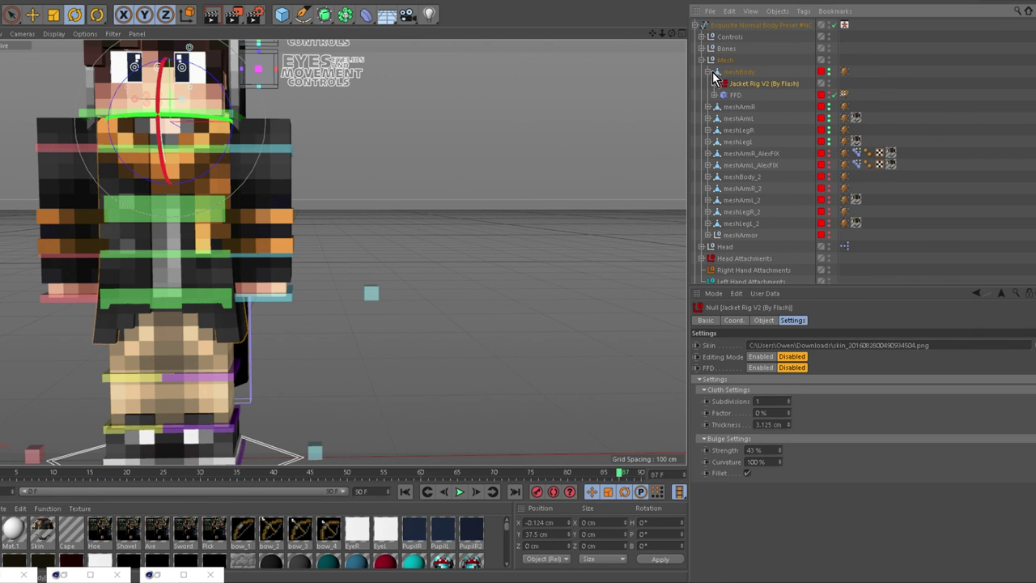
pyautogui.click(709, 72)
pyautogui.click(695, 25)
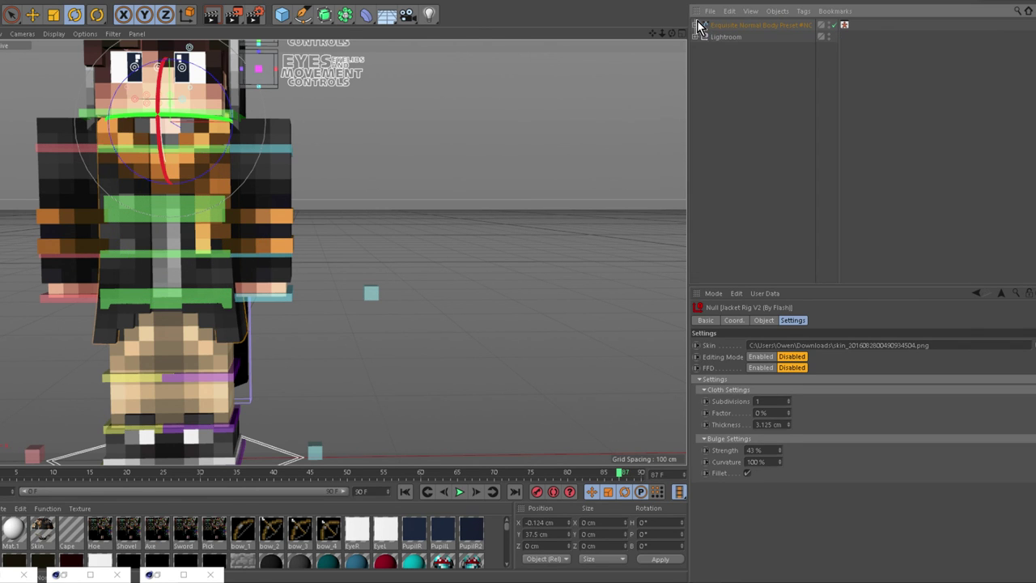
# Try rotating the controlBack torso control to test whether the parented jacket follows the body, and undo the rotation
pyautogui.click(139, 203)
pyautogui.moveTo(160, 183)
pyautogui.mouseDown()
pyautogui.moveTo(158, 217)
pyautogui.moveTo(147, 183)
pyautogui.mouseUp()
pyautogui.hotkey('ctrl', 'z')
# Clear the selection and examine the whole character with its hair, jacket and shoes from slightly different angles
pyautogui.scroll(-4, 142, 174)
pyautogui.scroll(3, 131, 190)
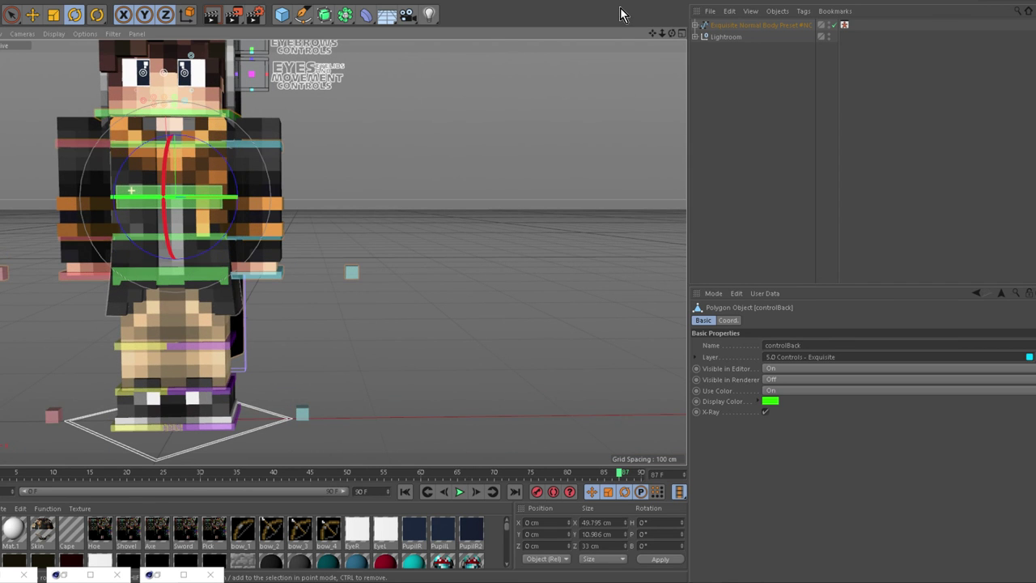
pyautogui.moveTo(651, 33); pyautogui.dragTo(784, 86)
pyautogui.scroll(-3, 548, 105)
pyautogui.click(511, 215)
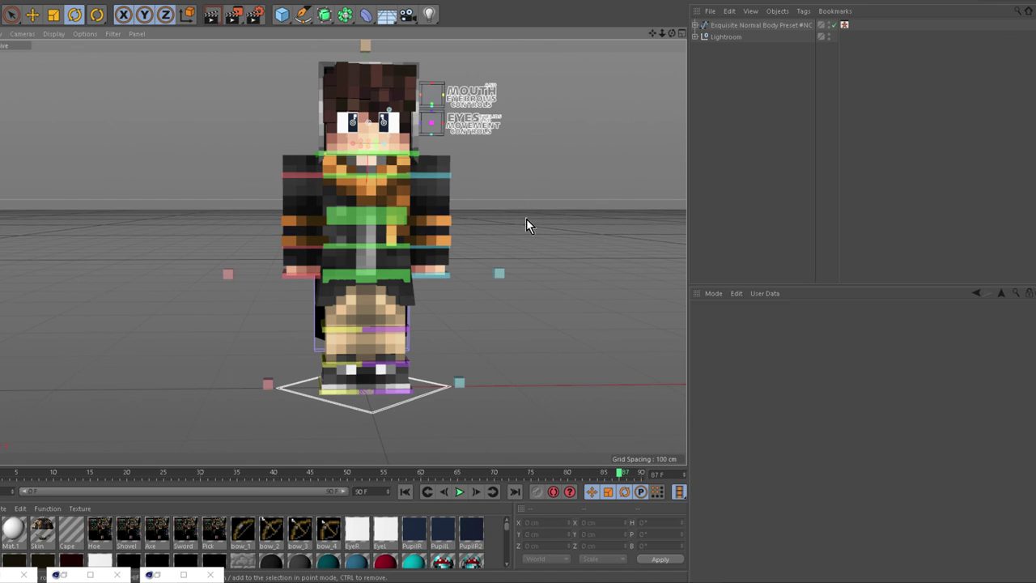
pyautogui.keyDown('alt'); pyautogui.moveTo(543, 206); pyautogui.dragTo(57, 227); pyautogui.keyUp('alt')
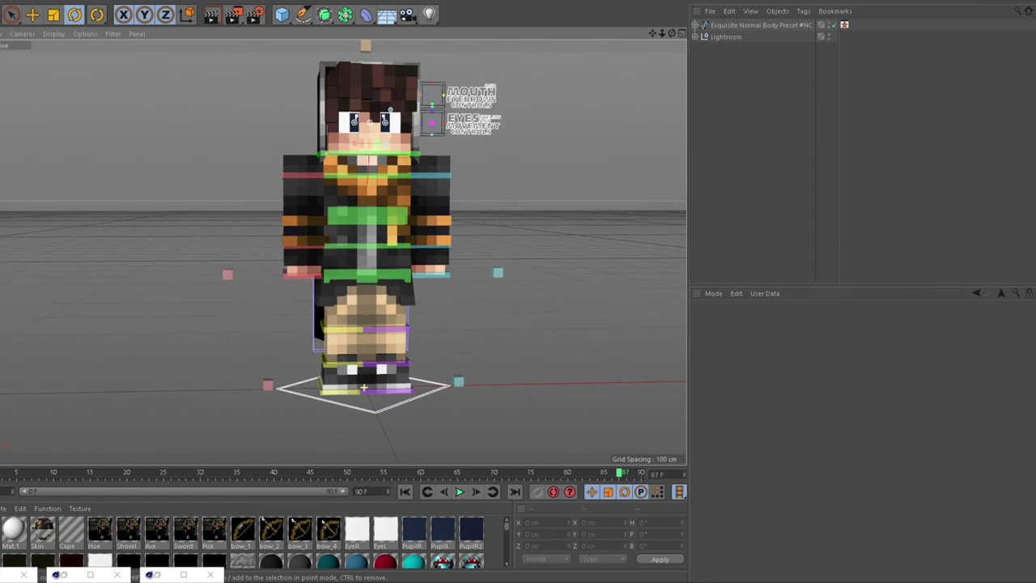
pyautogui.keyDown('alt'); pyautogui.moveTo(505, 217); pyautogui.dragTo(546, 213); pyautogui.keyUp('alt')
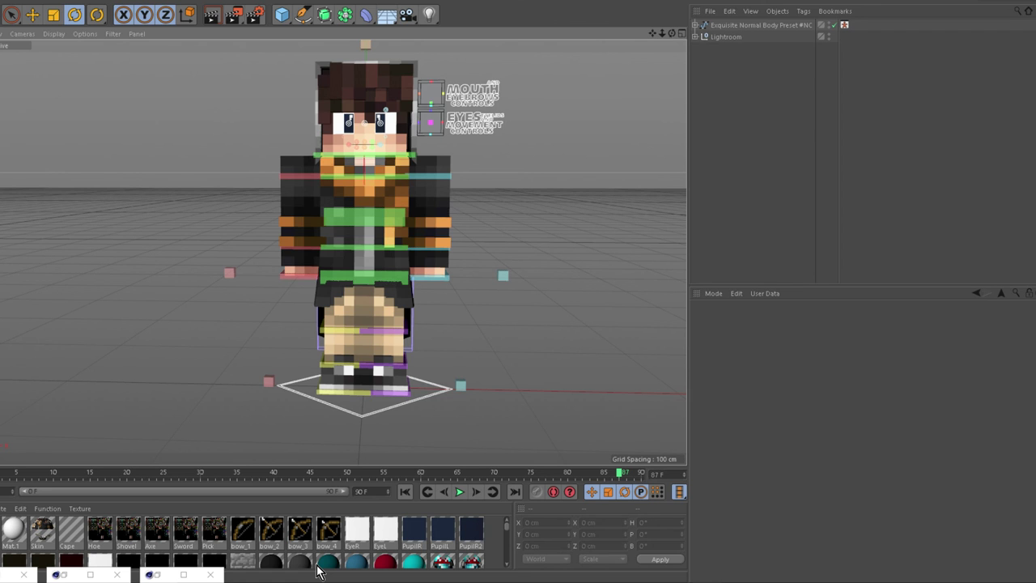
pyautogui.hotkey('alt', 'Tab')
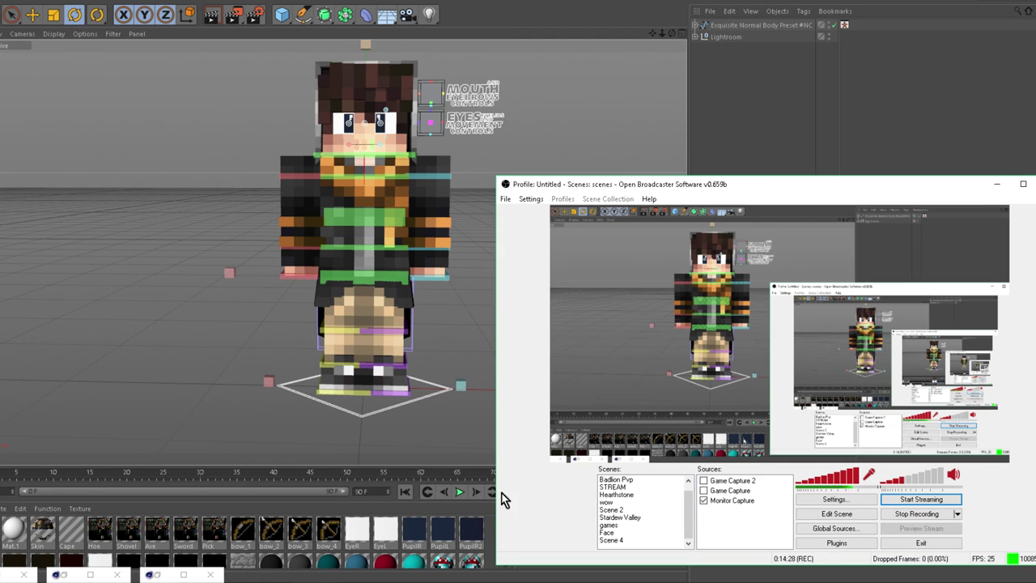